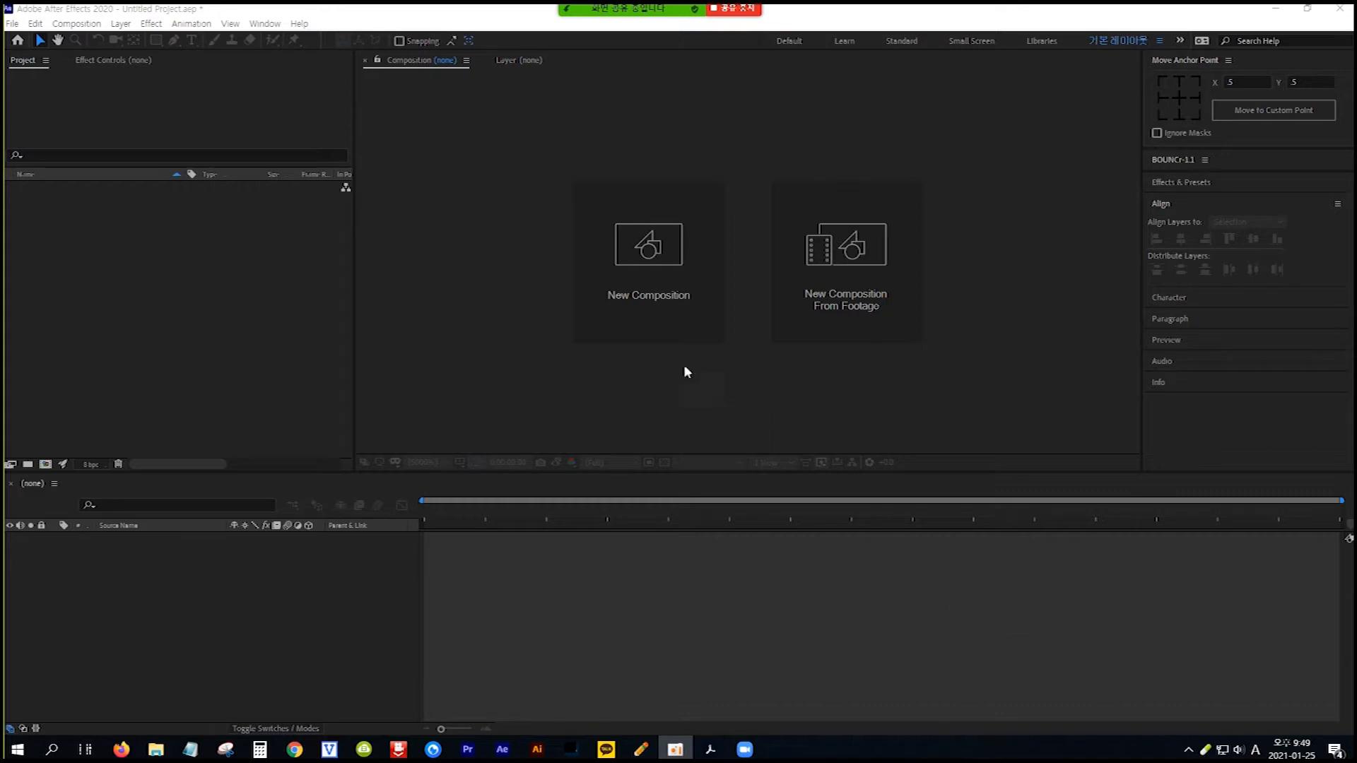
# Step: Create a composition named 알파매트와 루마매트 with the HDTV 1080 29.97 preset
pyautogui.click(646, 259)
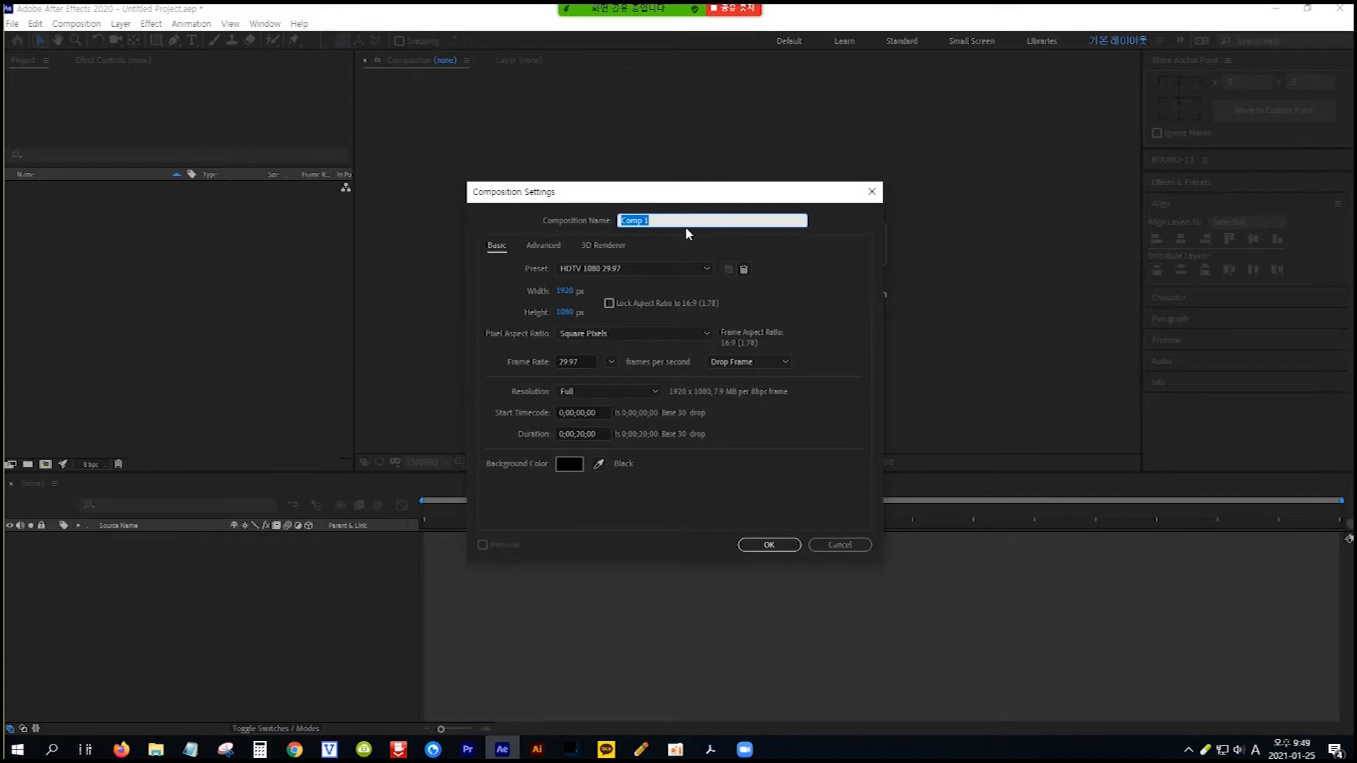
pyautogui.press('Hangul')
pyautogui.write('알파')
pyautogui.write('매트오')
pyautogui.write('ㅏ')
pyautogui.write('루마')
pyautogui.write('매트')
pyautogui.click(706, 268)
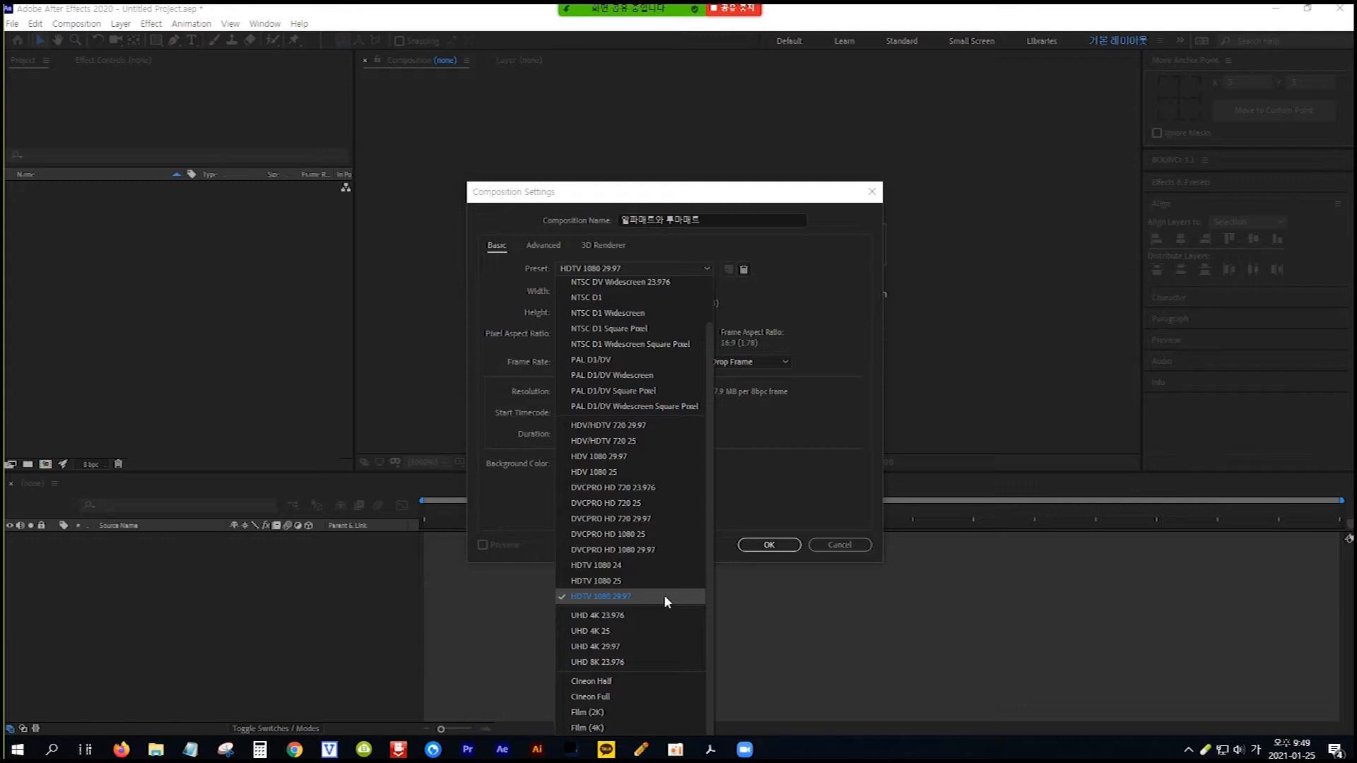
pyautogui.click(781, 548)
pyautogui.click(781, 548)
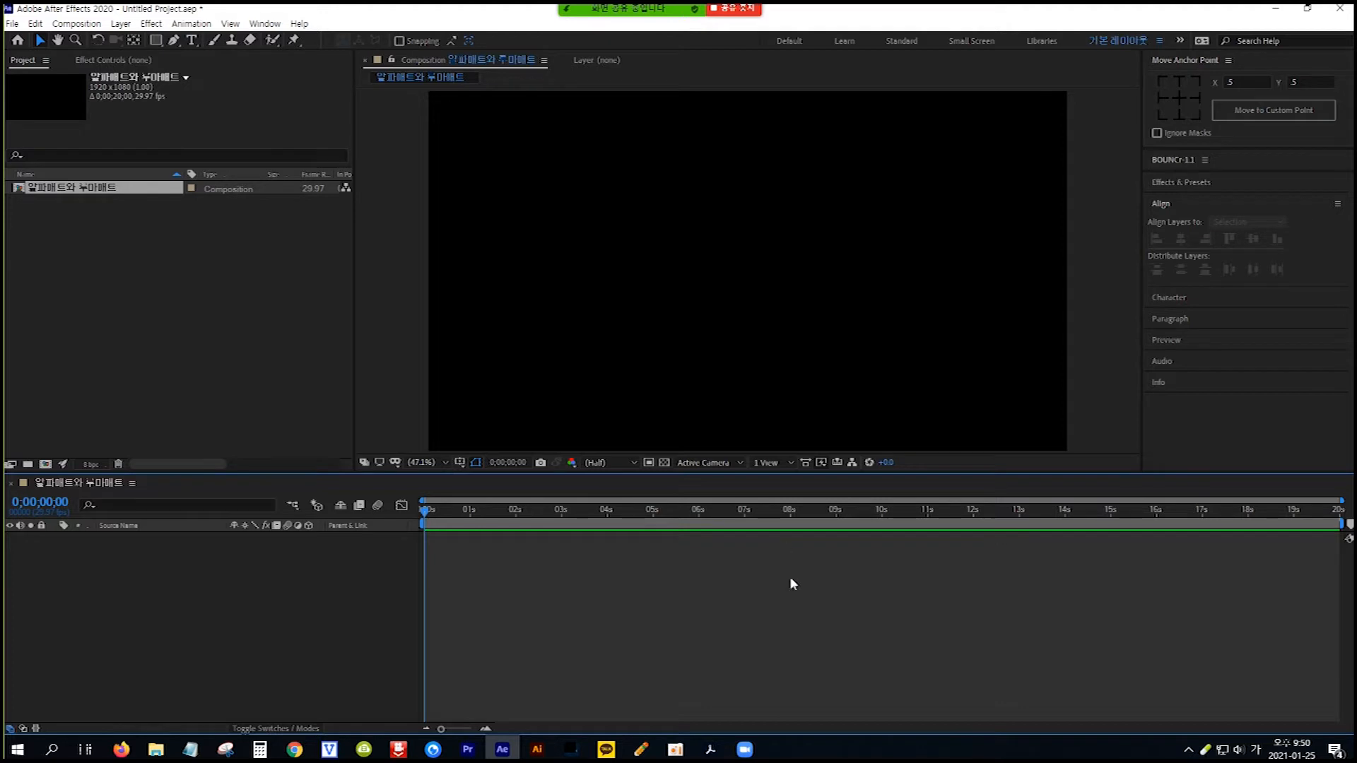
# Step: Add a composition-sized solid layer in orange (FFA800)
pyautogui.click(121, 28)
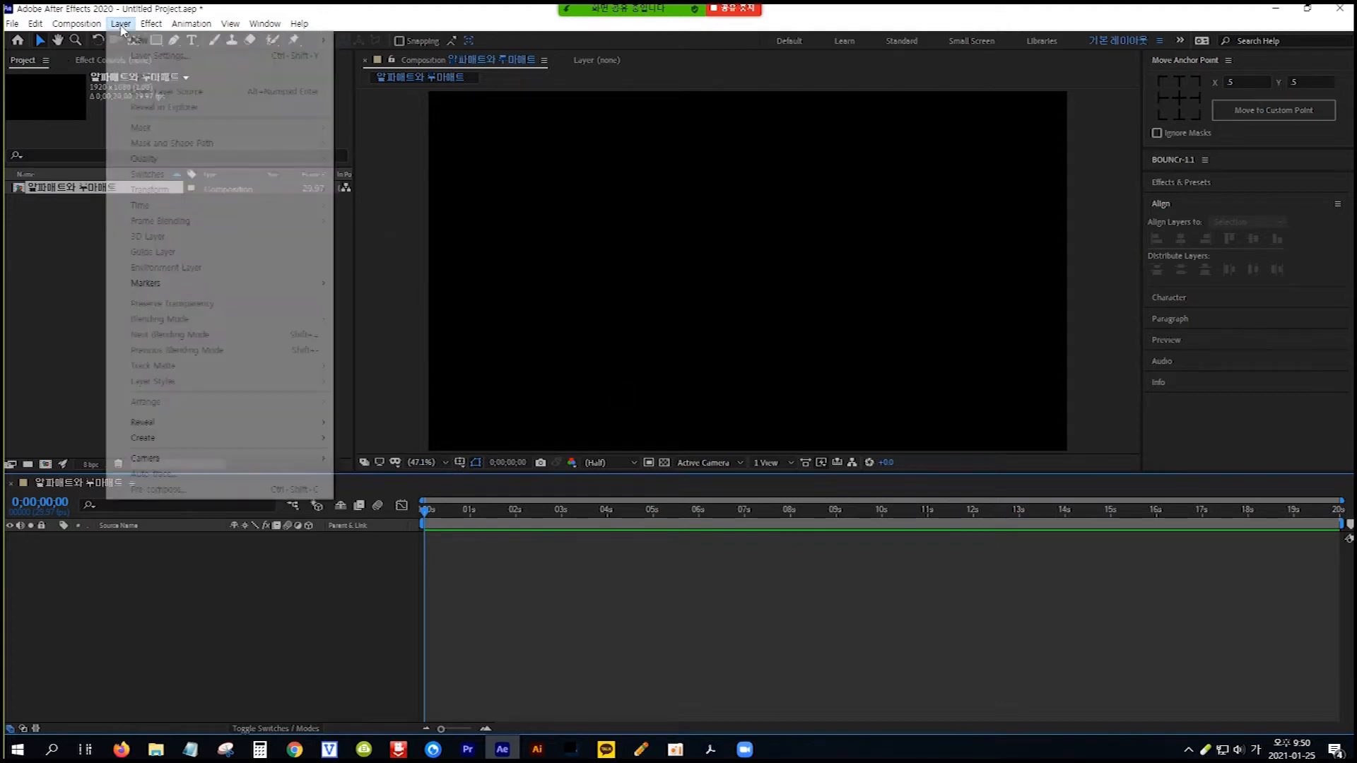
pyautogui.moveTo(131, 43)
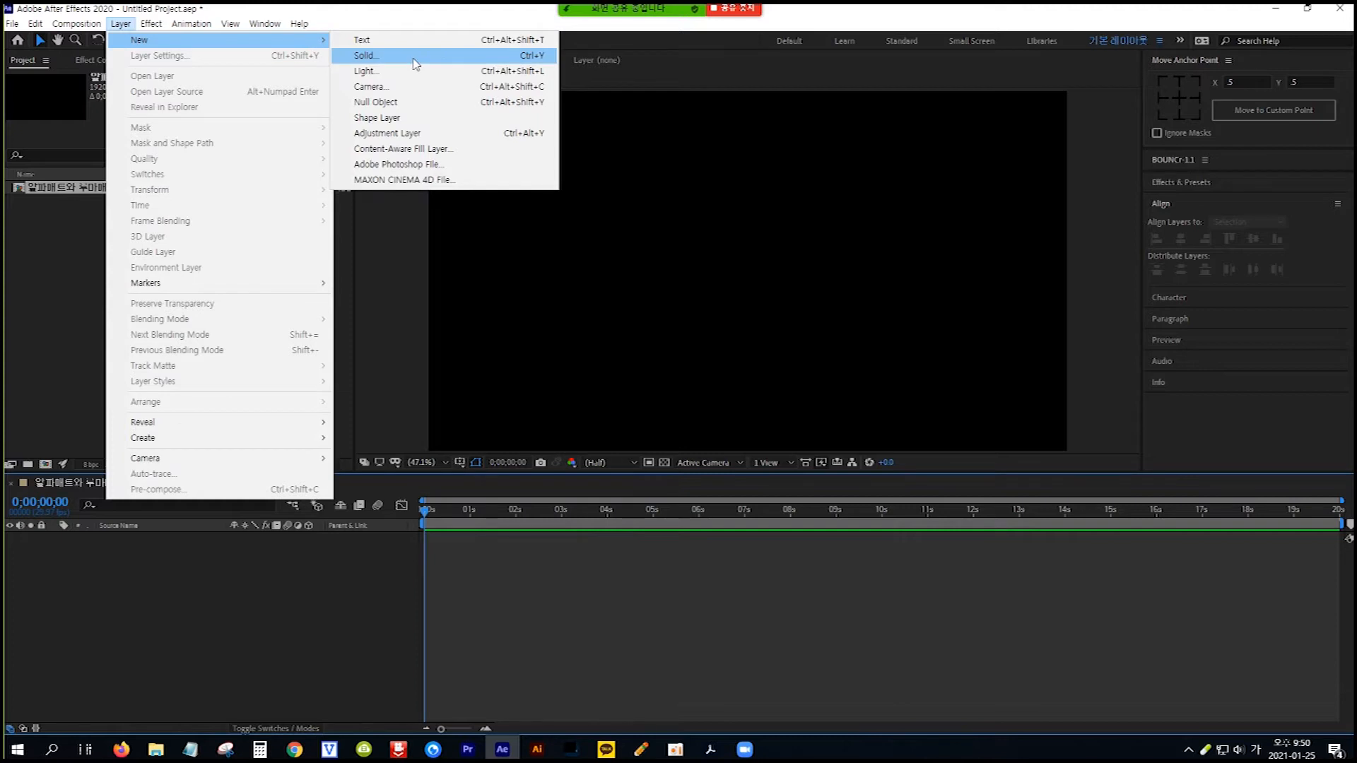
pyautogui.click(365, 56)
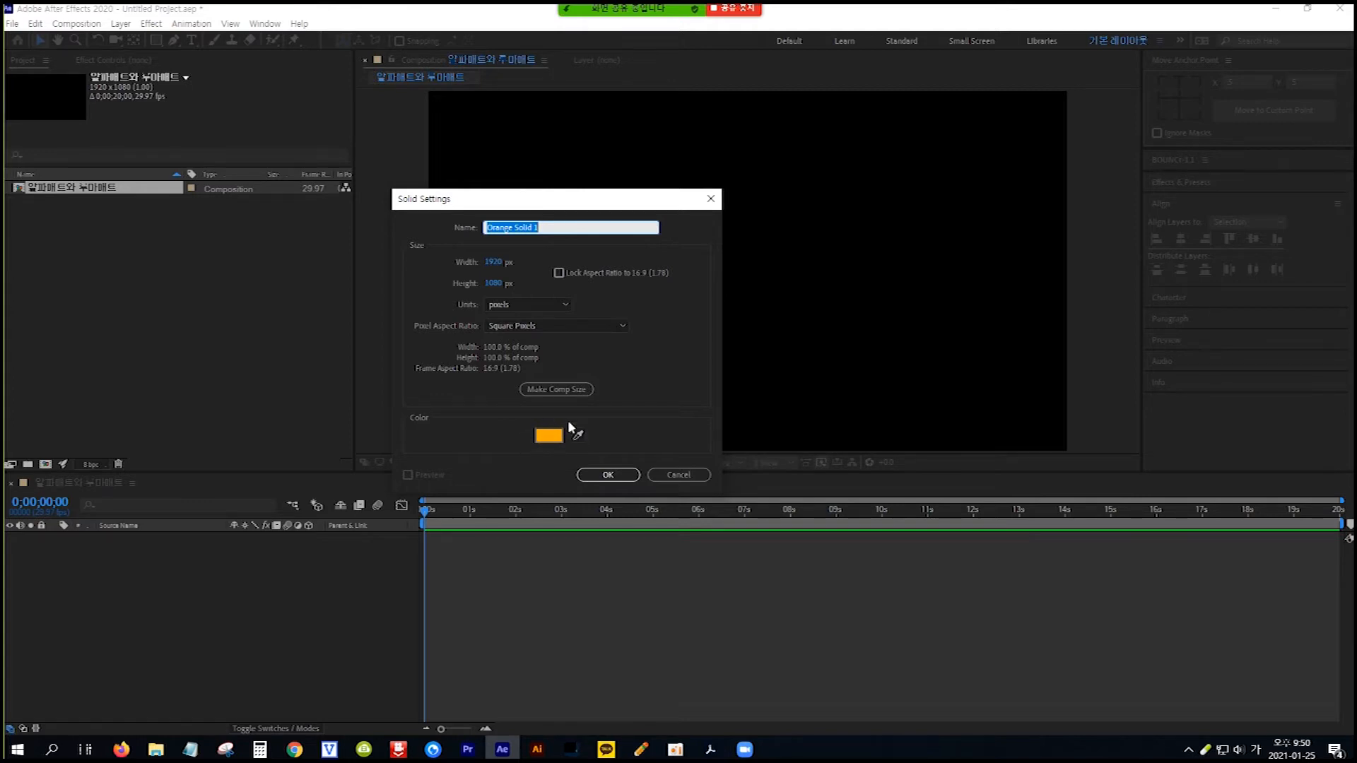
pyautogui.click(548, 436)
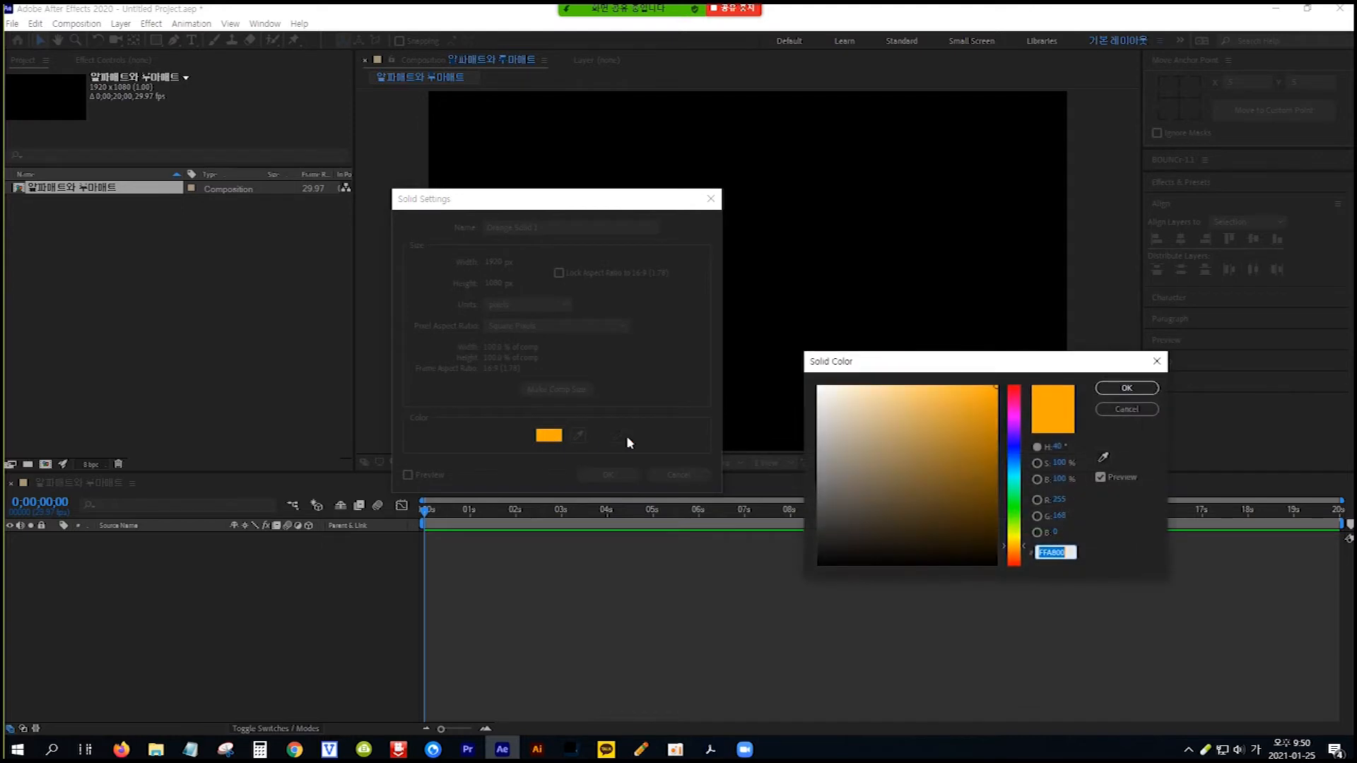
pyautogui.click(1127, 388)
pyautogui.click(608, 474)
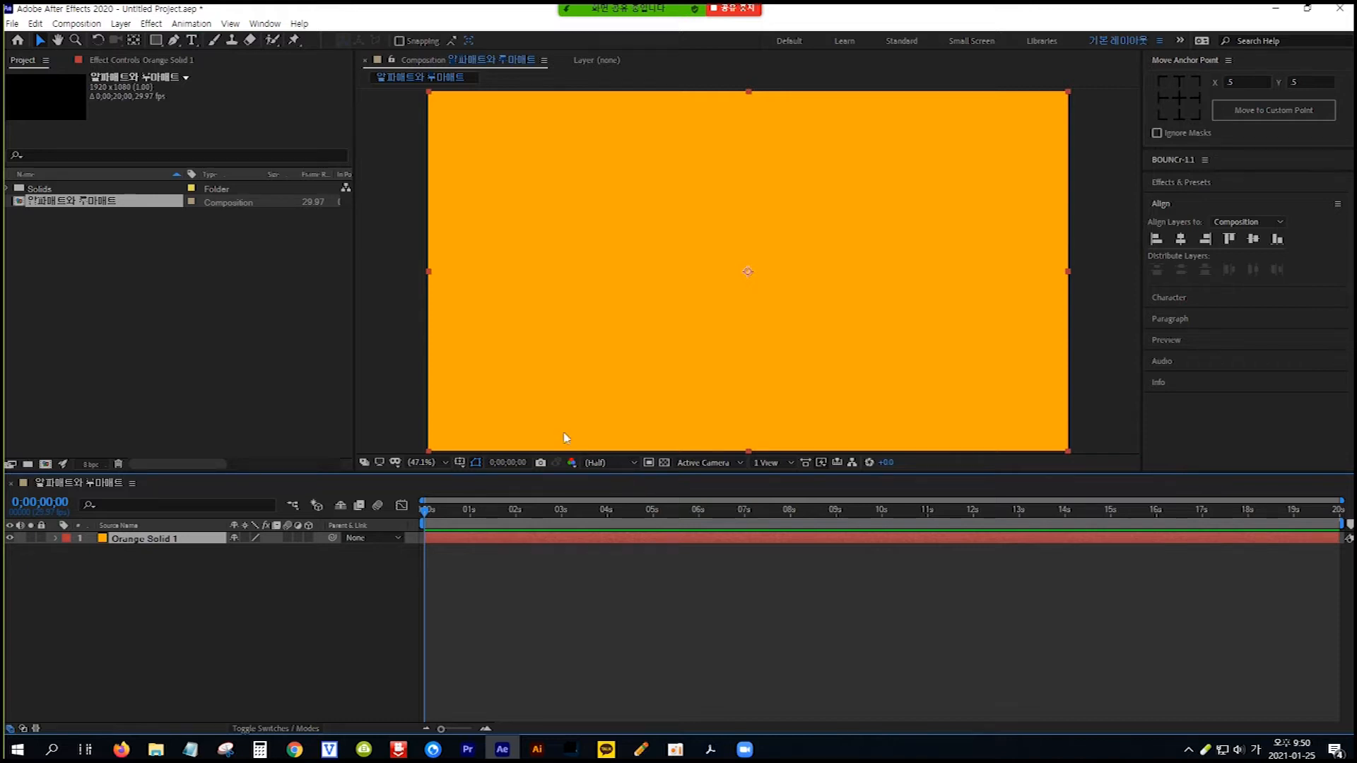
# Step: Add a text layer reading 알파매트 in the left half of the frame
pyautogui.click(193, 41)
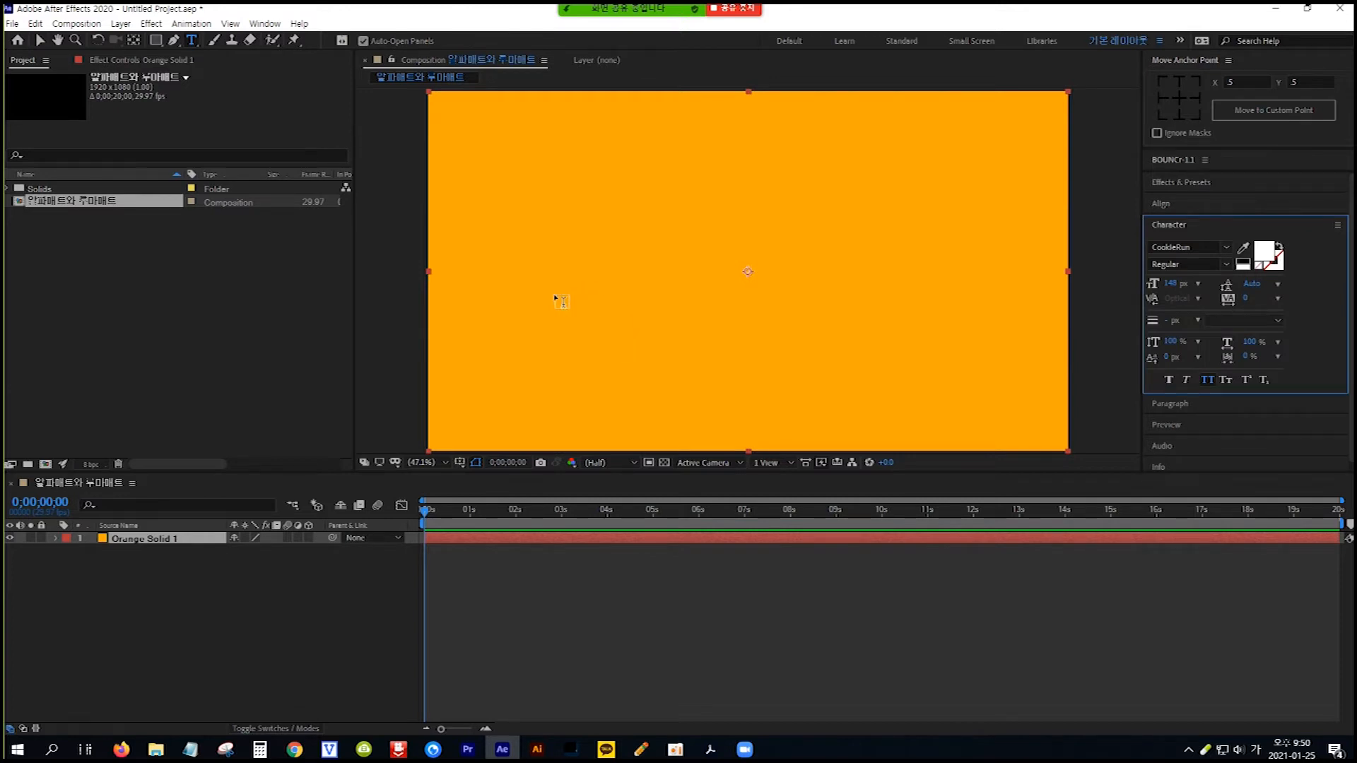
pyautogui.click(560, 300)
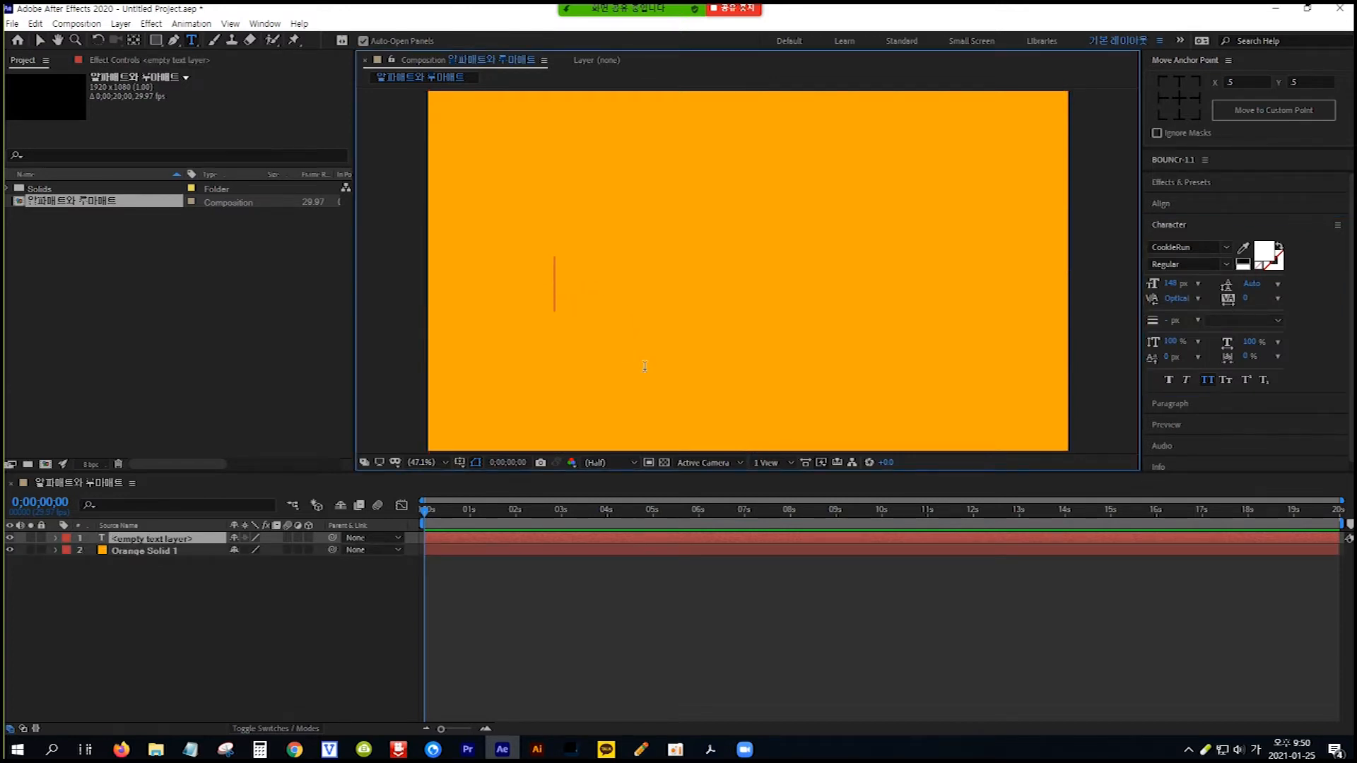
pyautogui.write('dkfvk')
pyautogui.press('BackSpace')
pyautogui.press('BackSpace')
pyautogui.press('BackSpace')
pyautogui.press('BackSpace')
pyautogui.press('BackSpace')
pyautogui.press('BackSpace')
pyautogui.press('Hangul')
pyautogui.write('알')
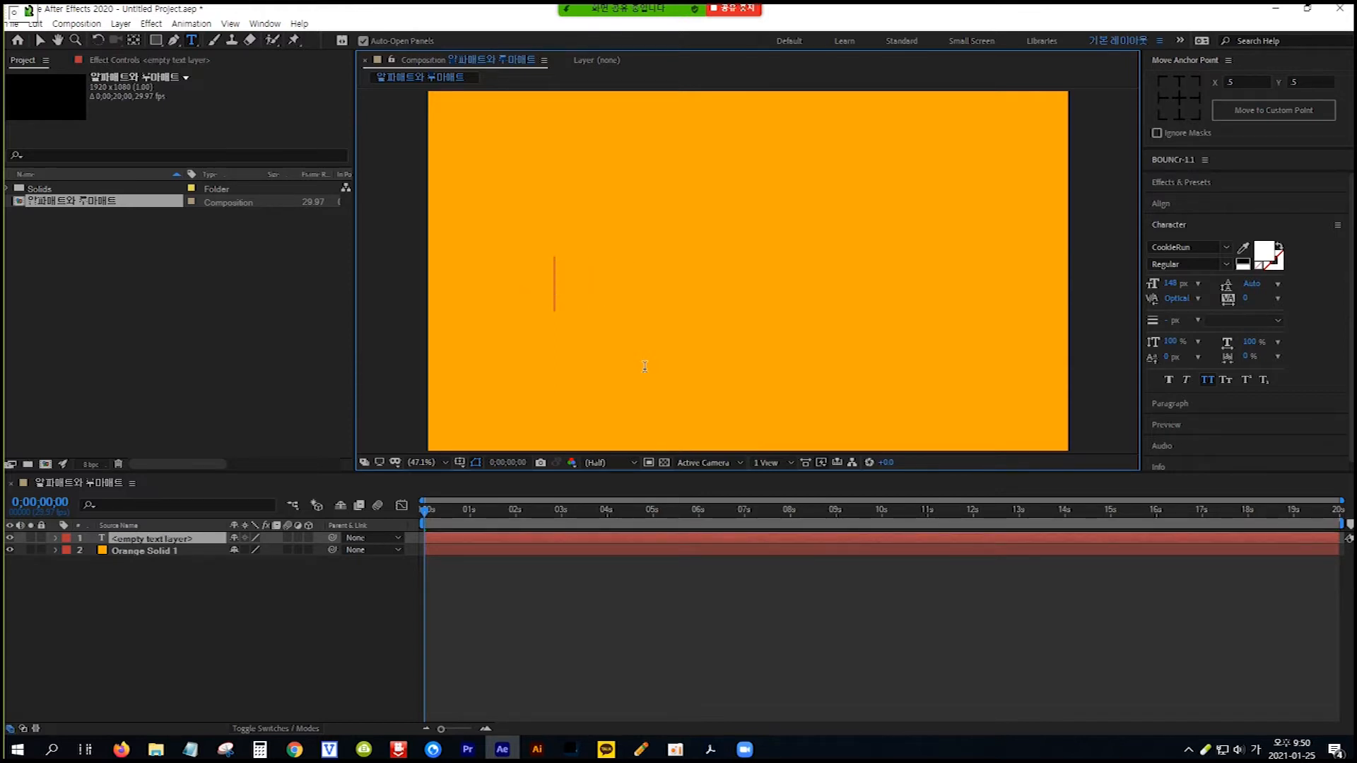
pyautogui.write('파')
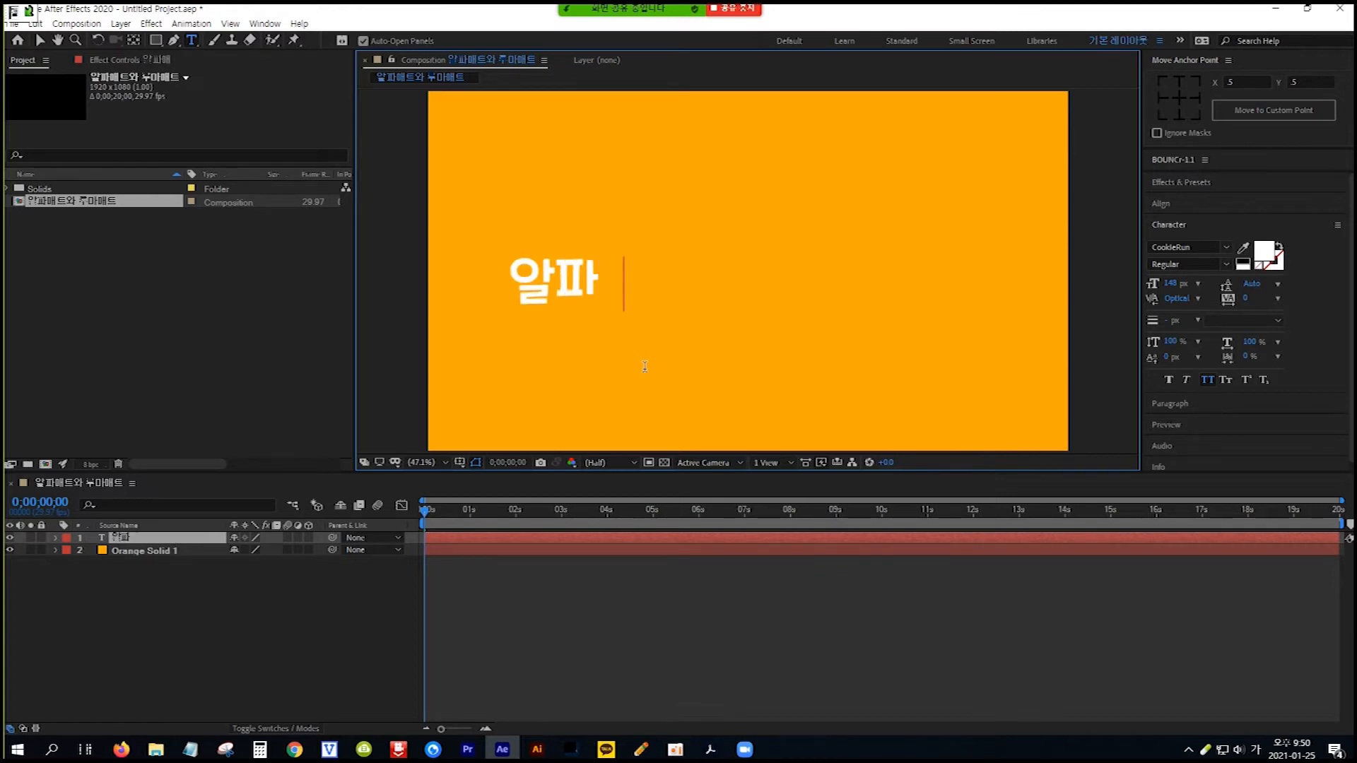
pyautogui.write('매트')
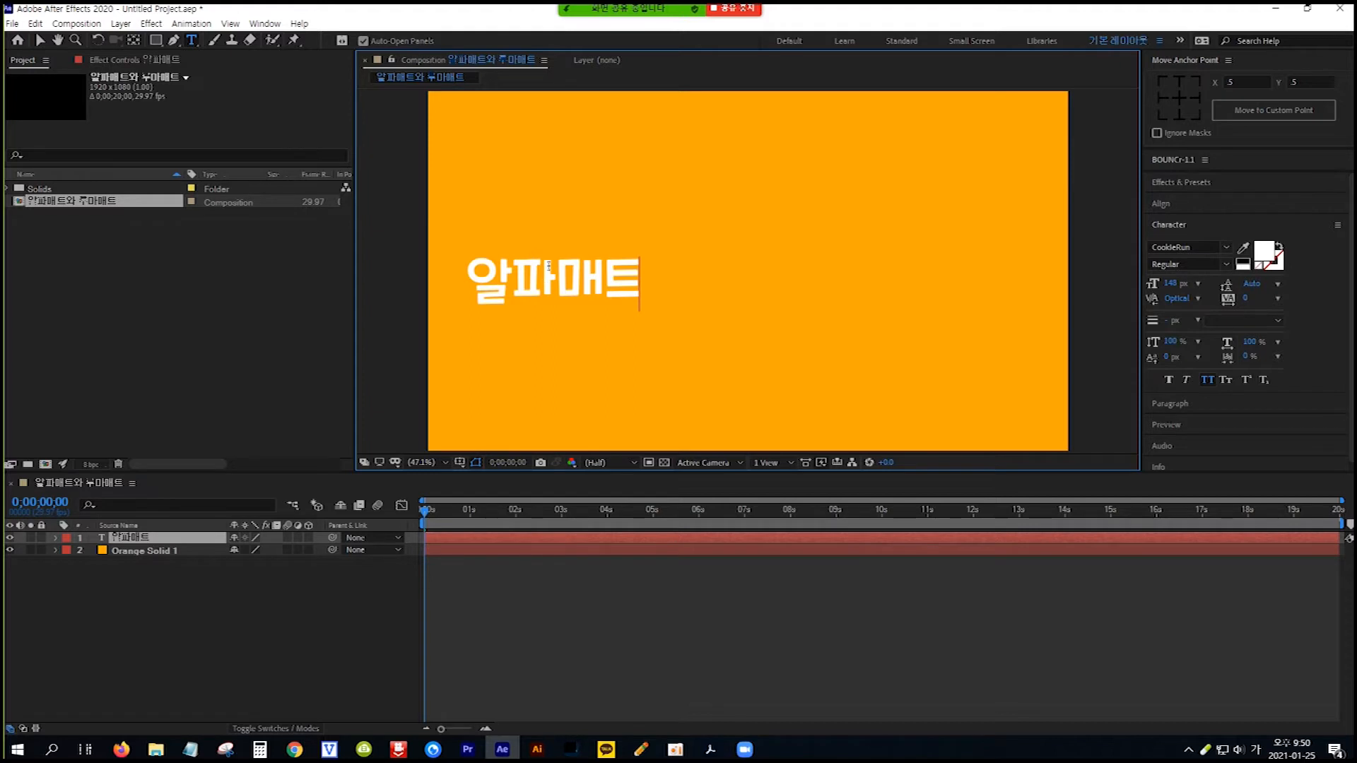
# Step: Move the text near the middle of the frame and set its font style to Black at 192 px
pyautogui.click(40, 41)
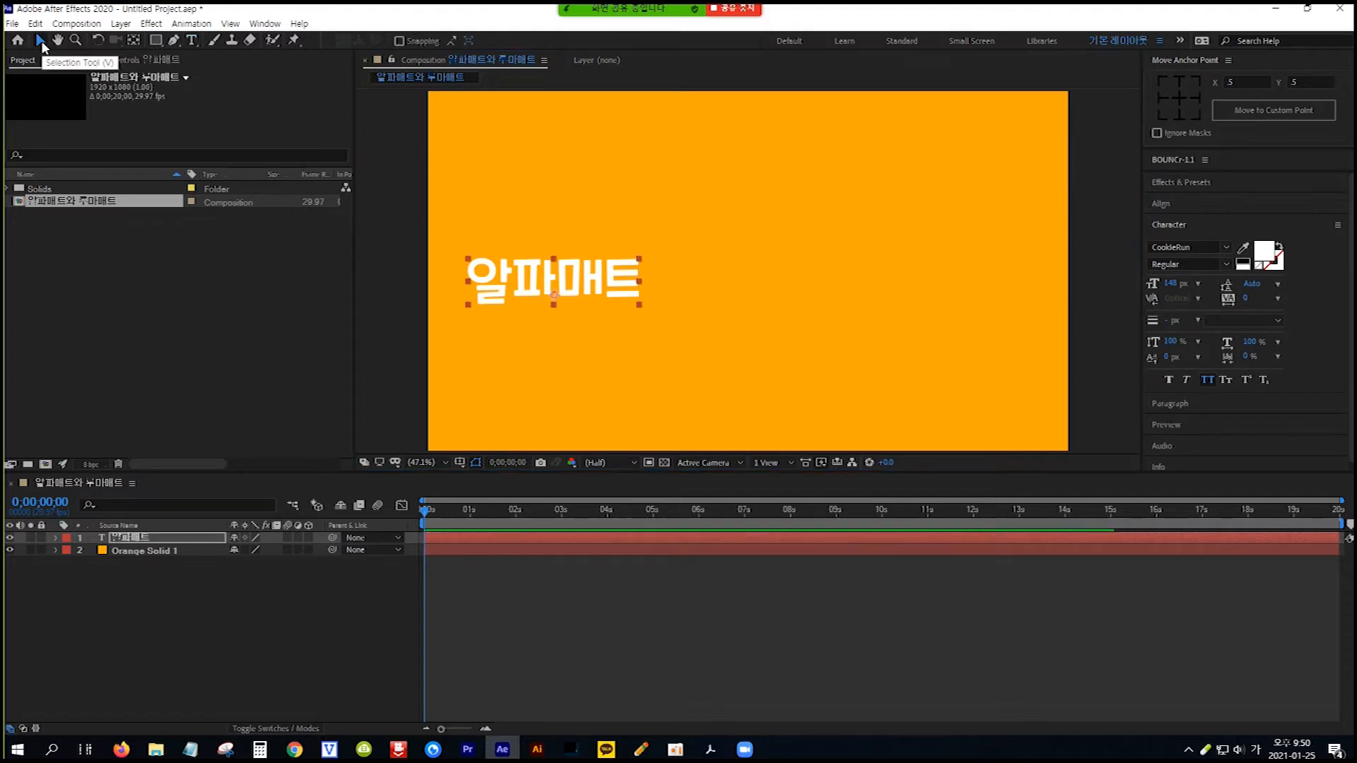
pyautogui.moveTo(603, 289); pyautogui.dragTo(626, 289)
pyautogui.moveTo(745, 288); pyautogui.dragTo(753, 289)
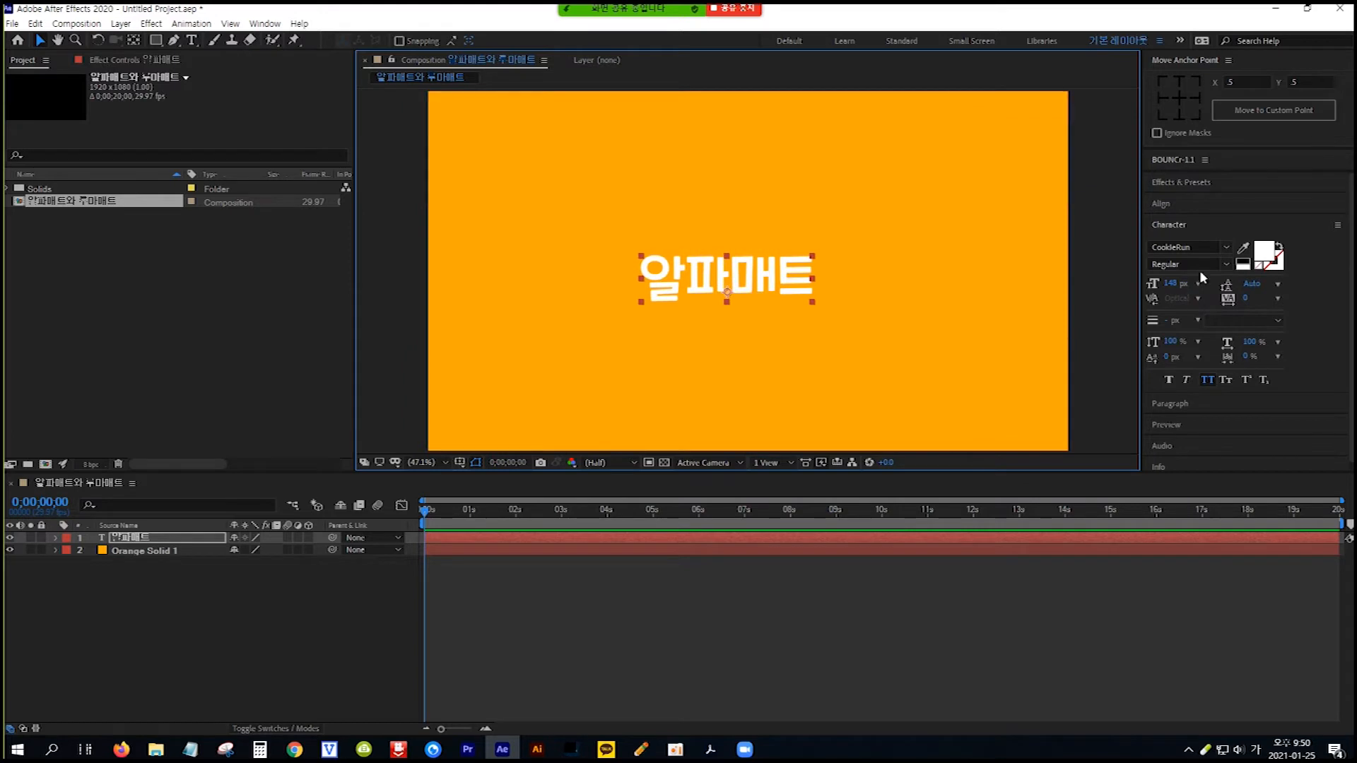
pyautogui.click(1227, 264)
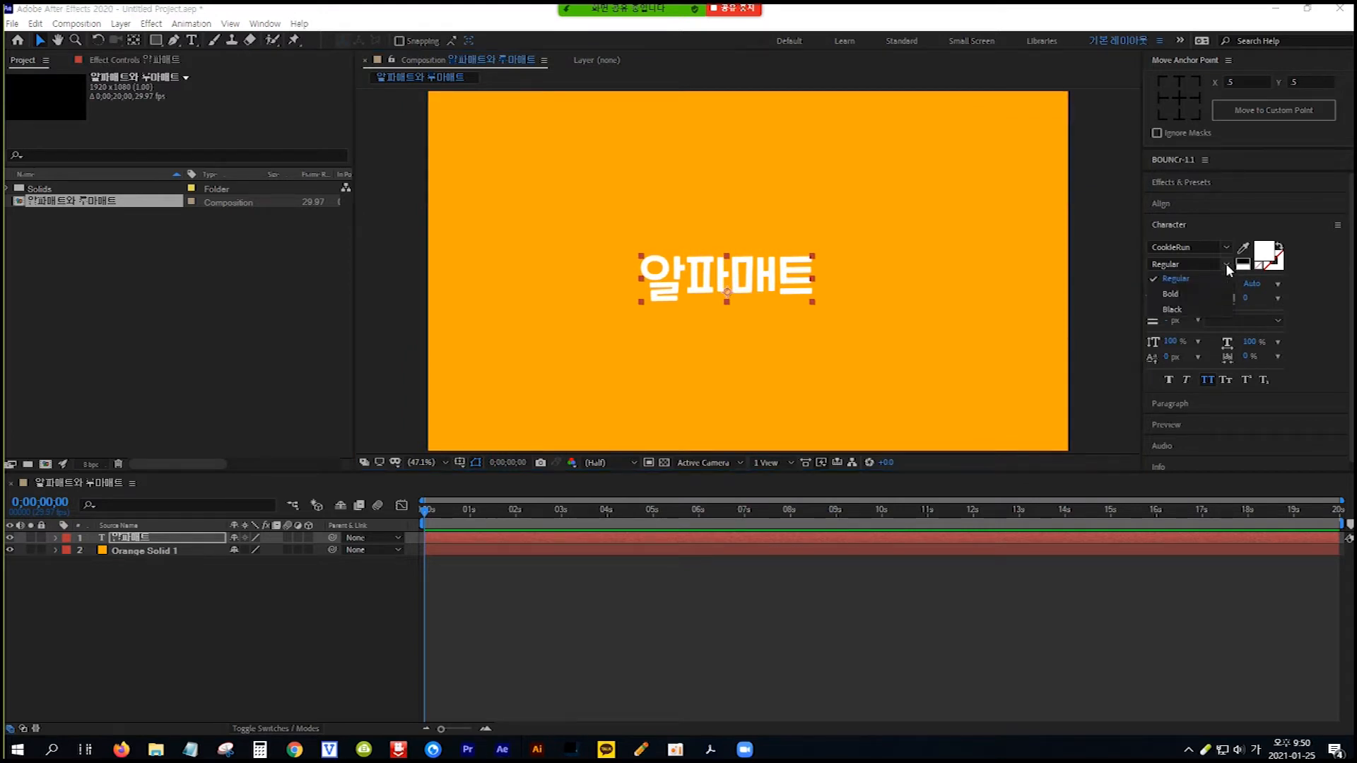
pyautogui.click(1185, 308)
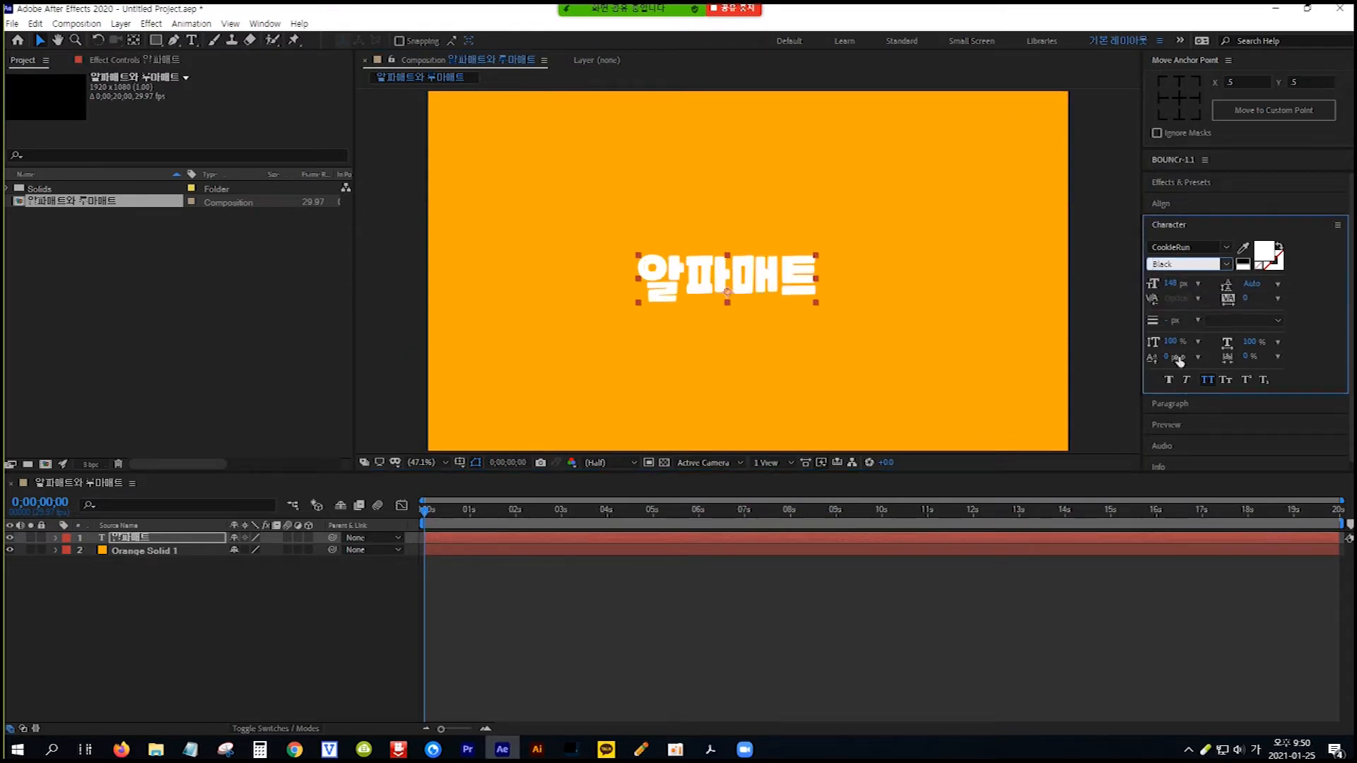
pyautogui.moveTo(1174, 284); pyautogui.dragTo(1213, 284)
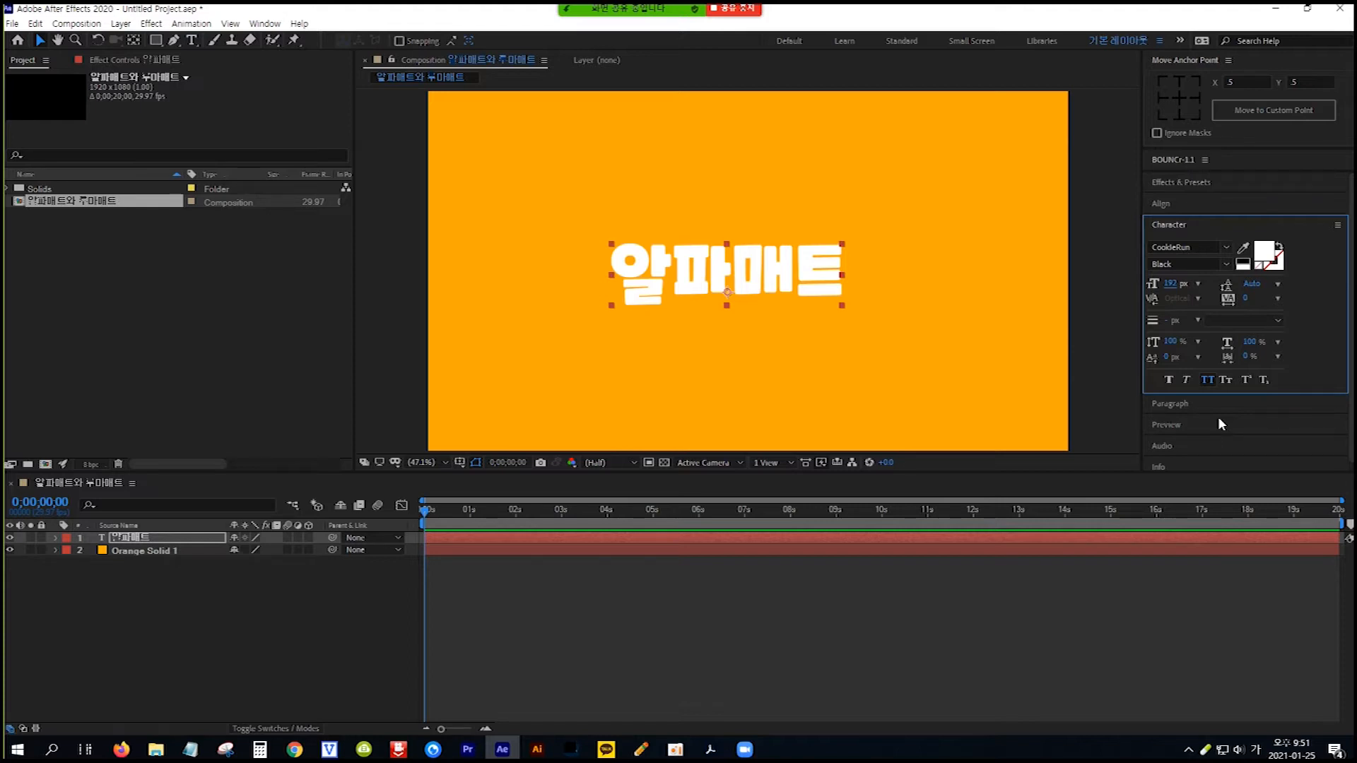
# Step: Move the text layer's anchor point to the middle of the text and center the layer horizontally and vertically in the composition
pyautogui.click(135, 41)
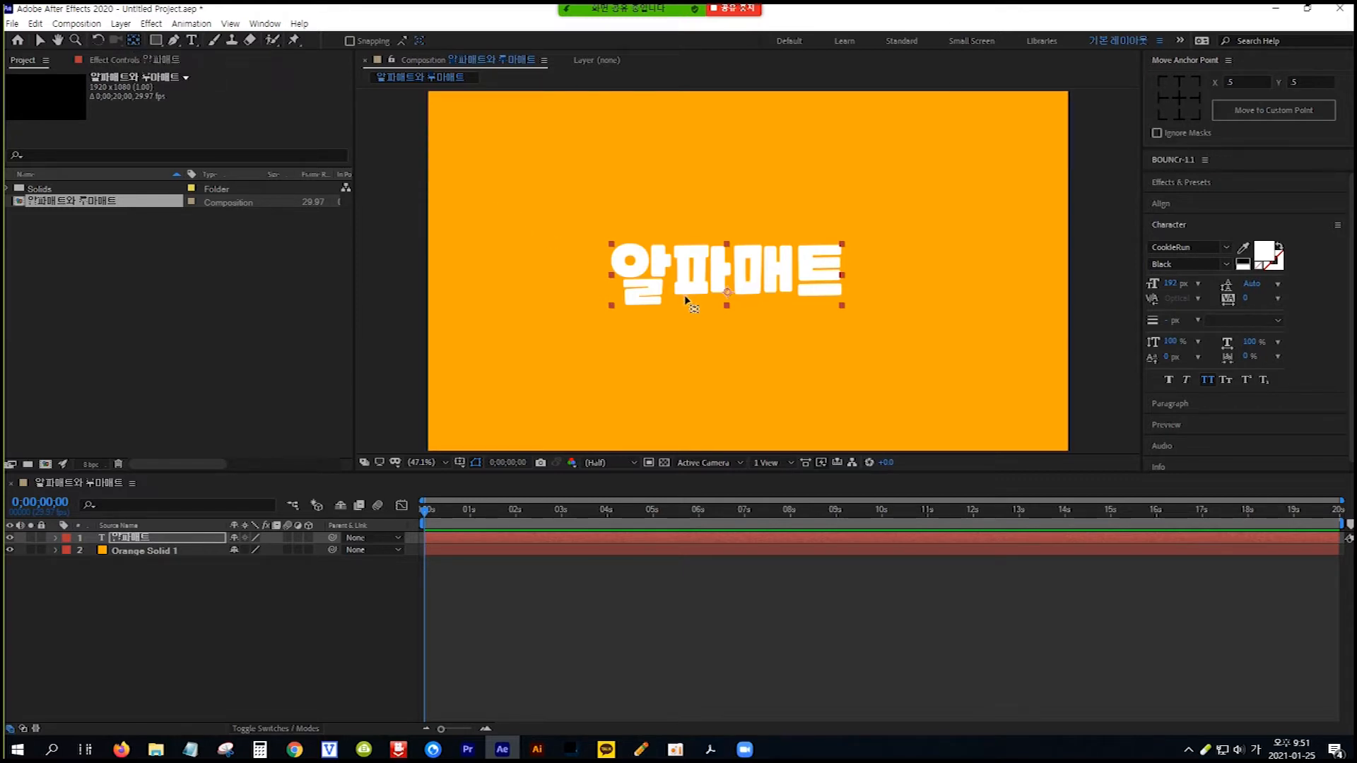
pyautogui.moveTo(728, 291); pyautogui.dragTo(728, 275)
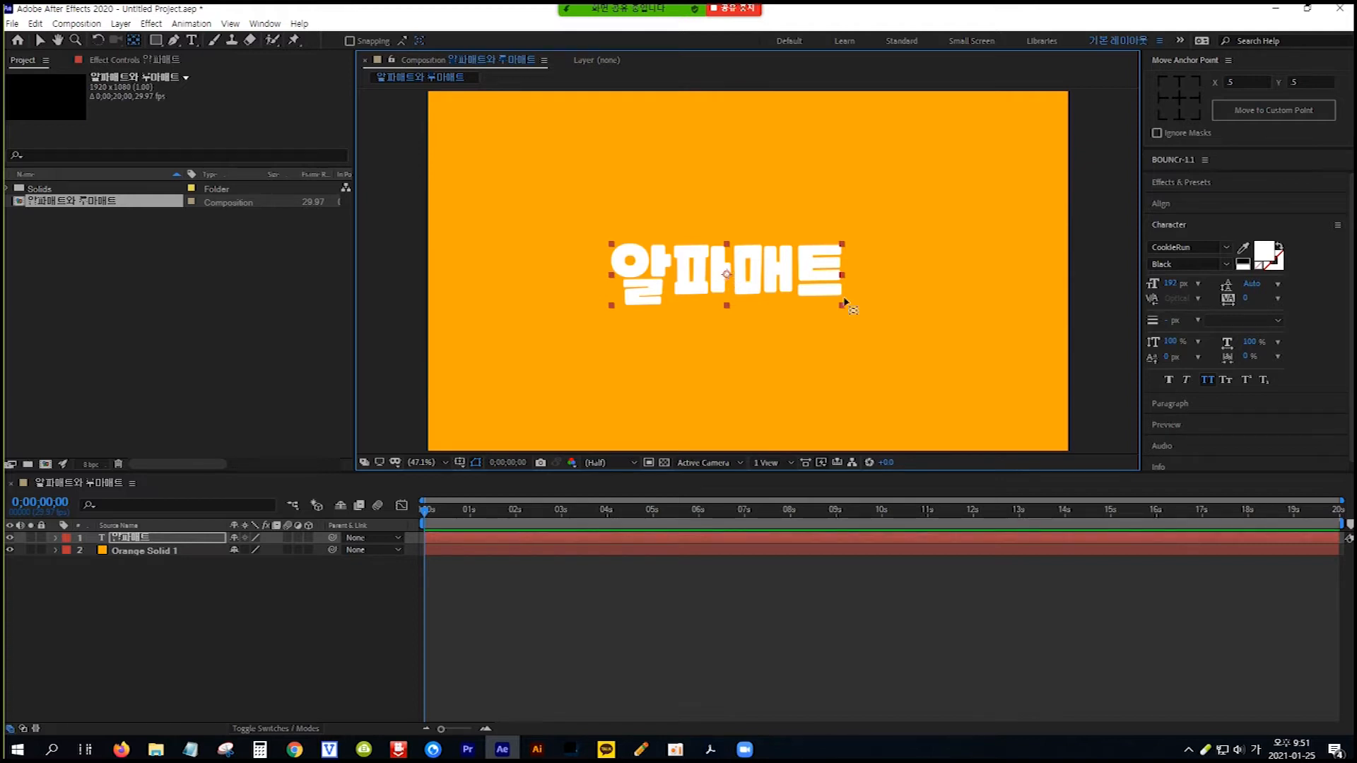
pyautogui.click(1191, 406)
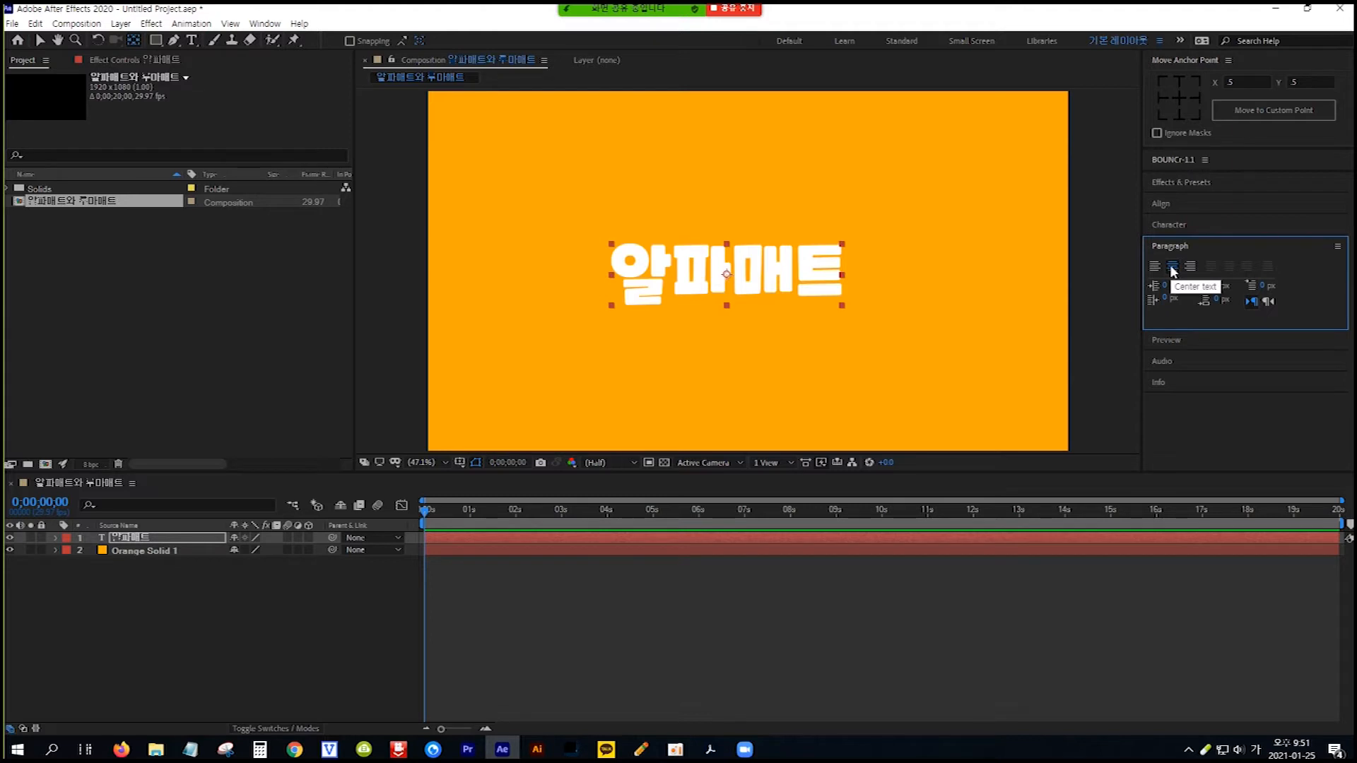
pyautogui.click(1205, 202)
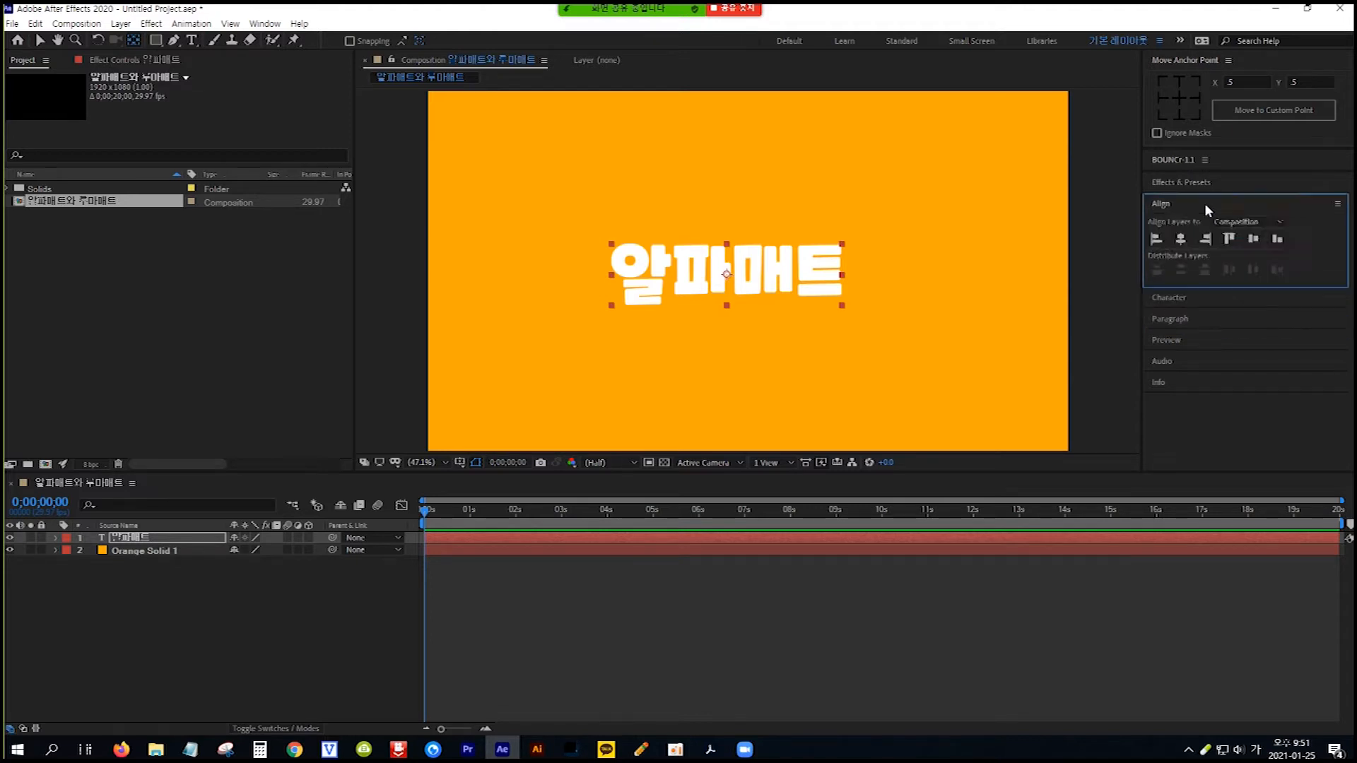
pyautogui.click(1181, 240)
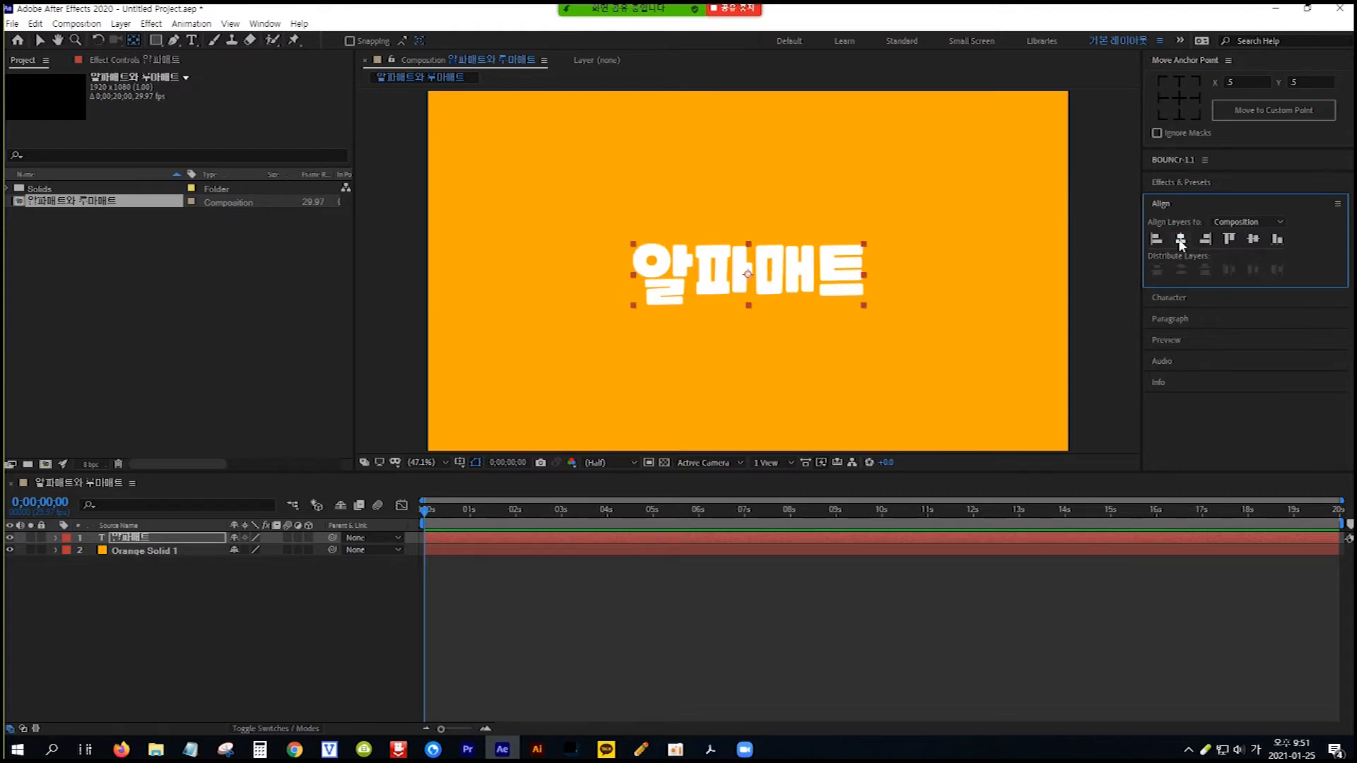
pyautogui.click(1256, 241)
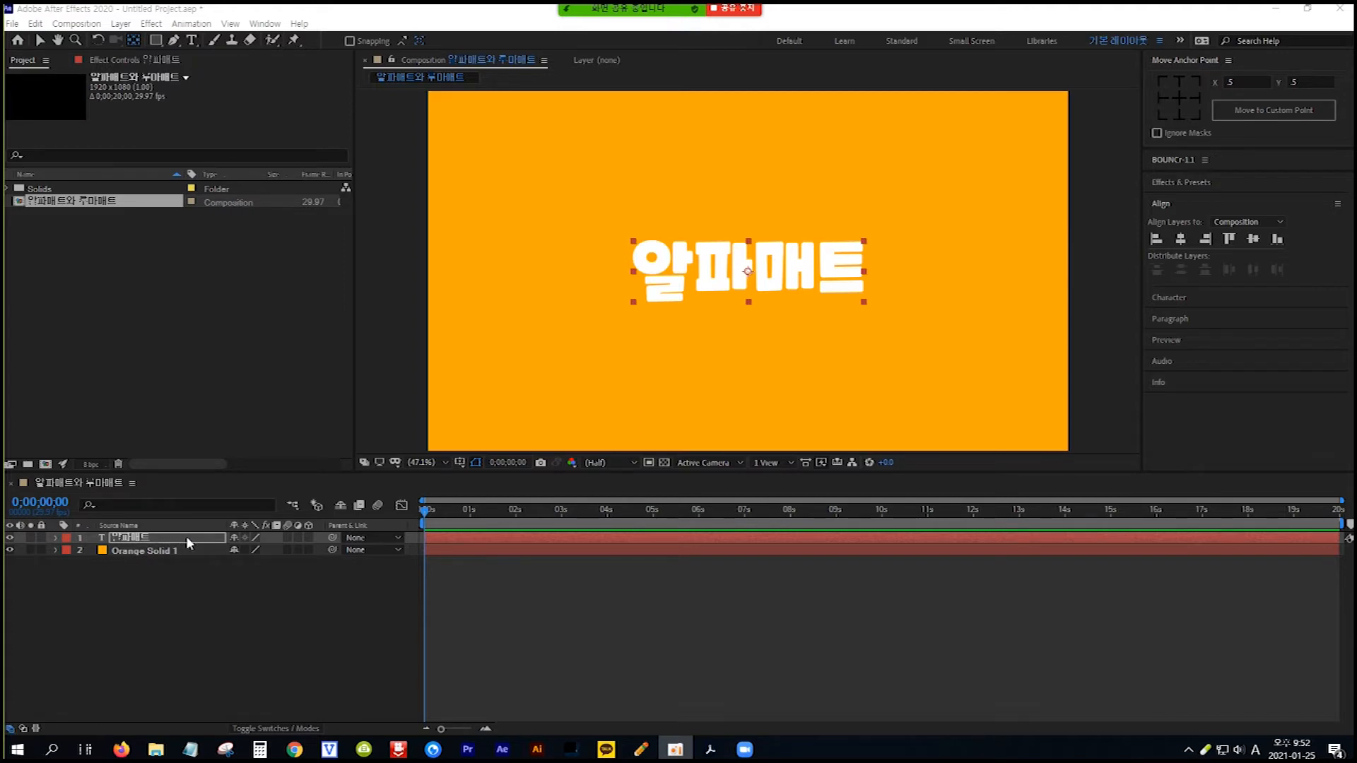
# Step: With no layer selected, draw a straight horizontal Pen tool line just above the text, extending past both its ends
pyautogui.click(239, 625)
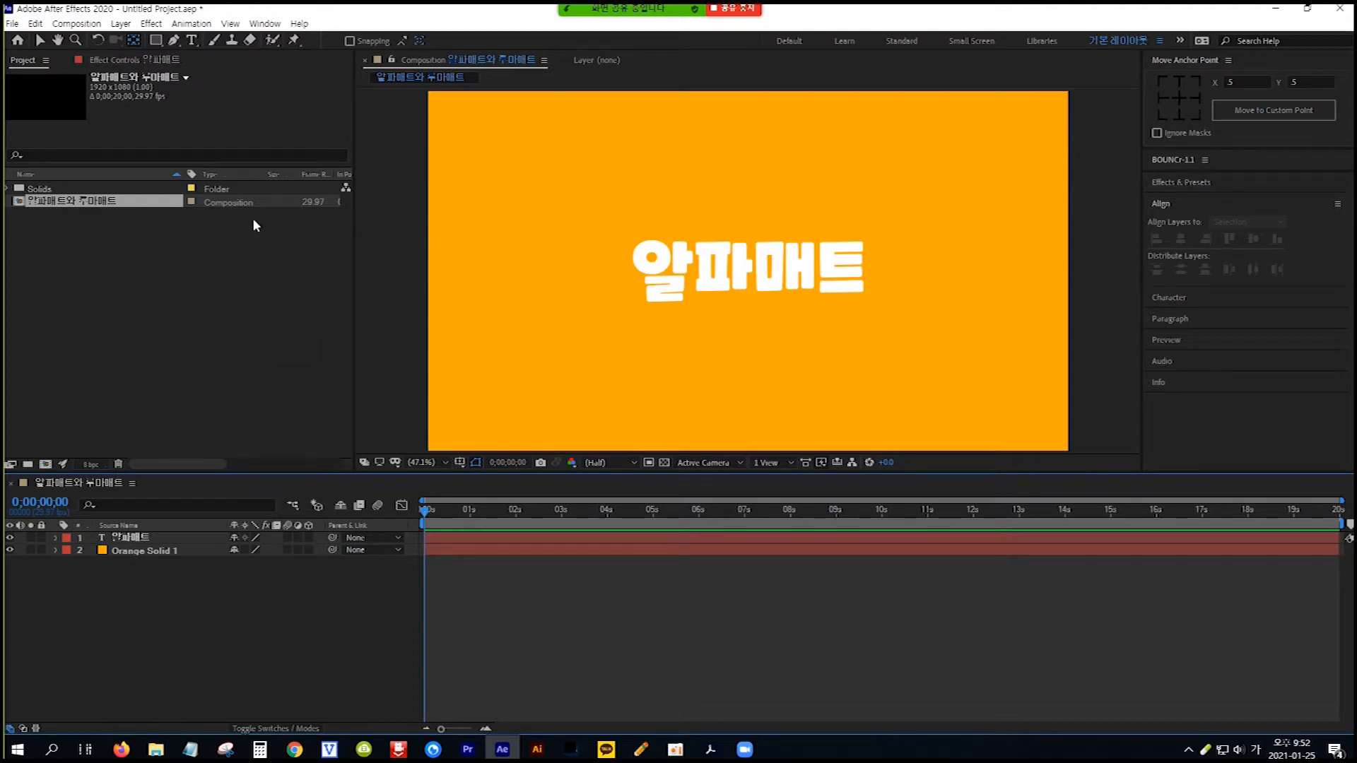
pyautogui.click(175, 41)
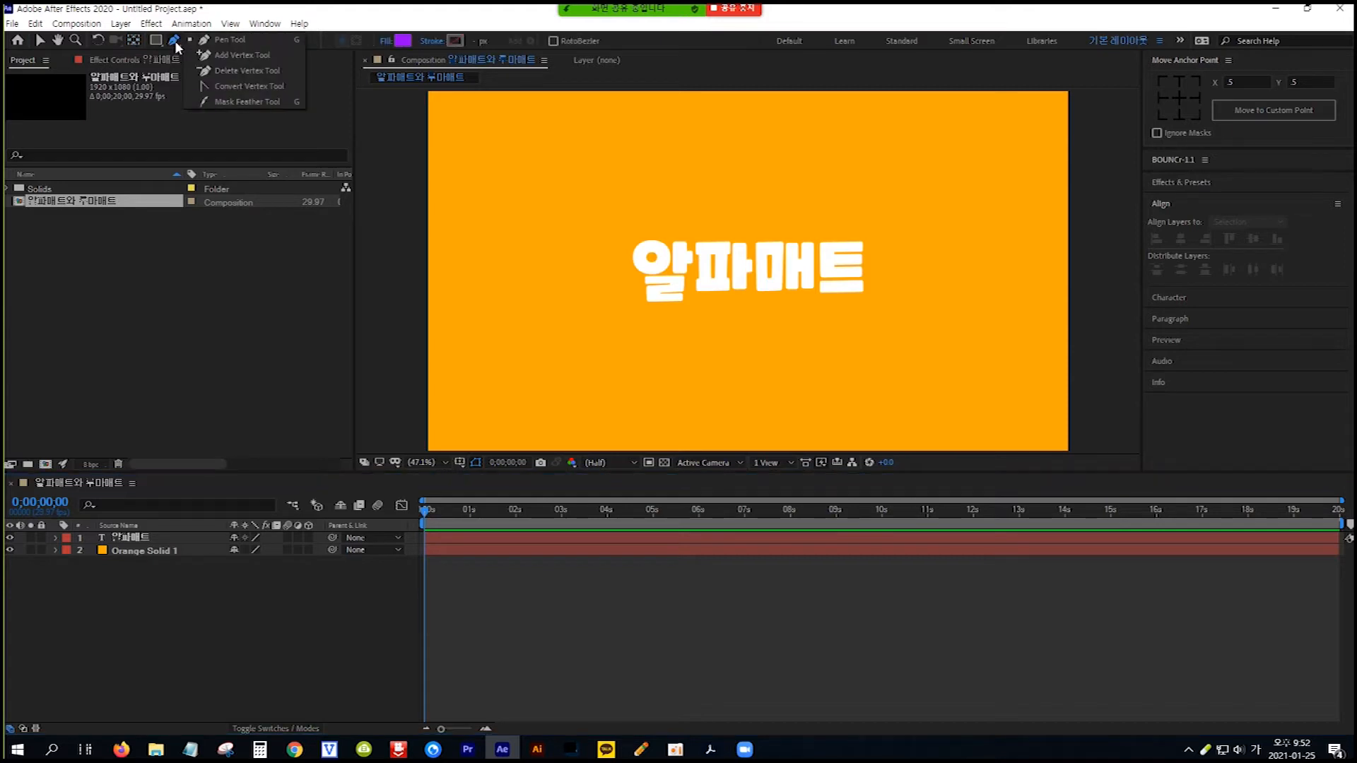
pyautogui.click(226, 41)
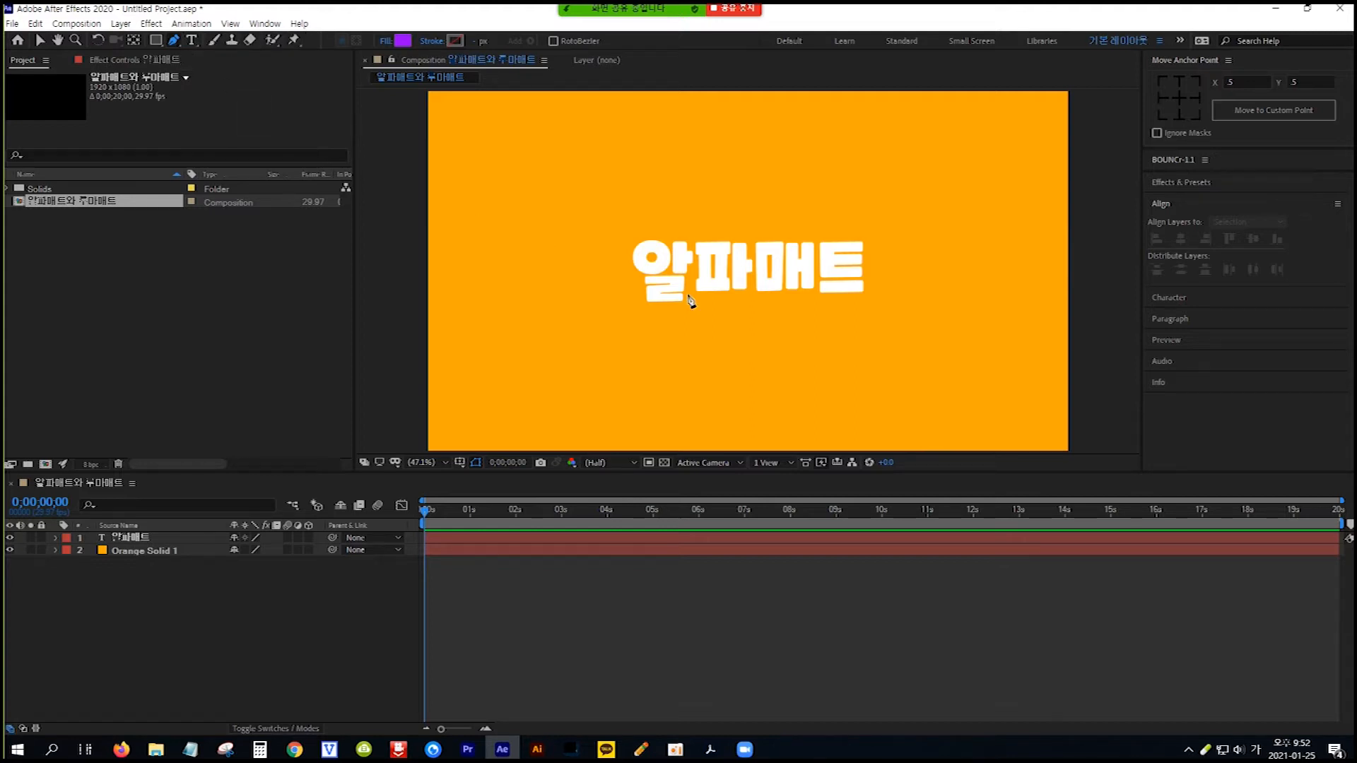
pyautogui.click(561, 236)
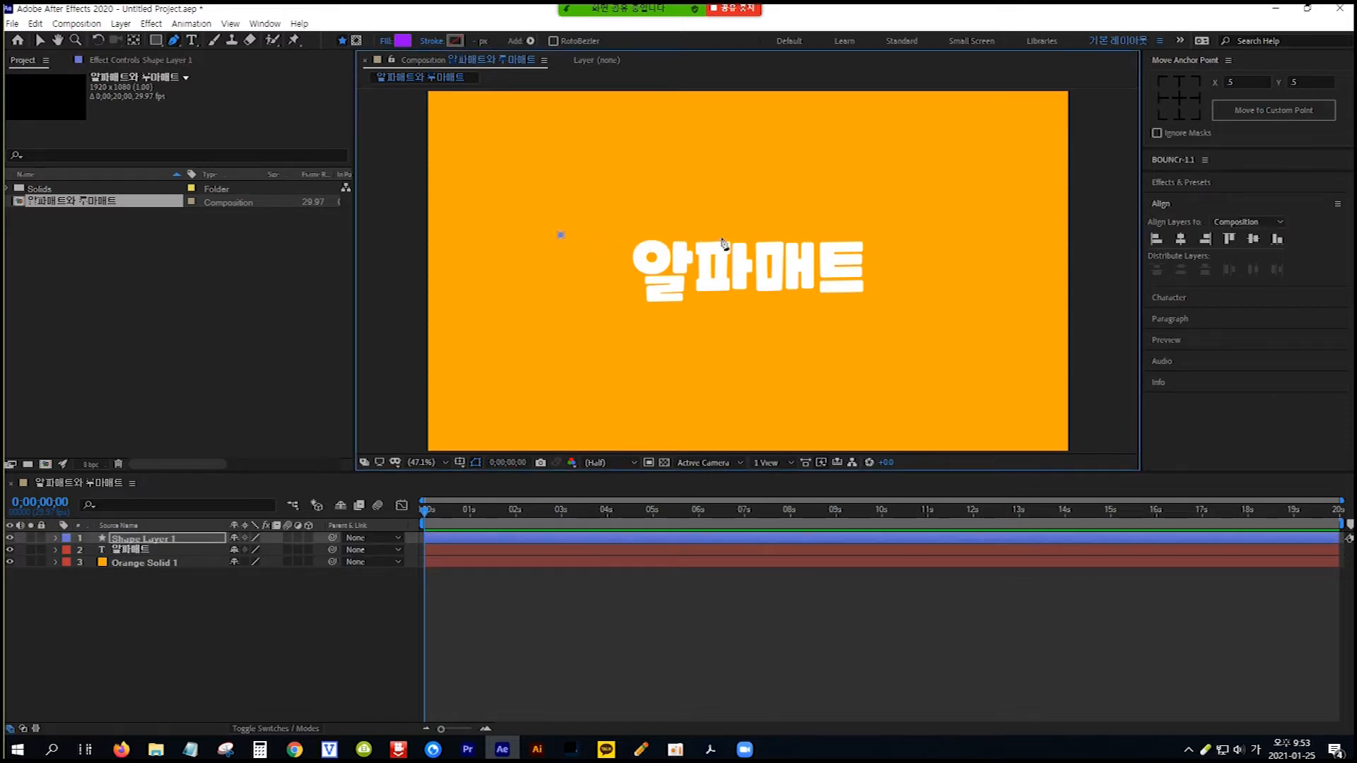
pyautogui.click(913, 234)
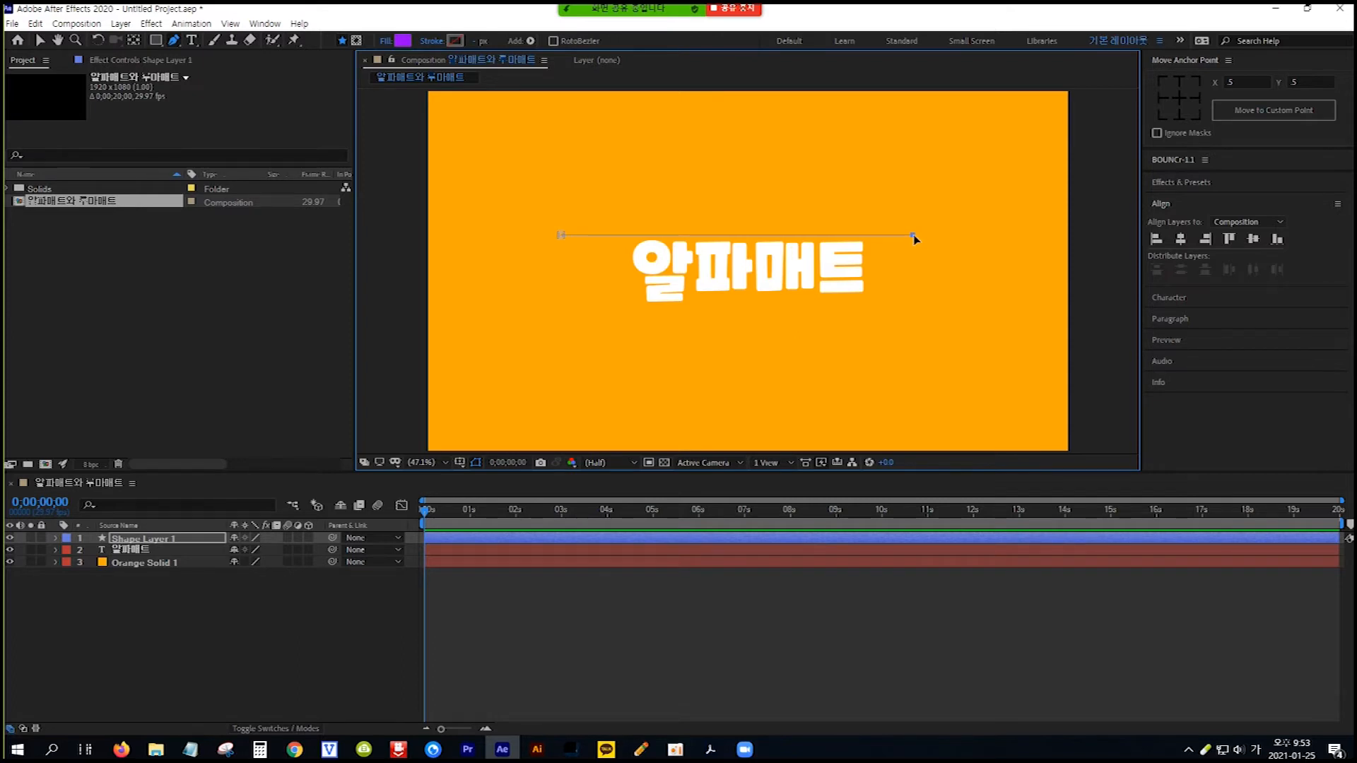
pyautogui.moveTo(914, 235)
pyautogui.mouseDown()
pyautogui.moveTo(940, 235)
pyautogui.moveTo(929, 237)
pyautogui.mouseUp()
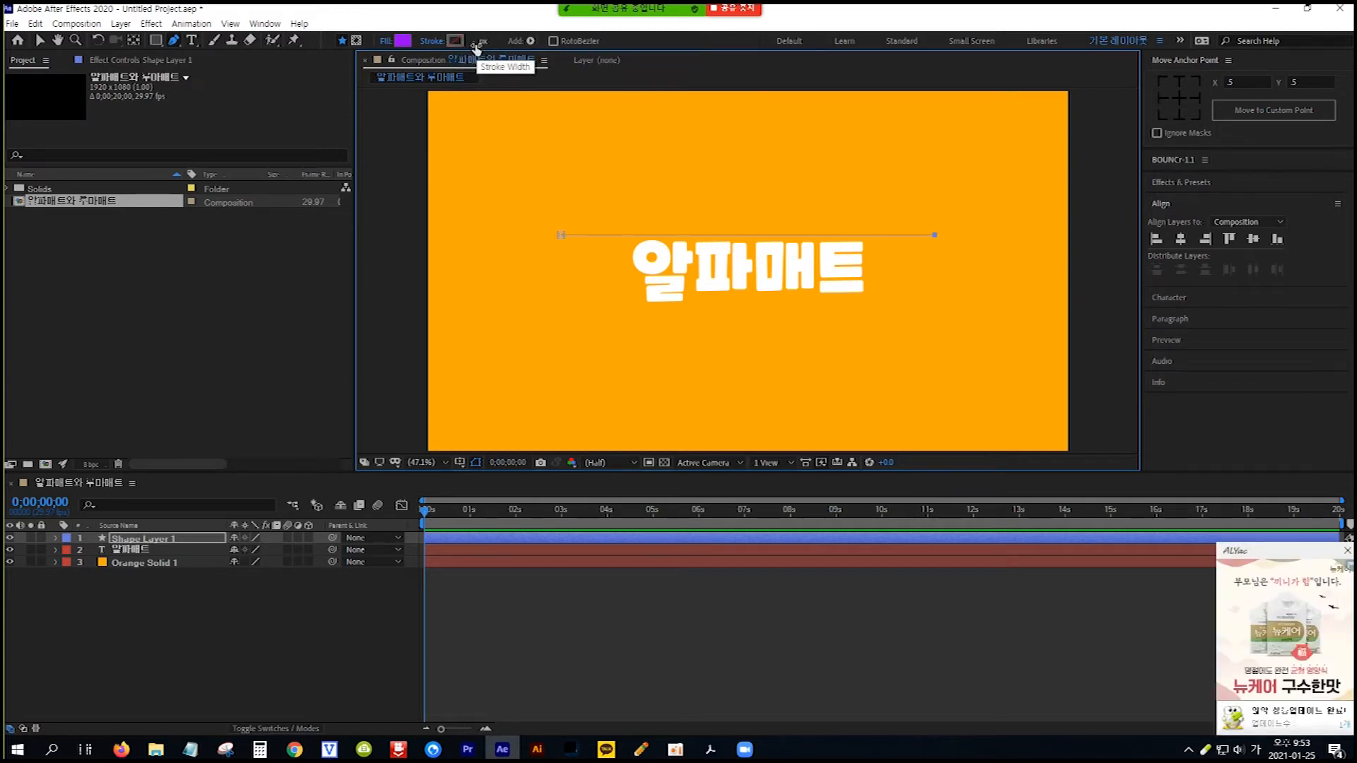
# Step: Give the line a 6 px stroke and set its stroke color to white (FFFFFF)
pyautogui.click(473, 42)
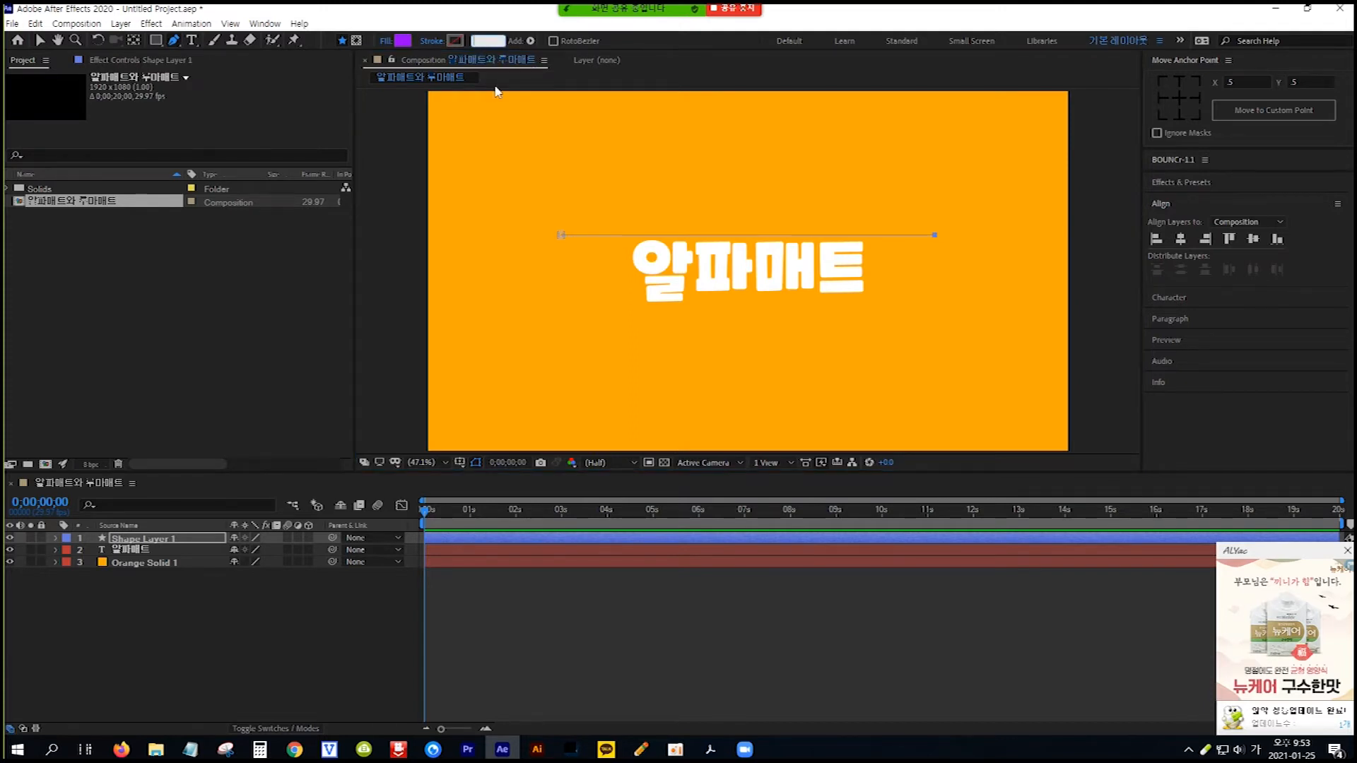
pyautogui.write('6')
pyautogui.press('Return')
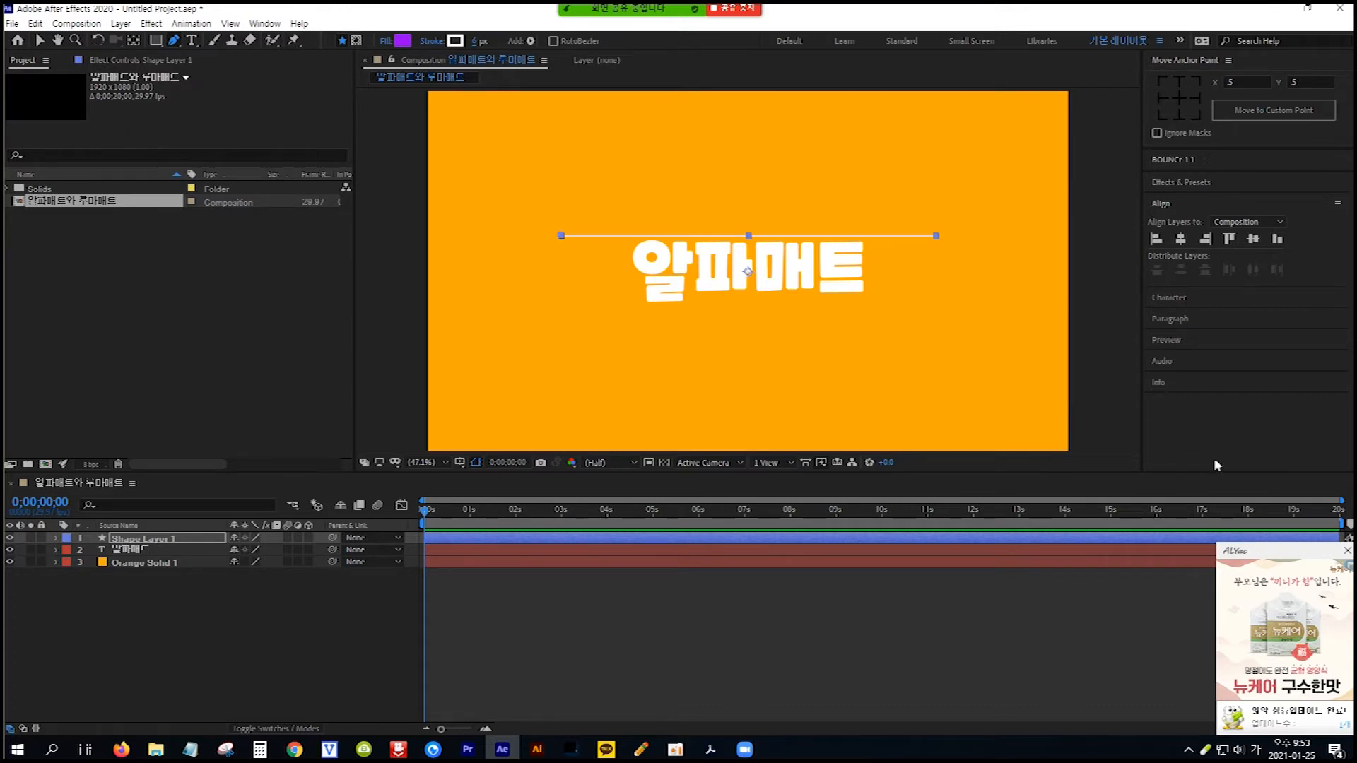
pyautogui.click(1347, 552)
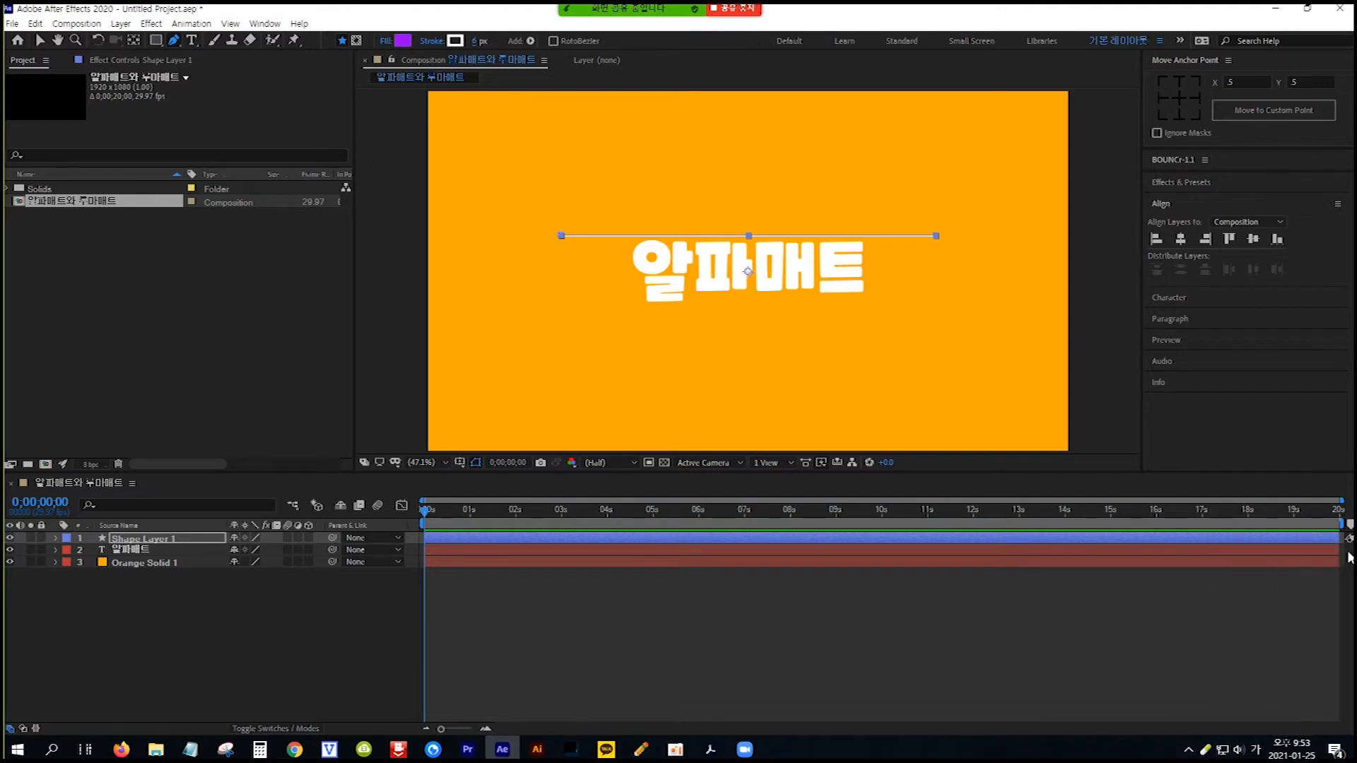
pyautogui.click(456, 41)
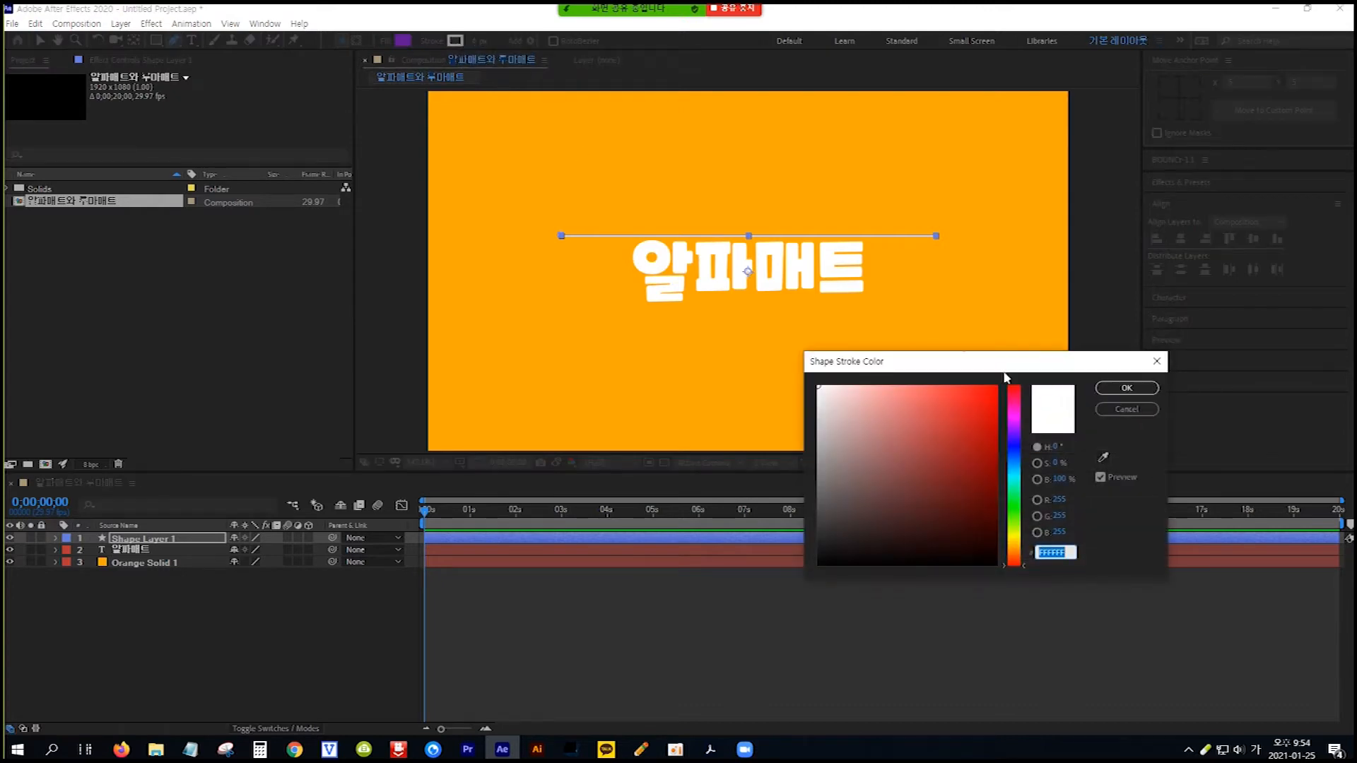
pyautogui.moveTo(824, 392); pyautogui.dragTo(810, 379)
pyautogui.click(1129, 389)
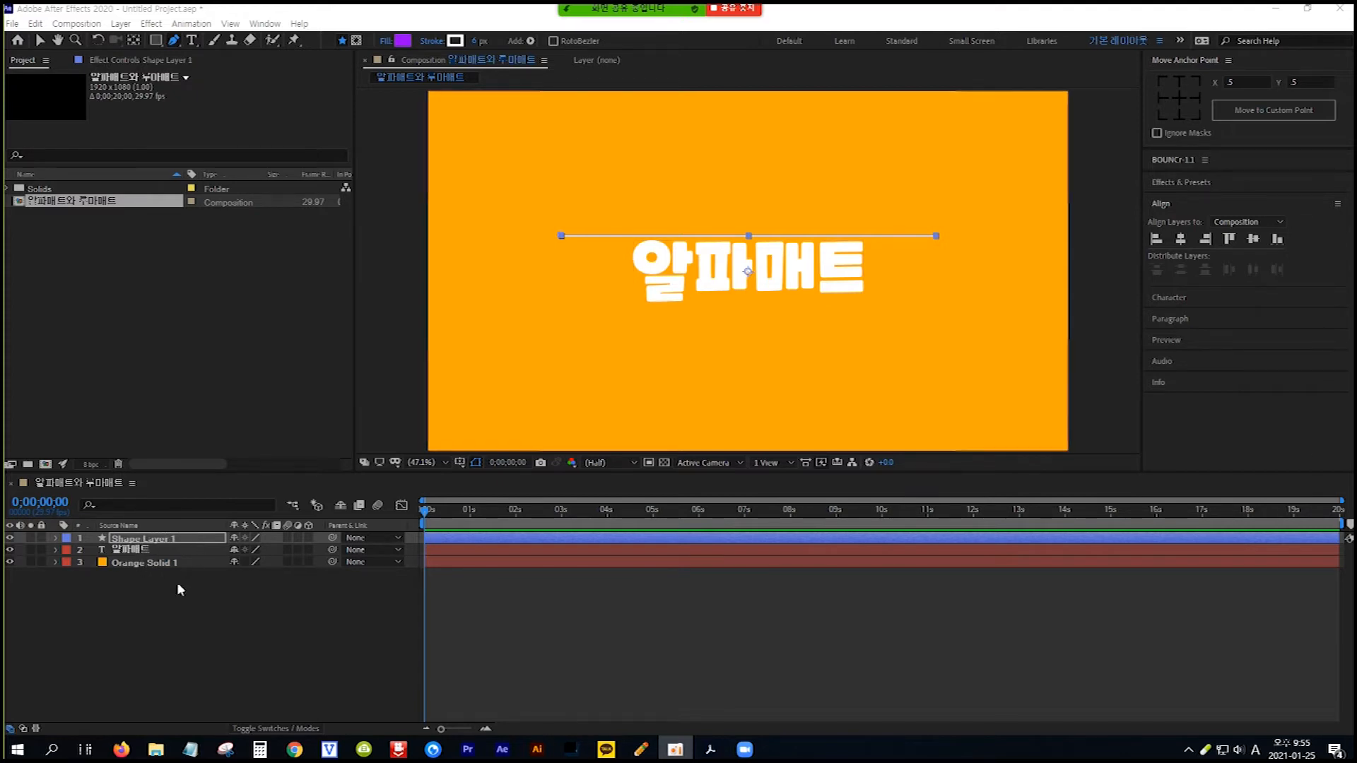
# Step: With no layer selected, draw a filled rectangle directly above the white line, as wide as the line and resting on it
pyautogui.click(273, 647)
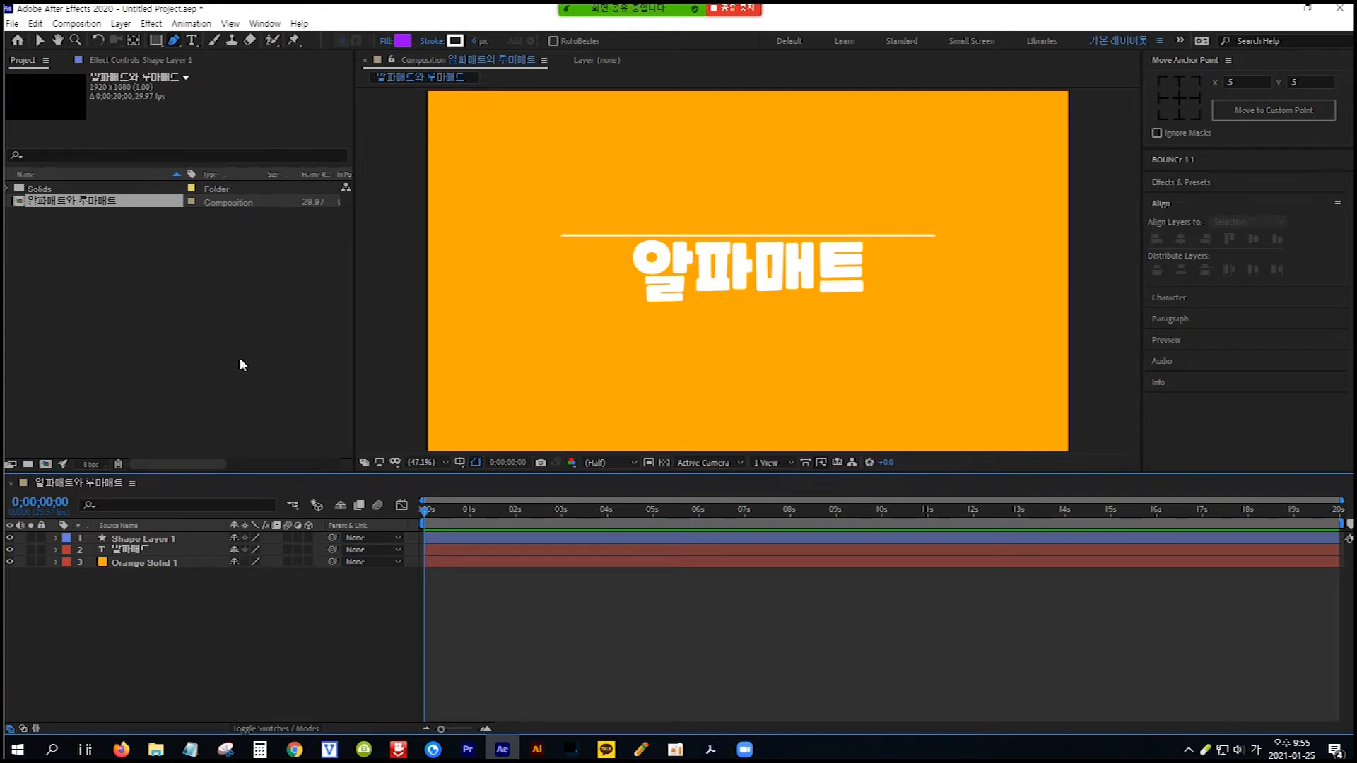
pyautogui.click(155, 41)
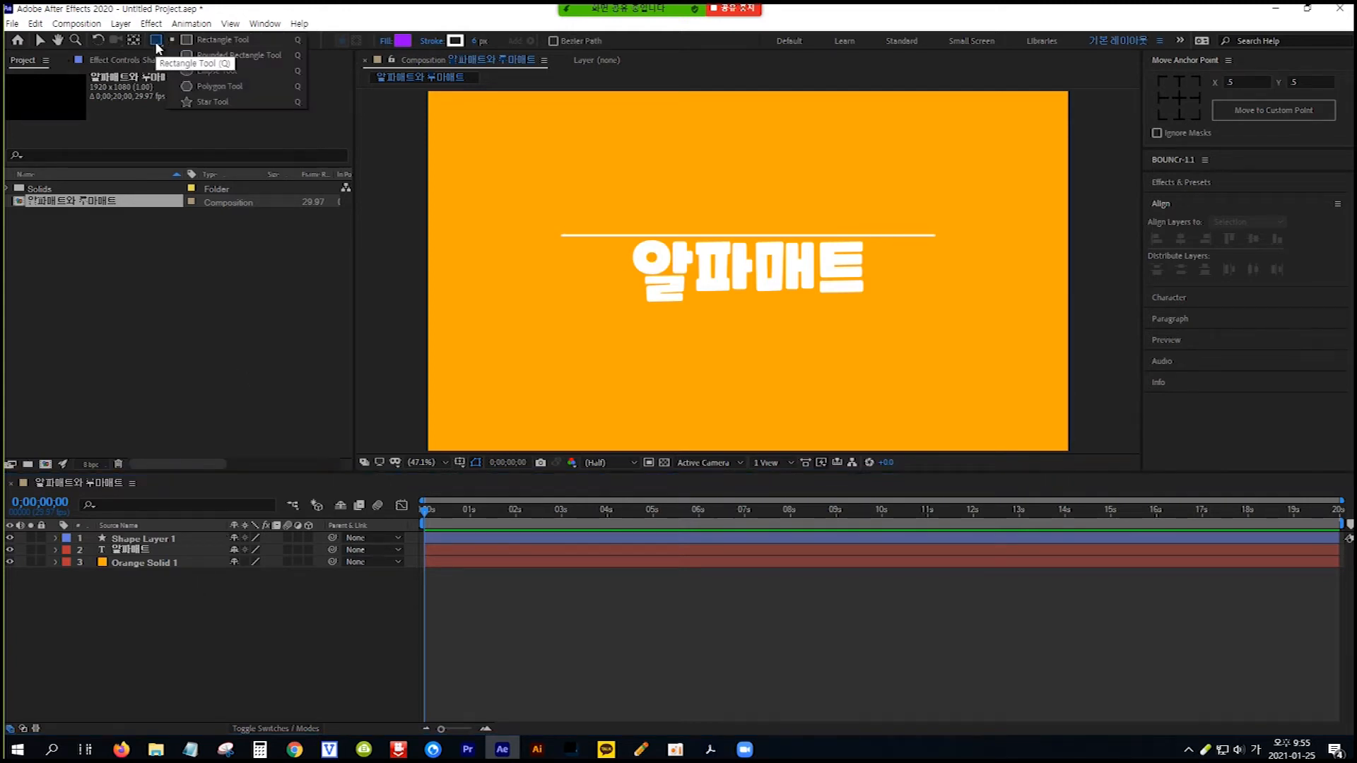
pyautogui.click(208, 41)
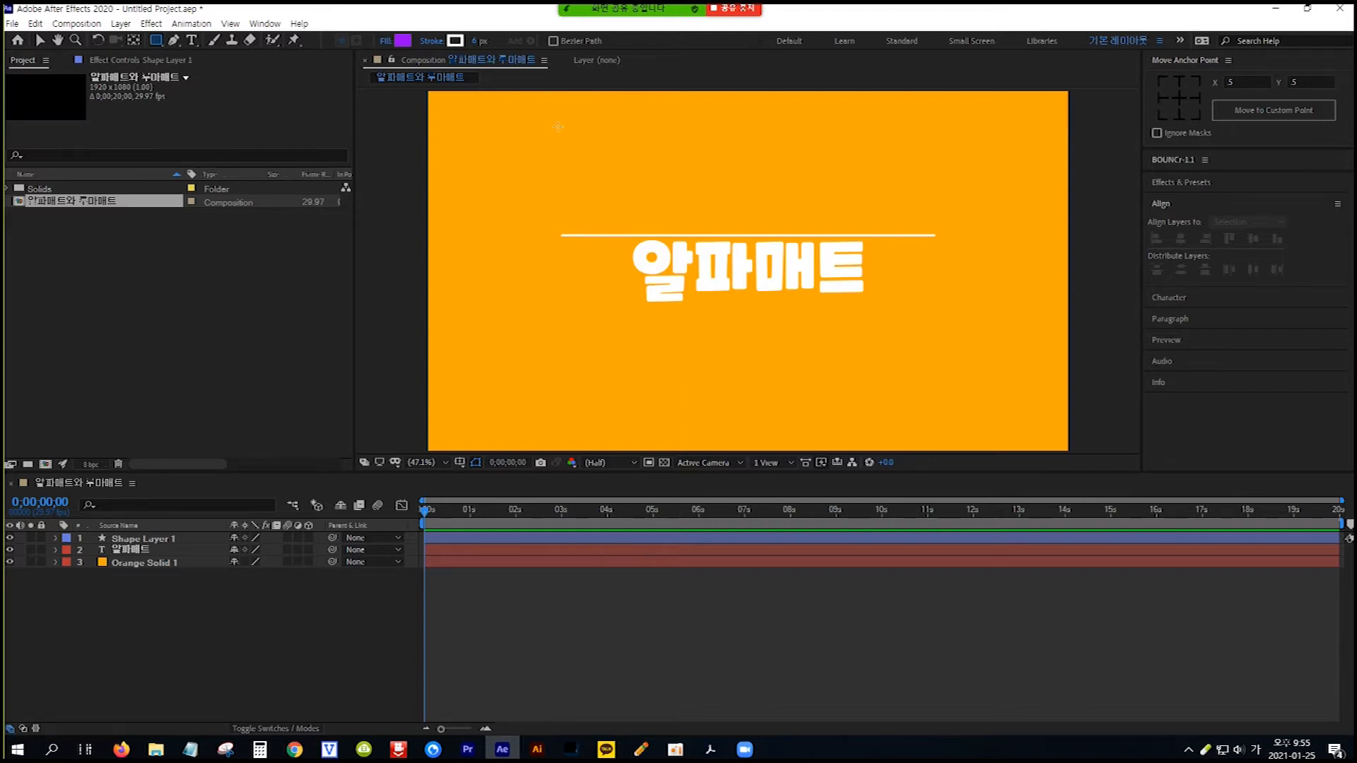
pyautogui.moveTo(558, 126)
pyautogui.mouseDown()
pyautogui.moveTo(603, 180)
pyautogui.moveTo(698, 212)
pyautogui.moveTo(938, 233)
pyautogui.mouseUp()
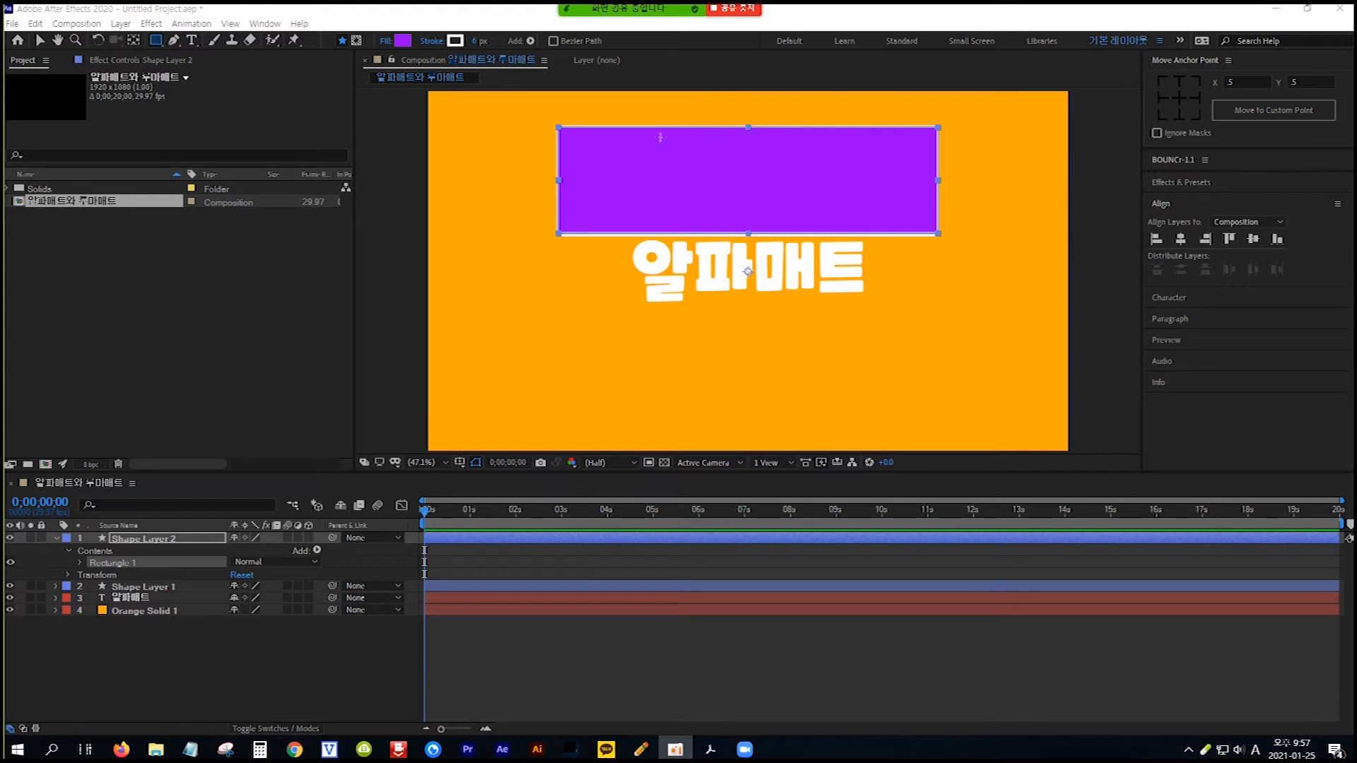
# Step: Set the purple rectangle's stroke to None and inspect where its lower edge meets the white line at 100% magnification
pyautogui.click(433, 41)
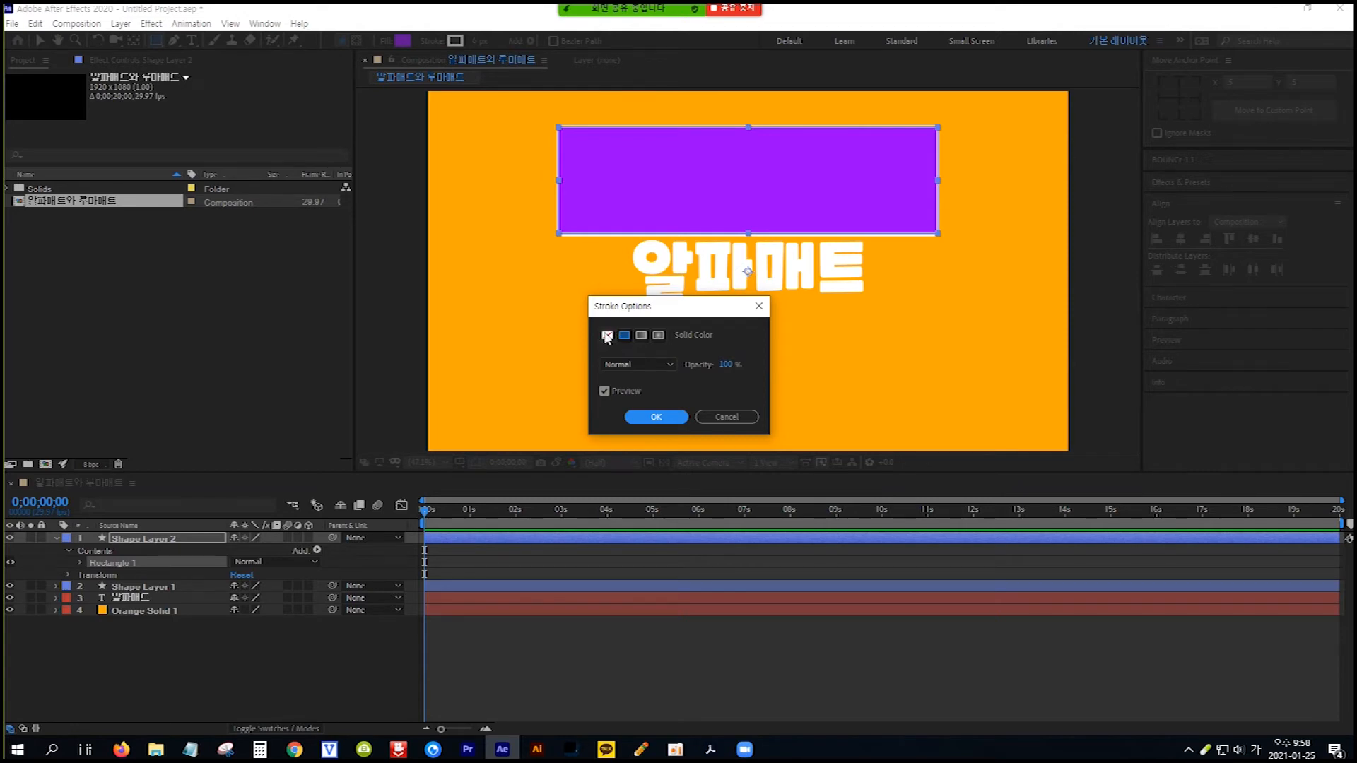
pyautogui.click(607, 338)
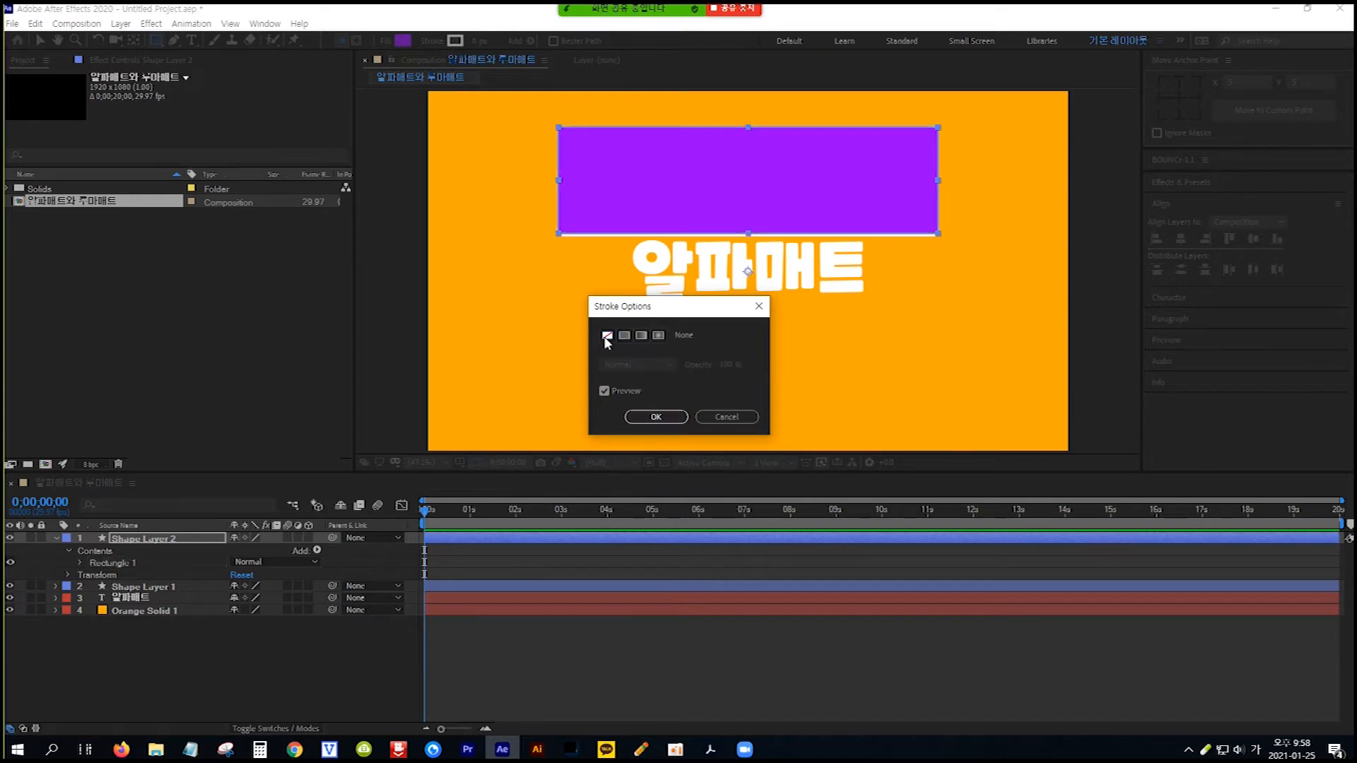
pyautogui.click(657, 417)
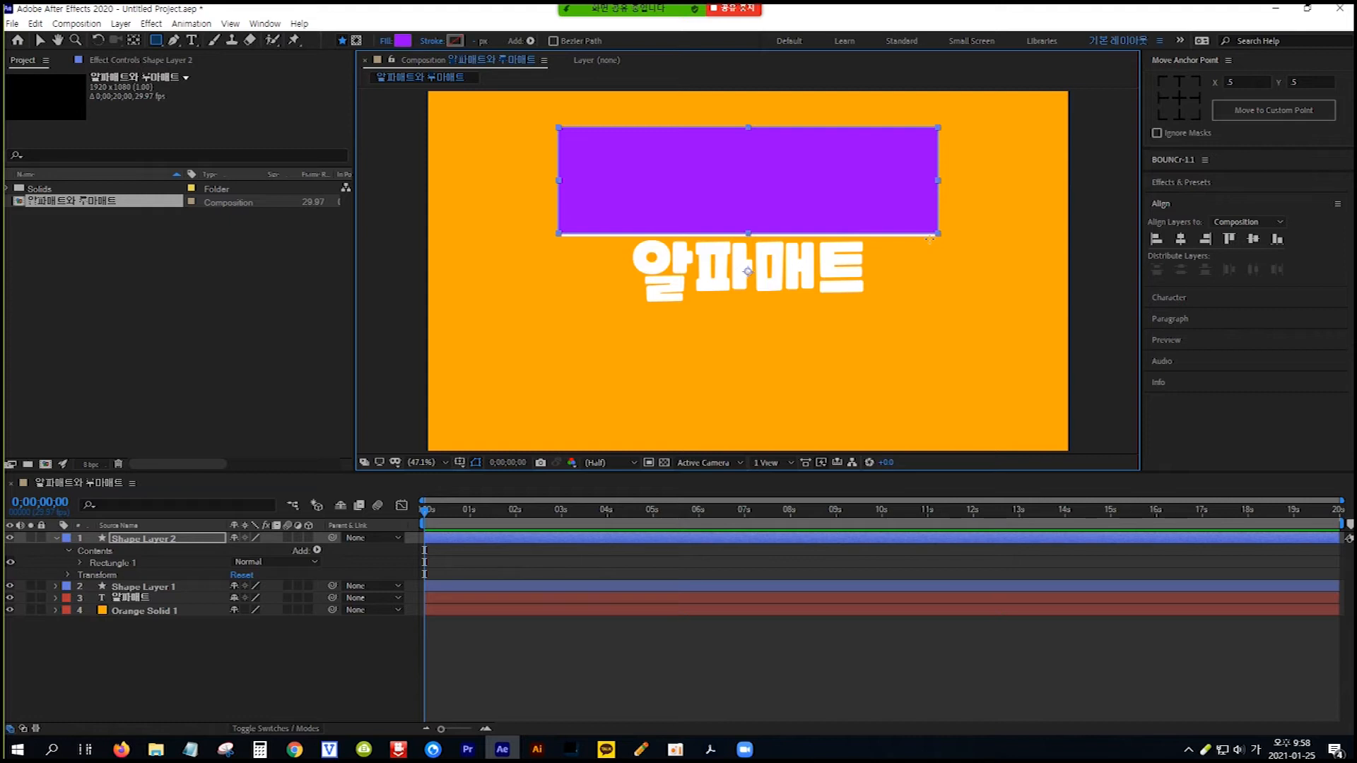
pyautogui.click(428, 461)
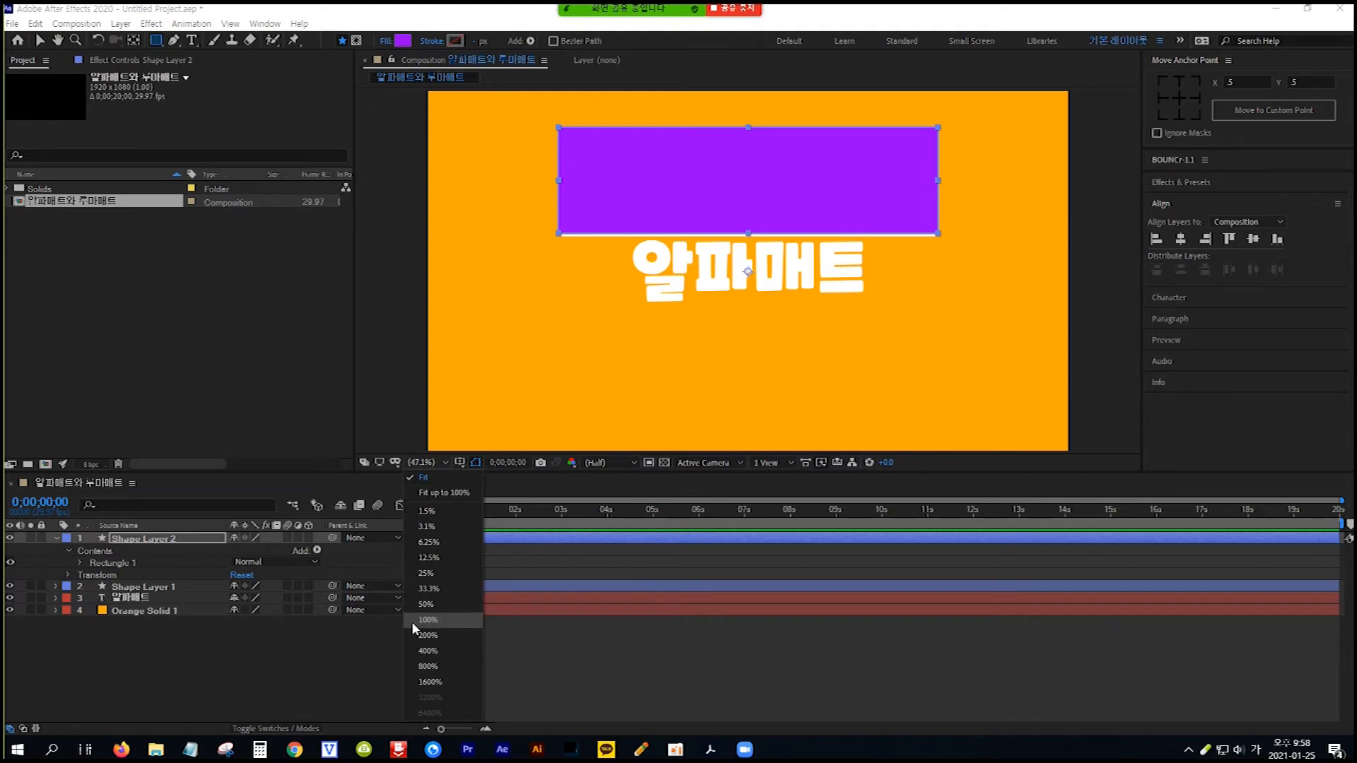
pyautogui.click(453, 618)
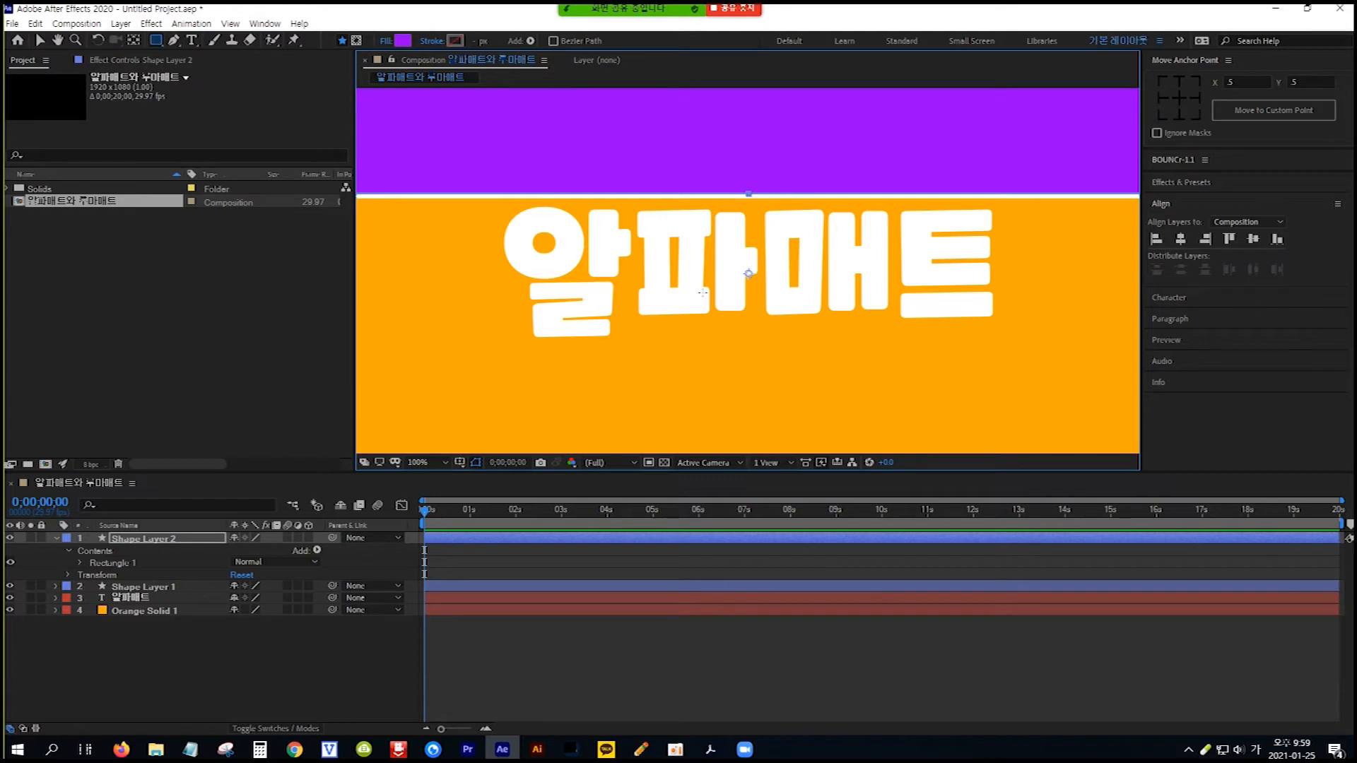
pyautogui.click(418, 463)
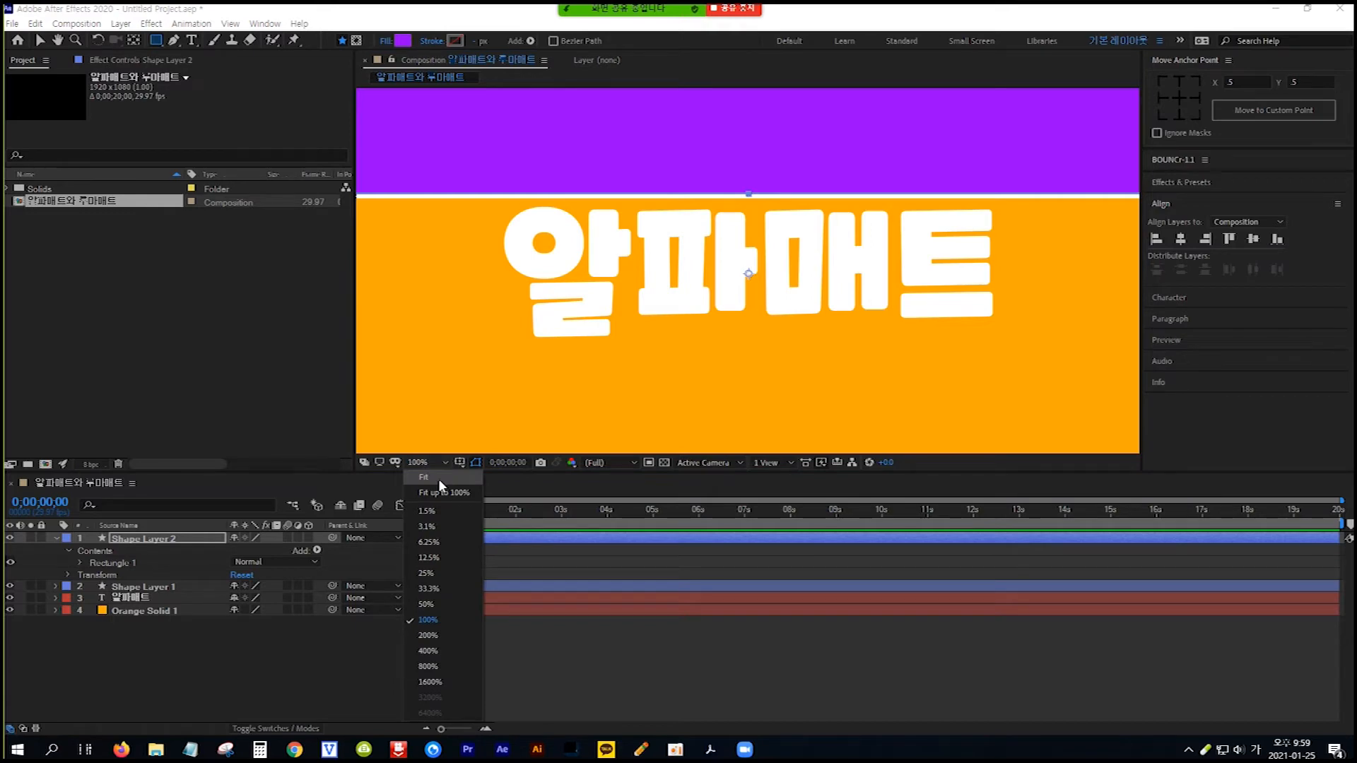
pyautogui.click(438, 478)
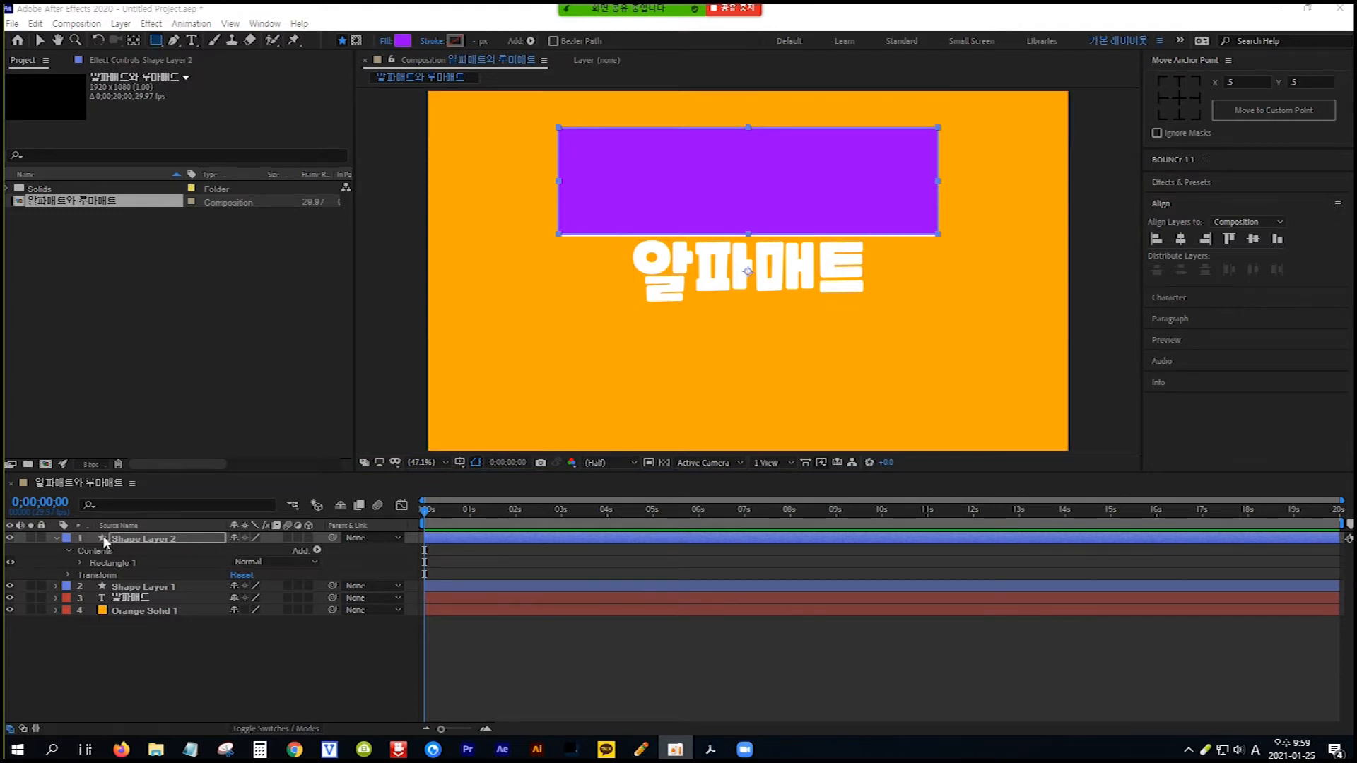
# Step: Collapse Shape Layer 2 and move it below Shape Layer 1, directly above the text layer
pyautogui.click(57, 537)
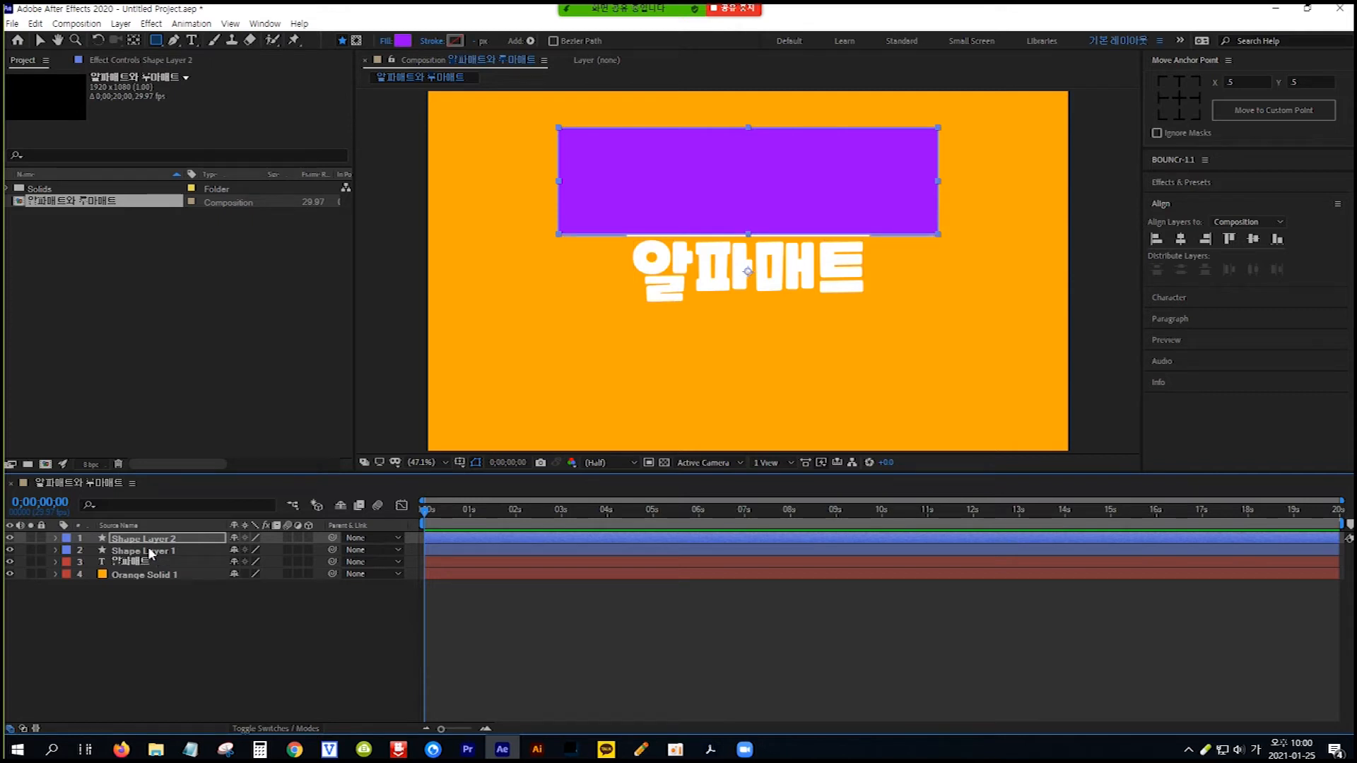
pyautogui.click(186, 542)
pyautogui.moveTo(186, 541); pyautogui.dragTo(185, 559)
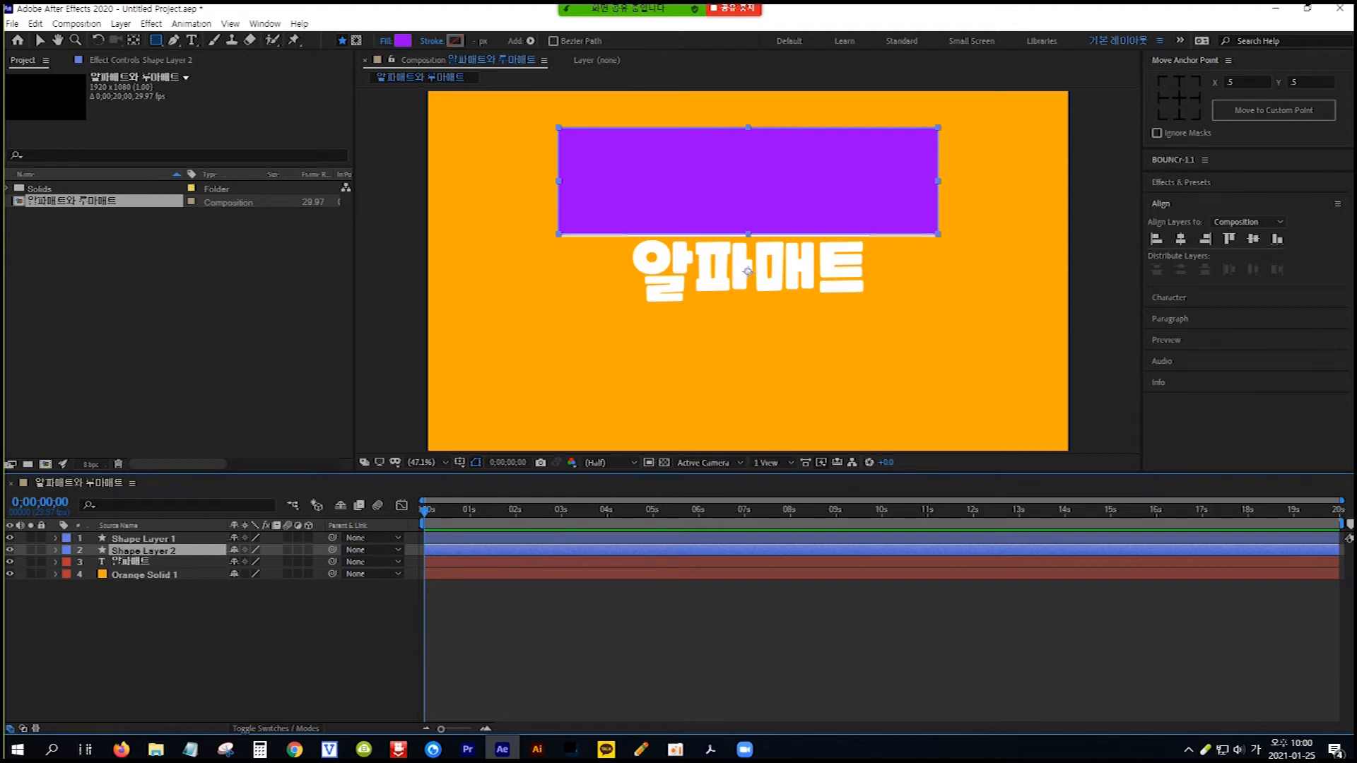
pyautogui.click(676, 749)
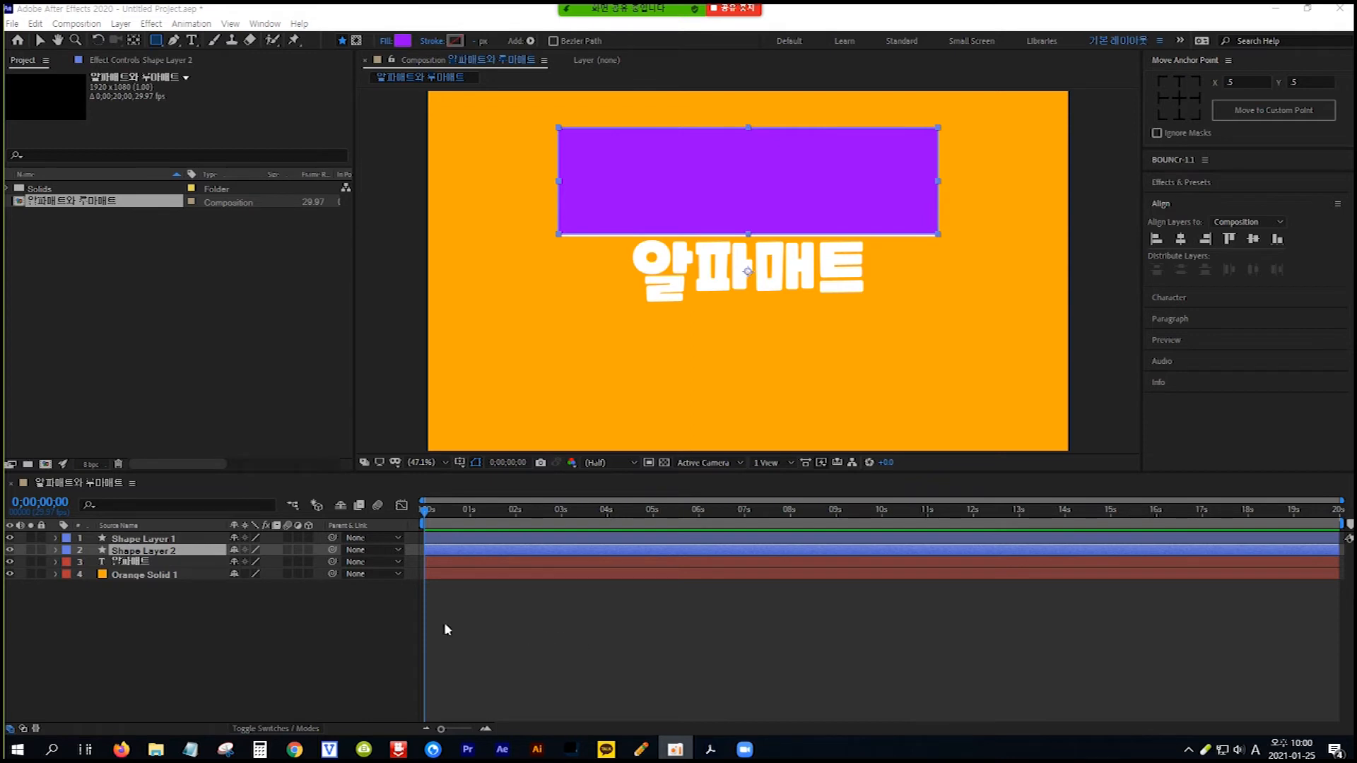
# Step: Show the track matte options and set the text layer's track matte to Alpha Matte "Shape Layer 2"
pyautogui.click(151, 562)
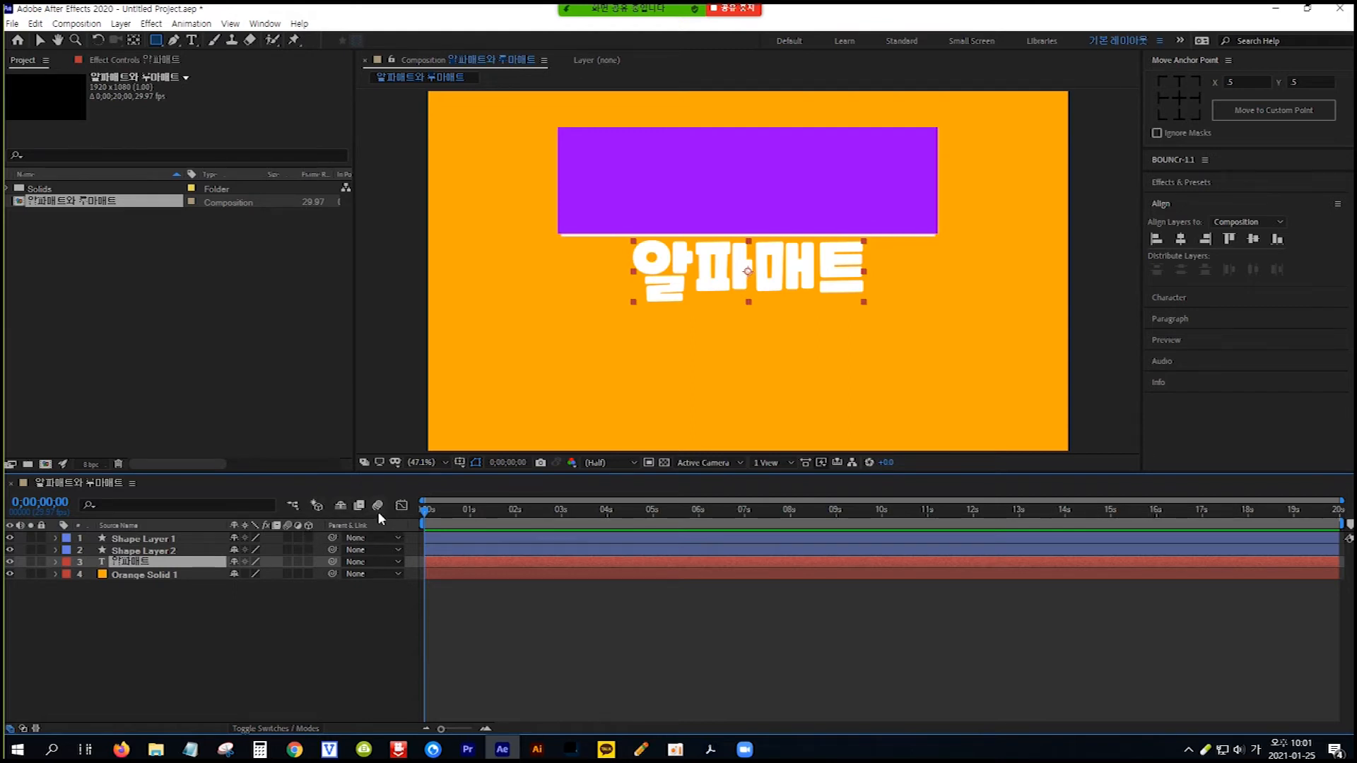
pyautogui.click(386, 600)
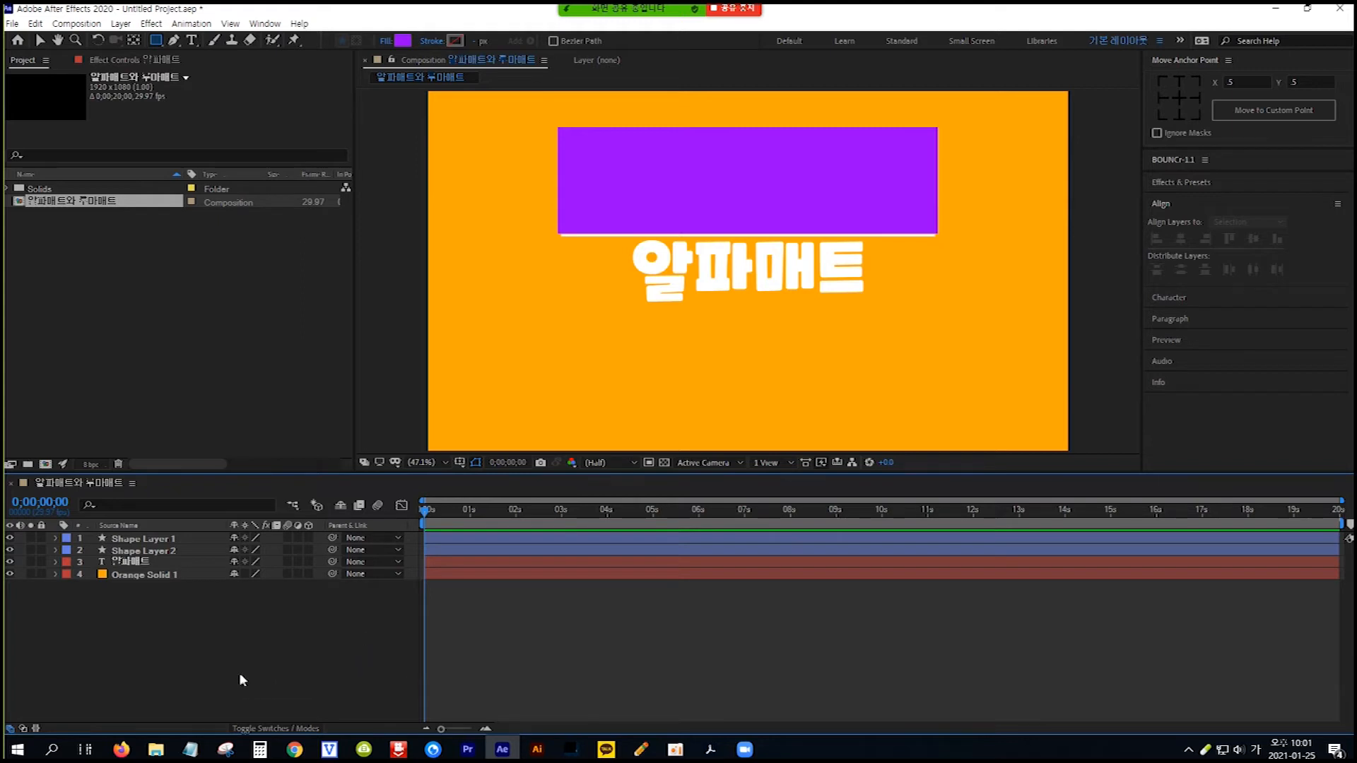
pyautogui.click(261, 729)
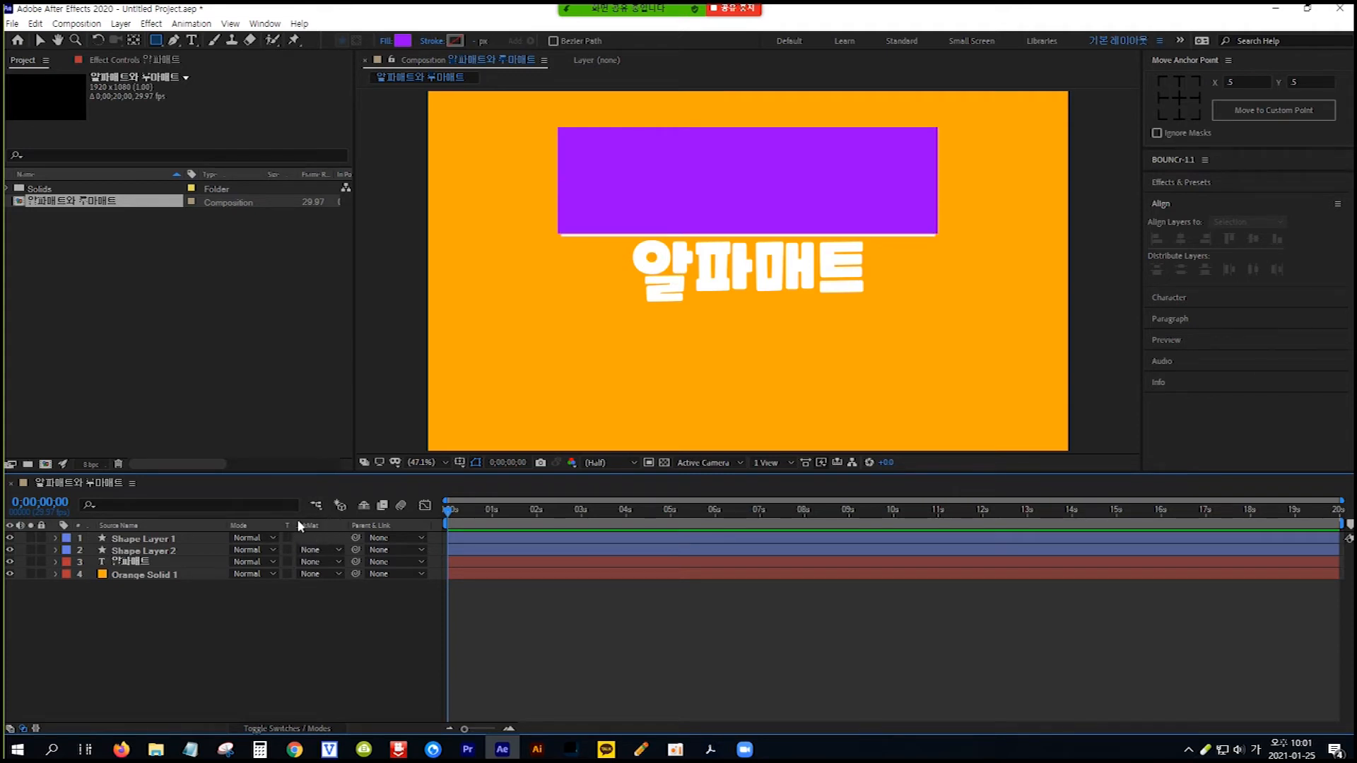
pyautogui.click(145, 563)
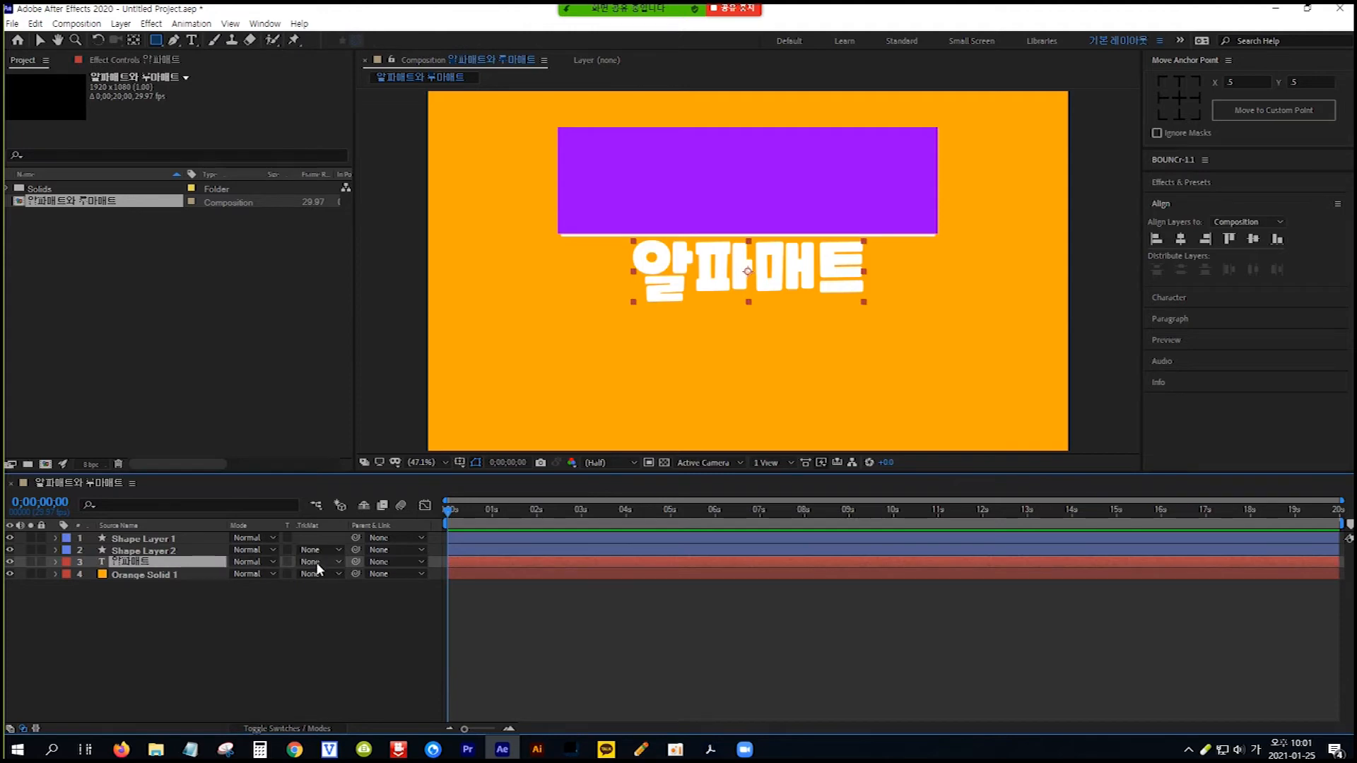
pyautogui.click(340, 562)
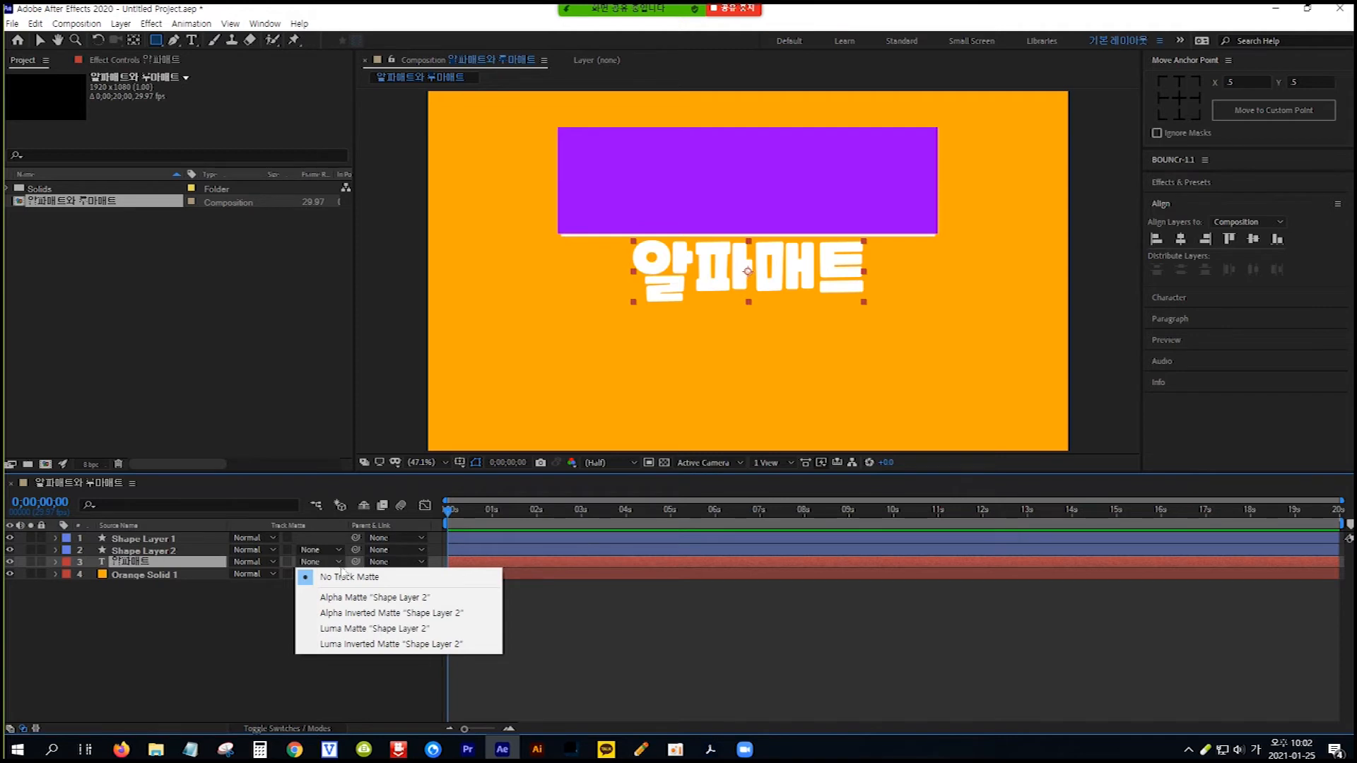
pyautogui.click(388, 599)
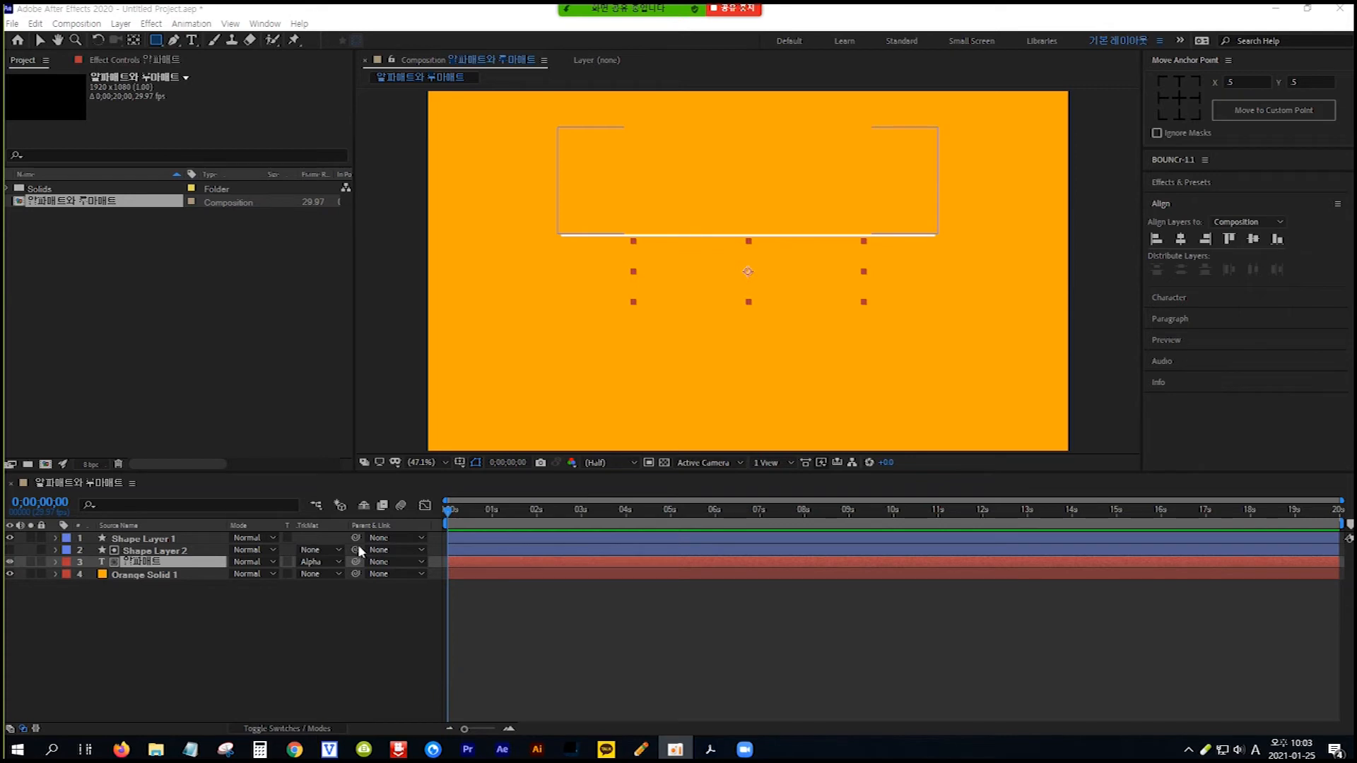
# Step: Parent Shape Layer 2 to Shape Layer 1 and reveal Shape Layer 1's Position property
pyautogui.moveTo(356, 549); pyautogui.dragTo(133, 542)
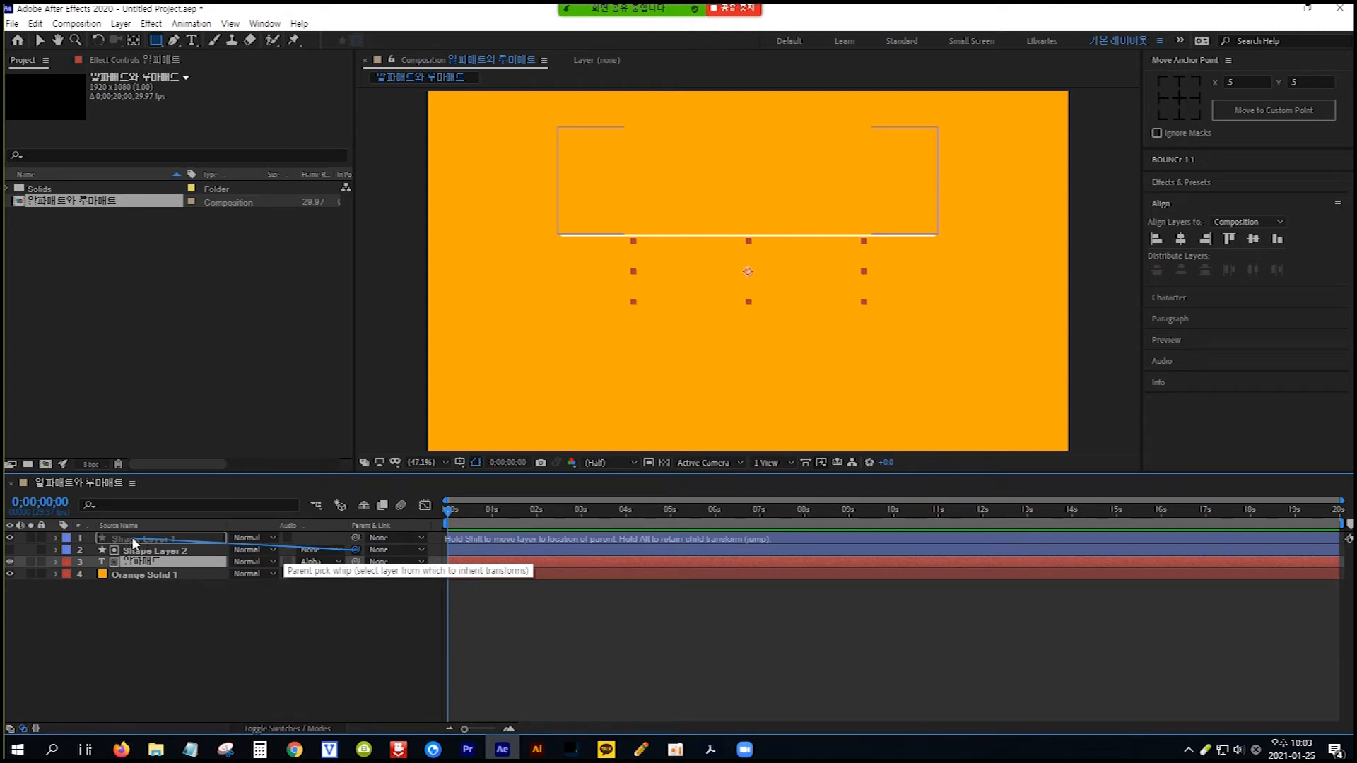
pyautogui.moveTo(133, 542); pyautogui.dragTo(134, 543)
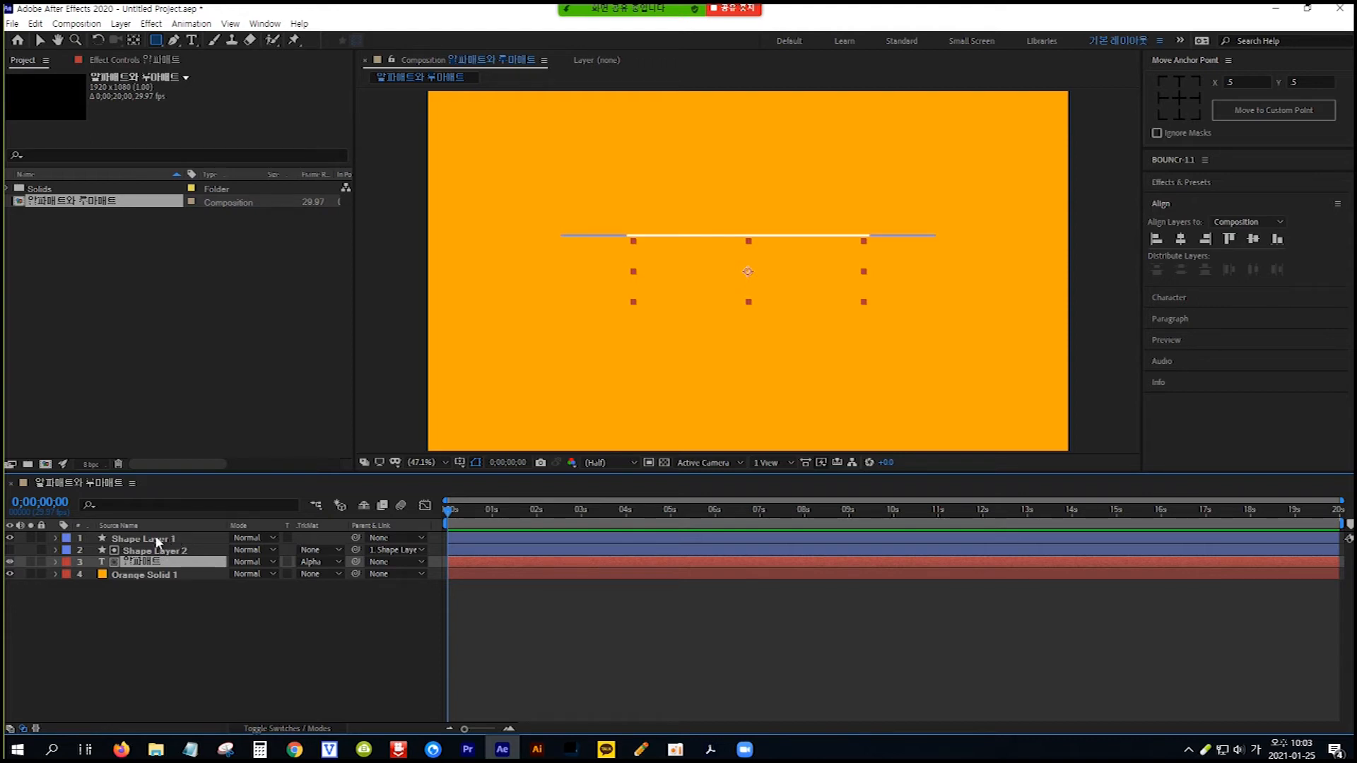
pyautogui.click(156, 541)
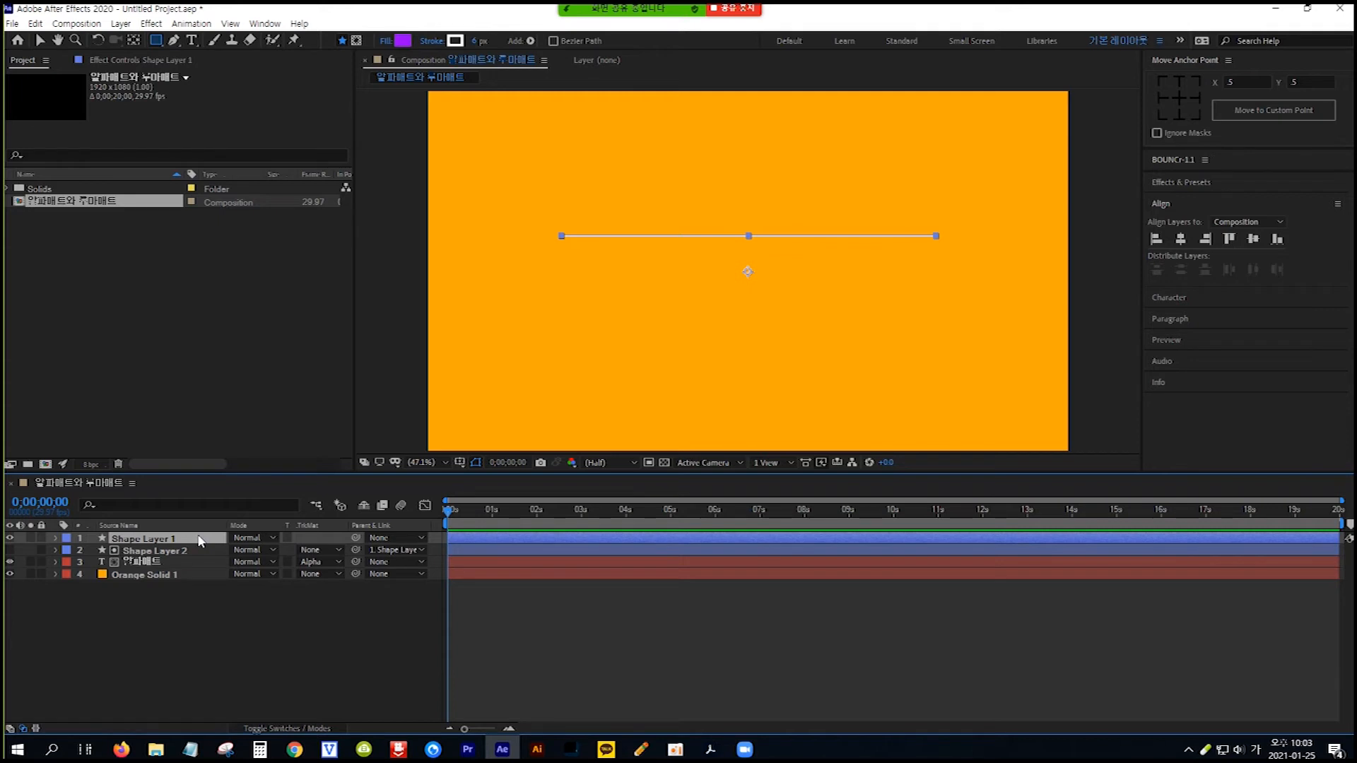
pyautogui.press('Hangul')
pyautogui.press('p')
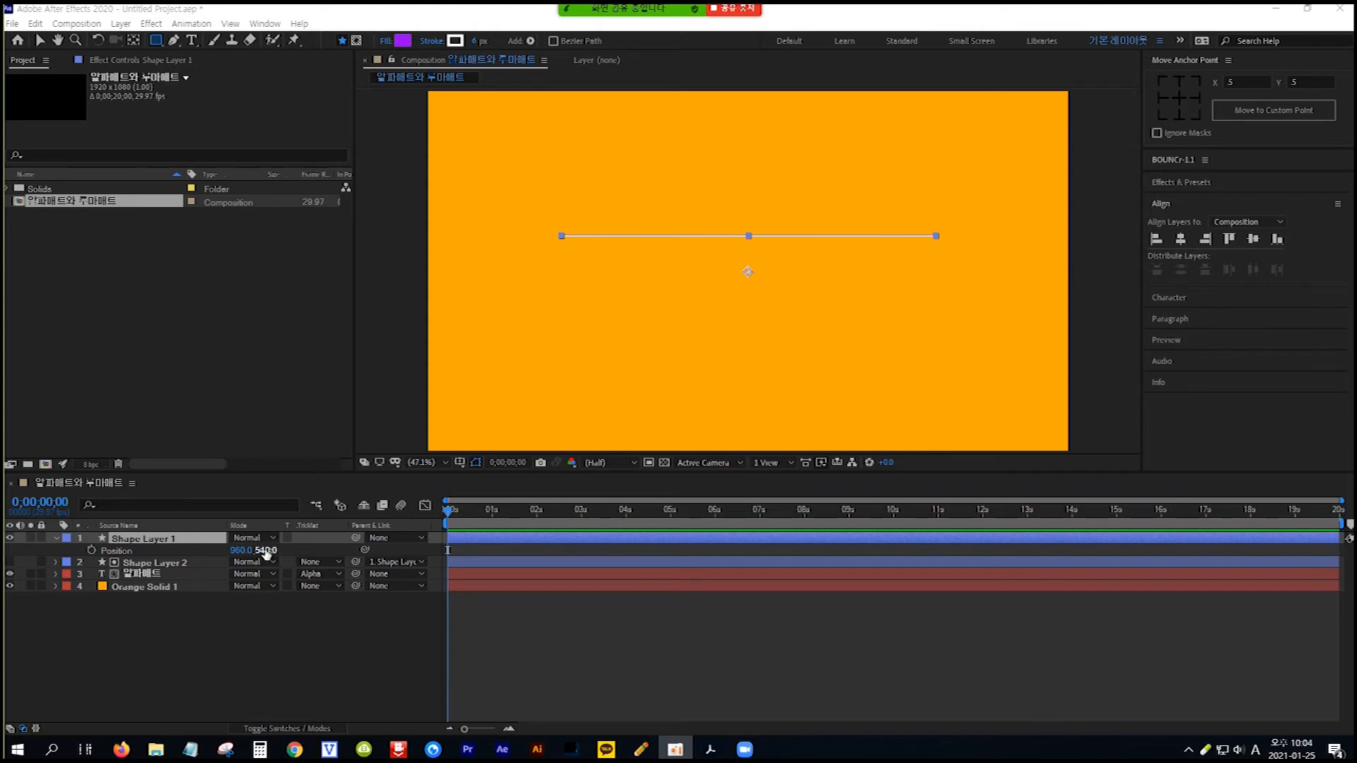
# Step: Try moving Shape Layer 1 down to a Y position of 968, and undo the move
pyautogui.moveTo(270, 552); pyautogui.dragTo(537, 584)
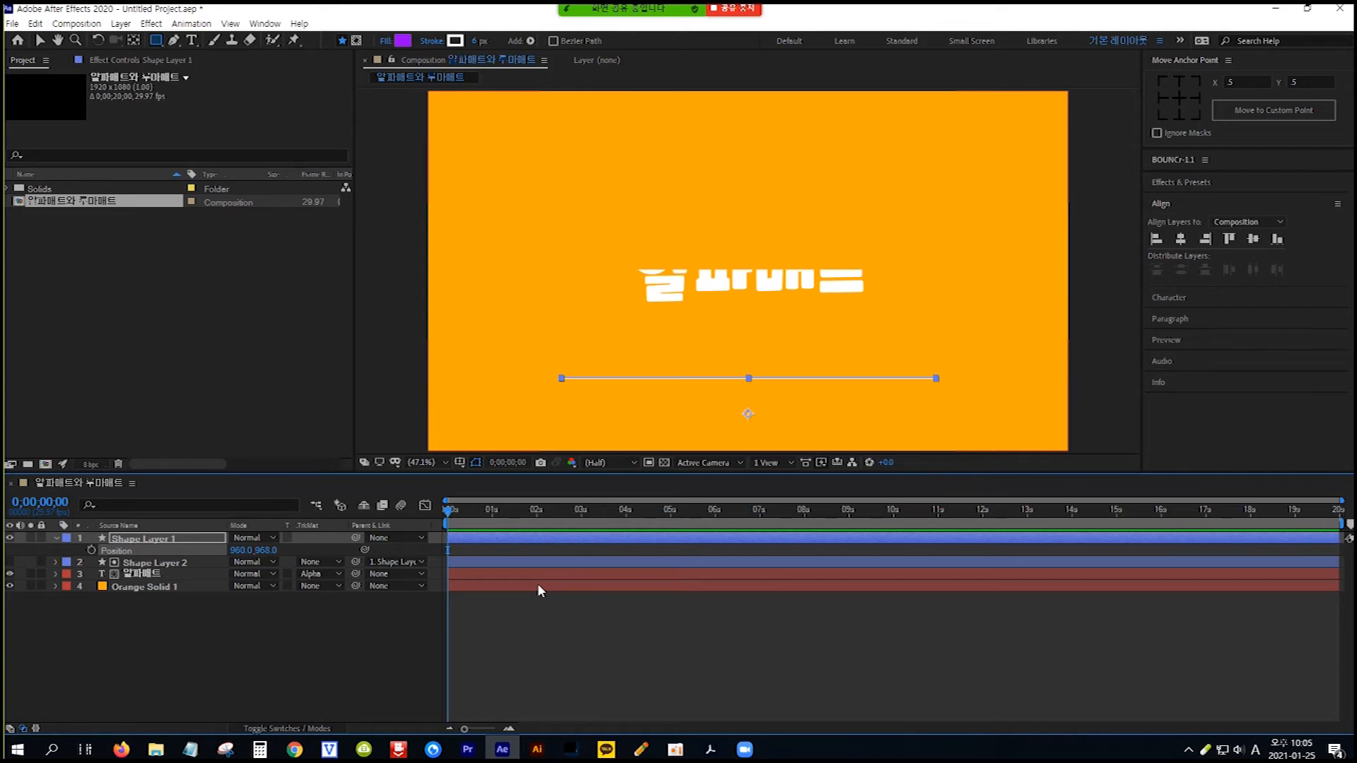
pyautogui.hotkey('ctrl', 'Home')
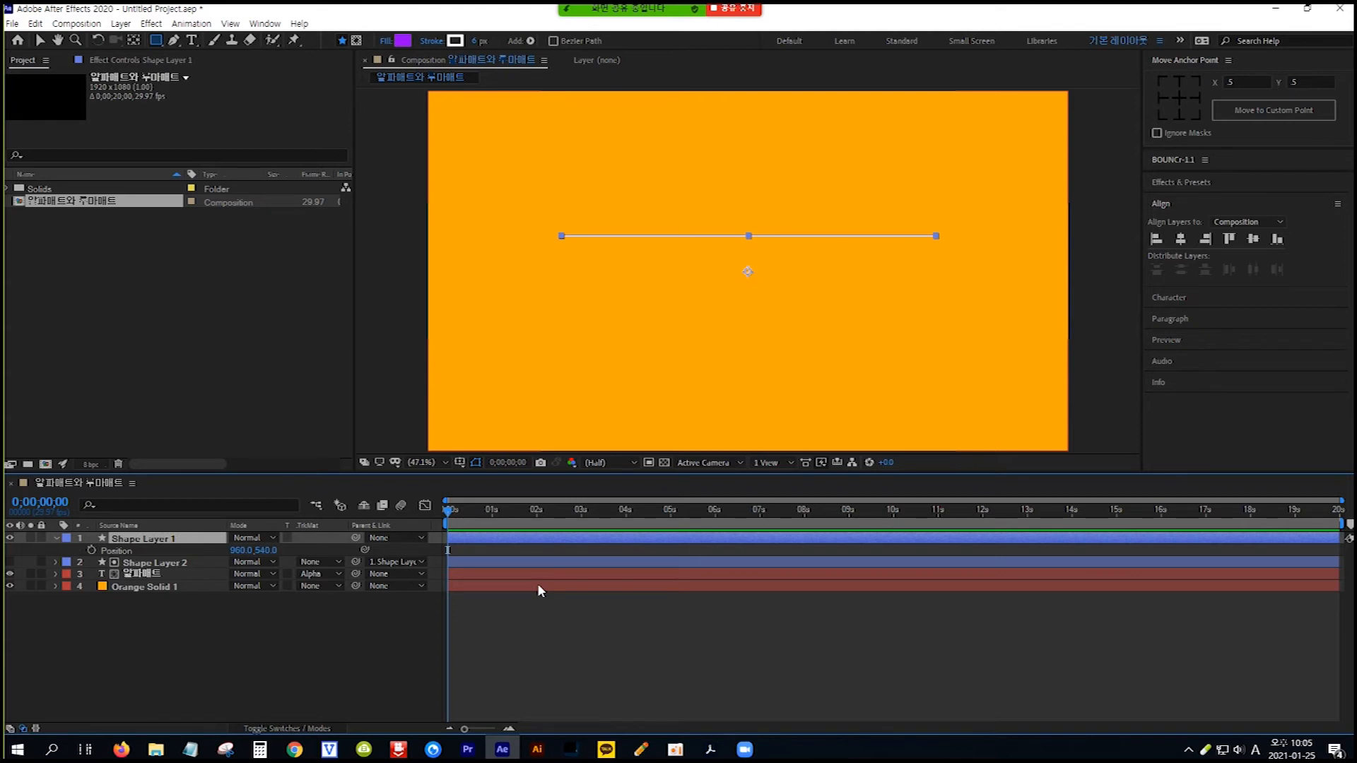
# Step: Keyframe Shape Layer 1's Position at 0 seconds and at 1 second, with Y at 807 for the second keyframe
pyautogui.click(92, 551)
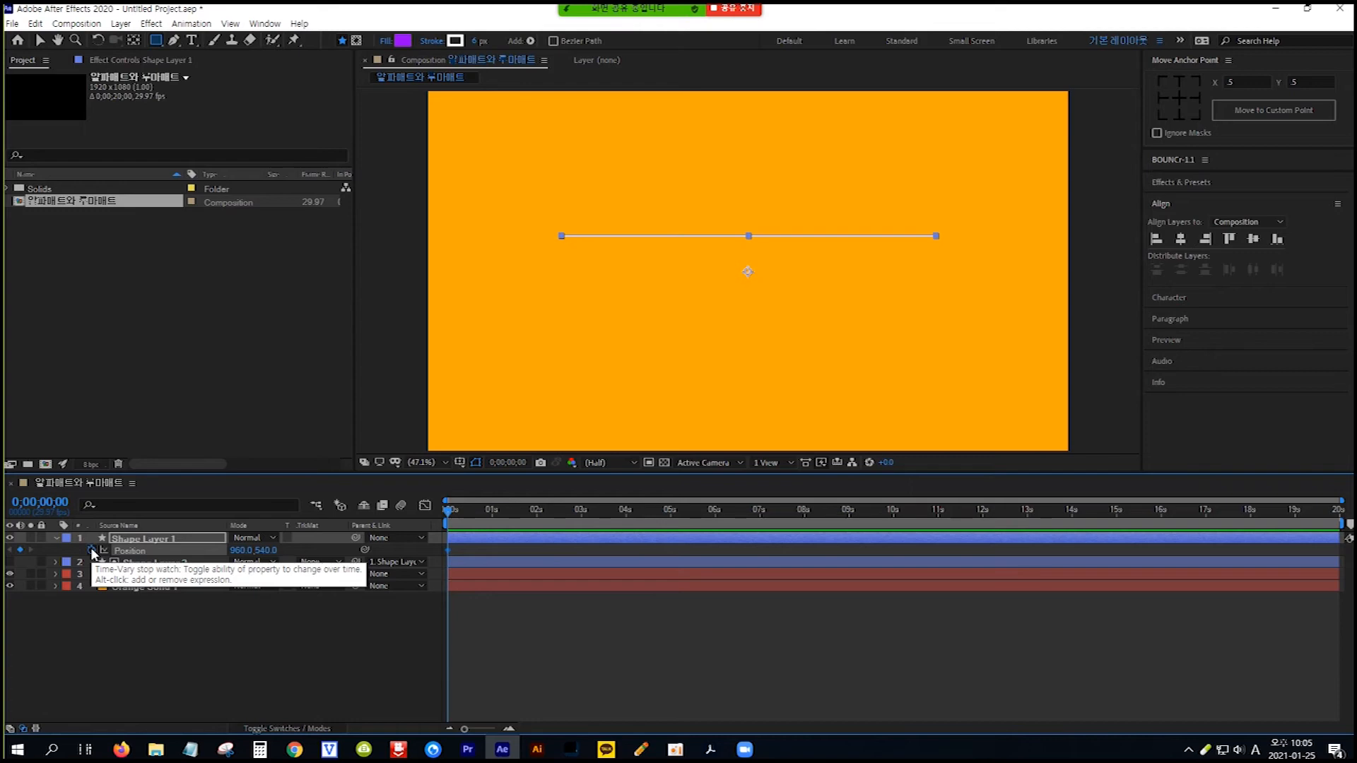
pyautogui.click(51, 502)
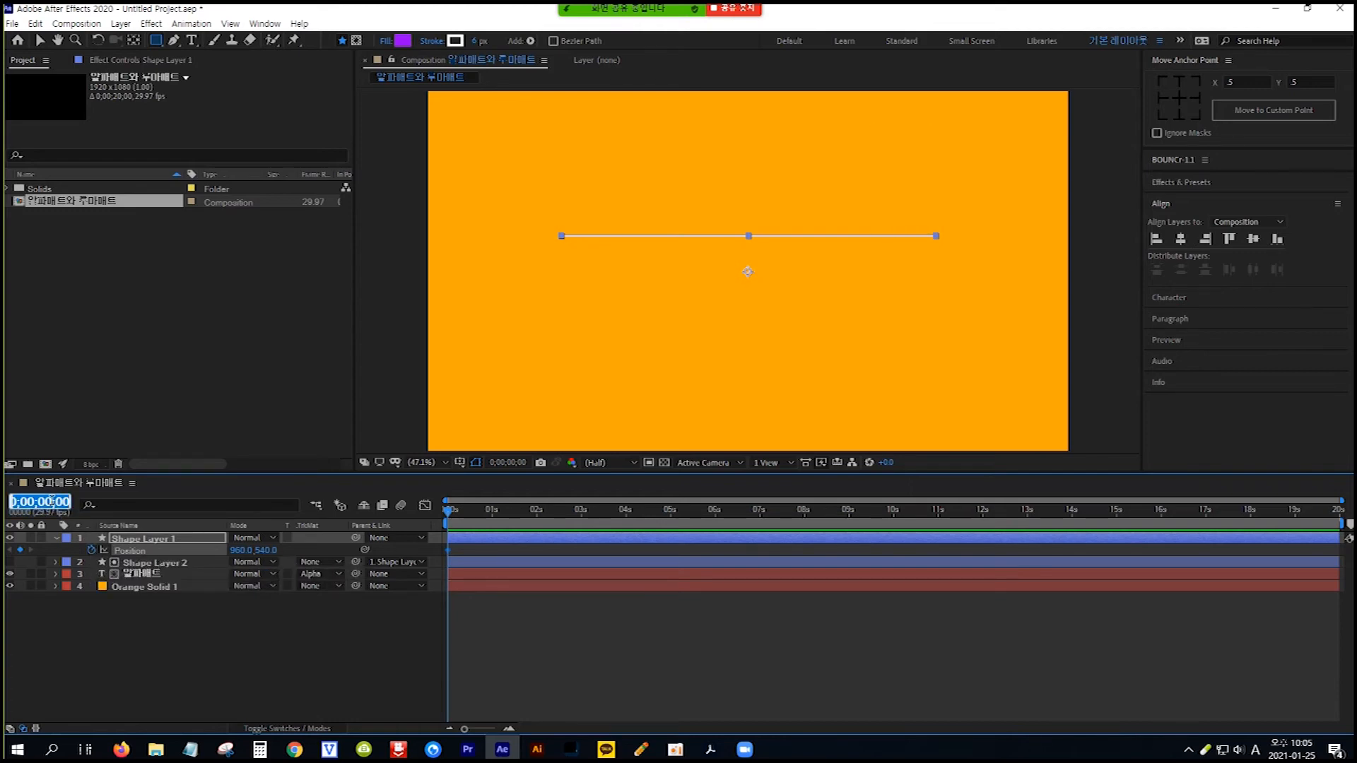
pyautogui.write('100')
pyautogui.press('Return')
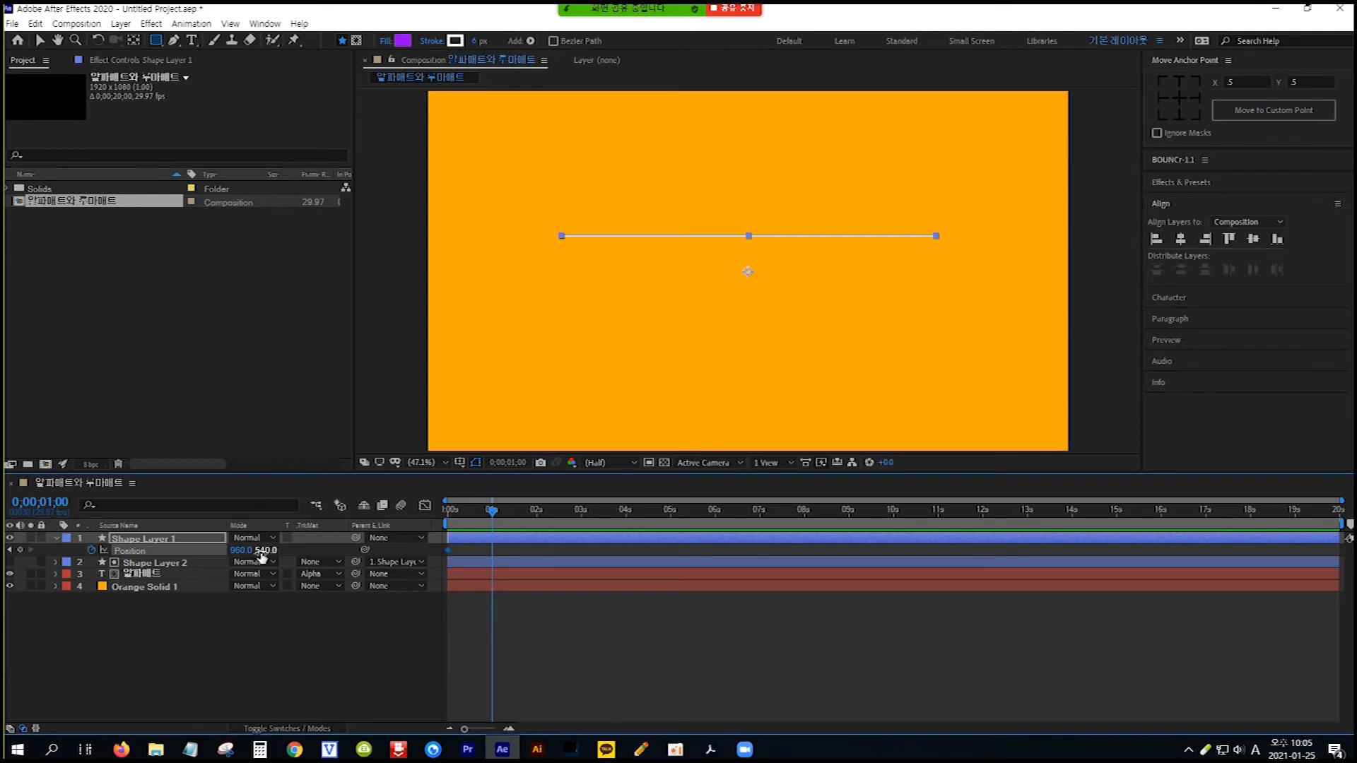
pyautogui.moveTo(264, 553); pyautogui.dragTo(431, 570)
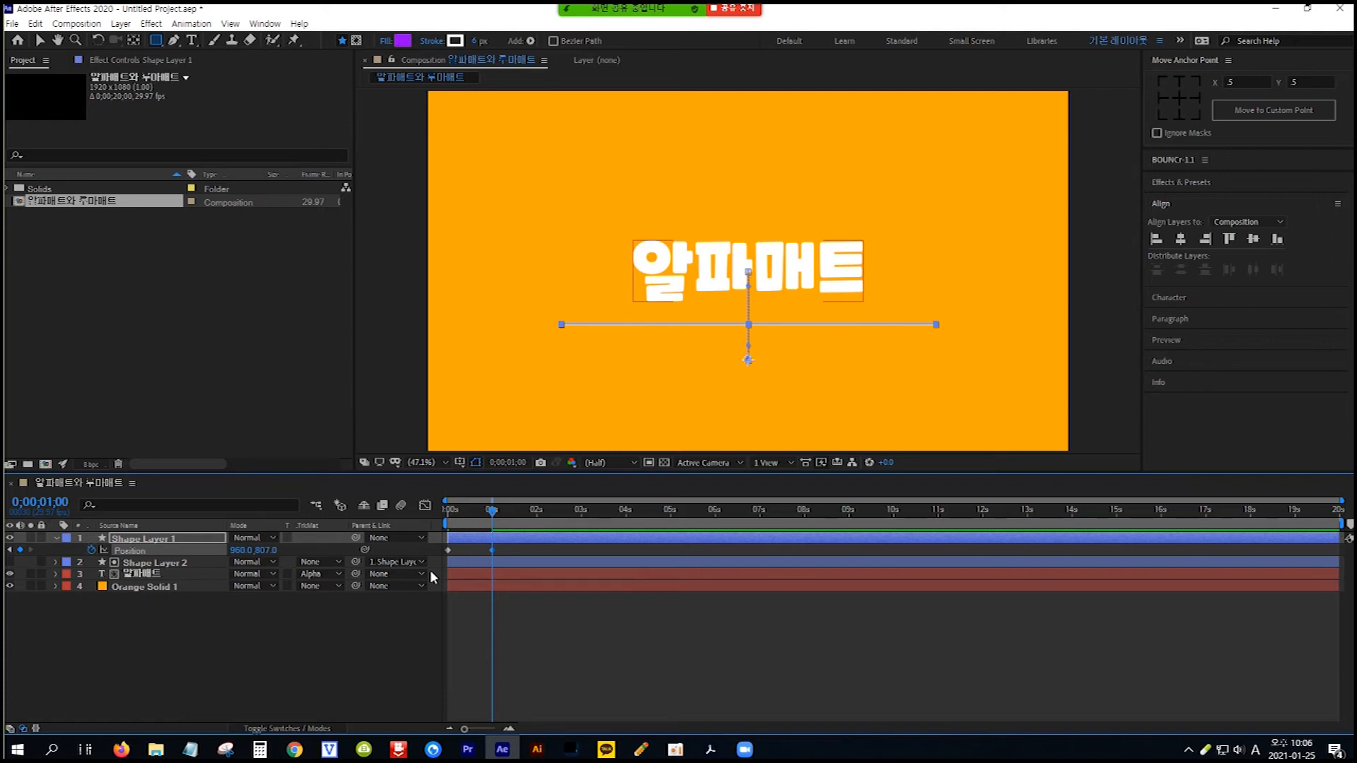
# Step: Preview the line moving down and revealing the text from the start of the composition
pyautogui.press('space')
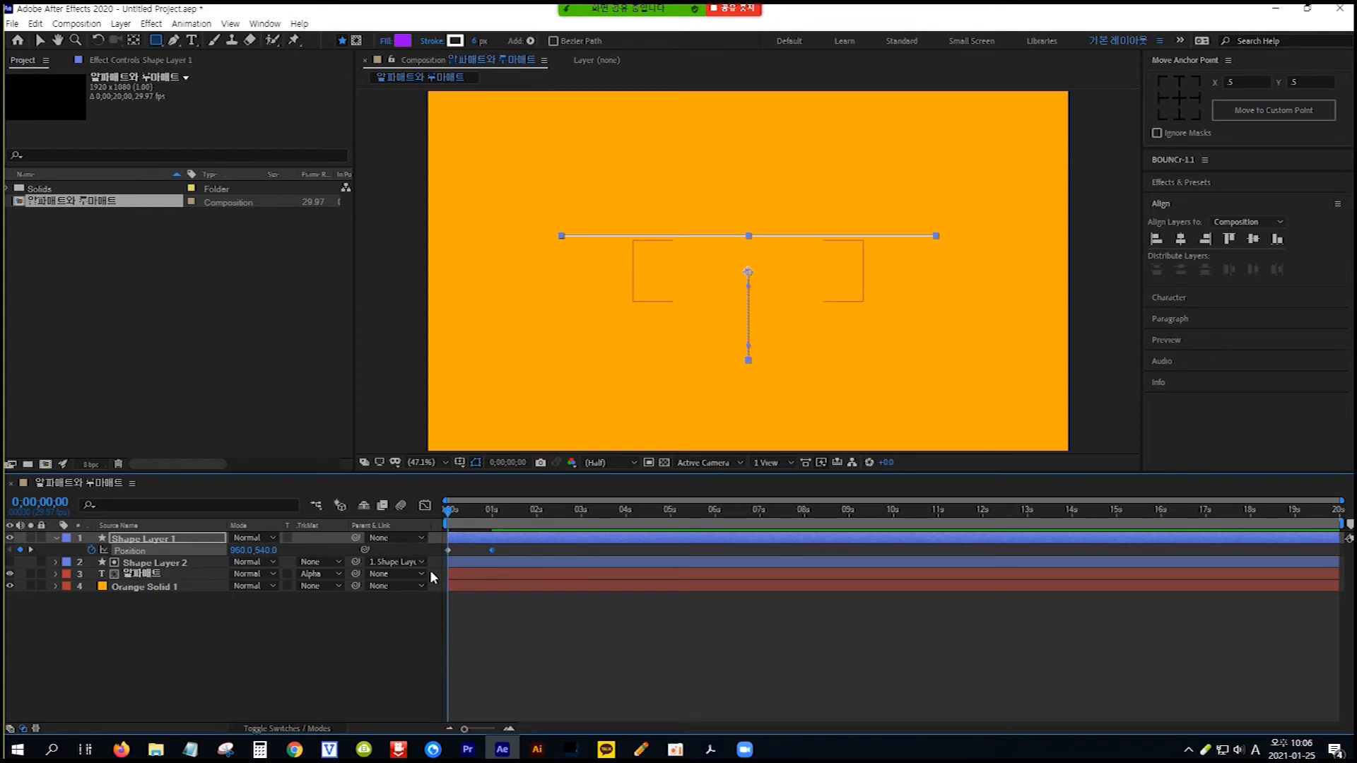
pyautogui.press('space')
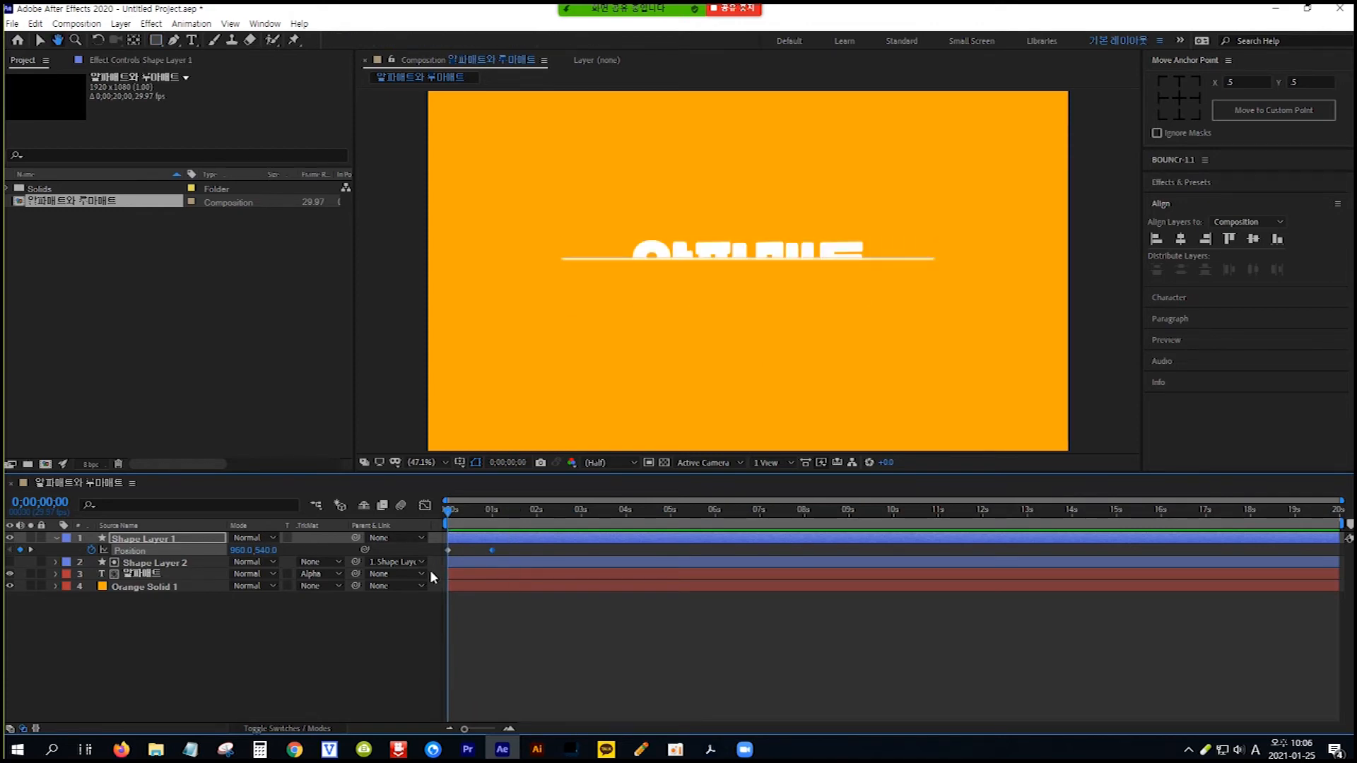
pyautogui.press('q')
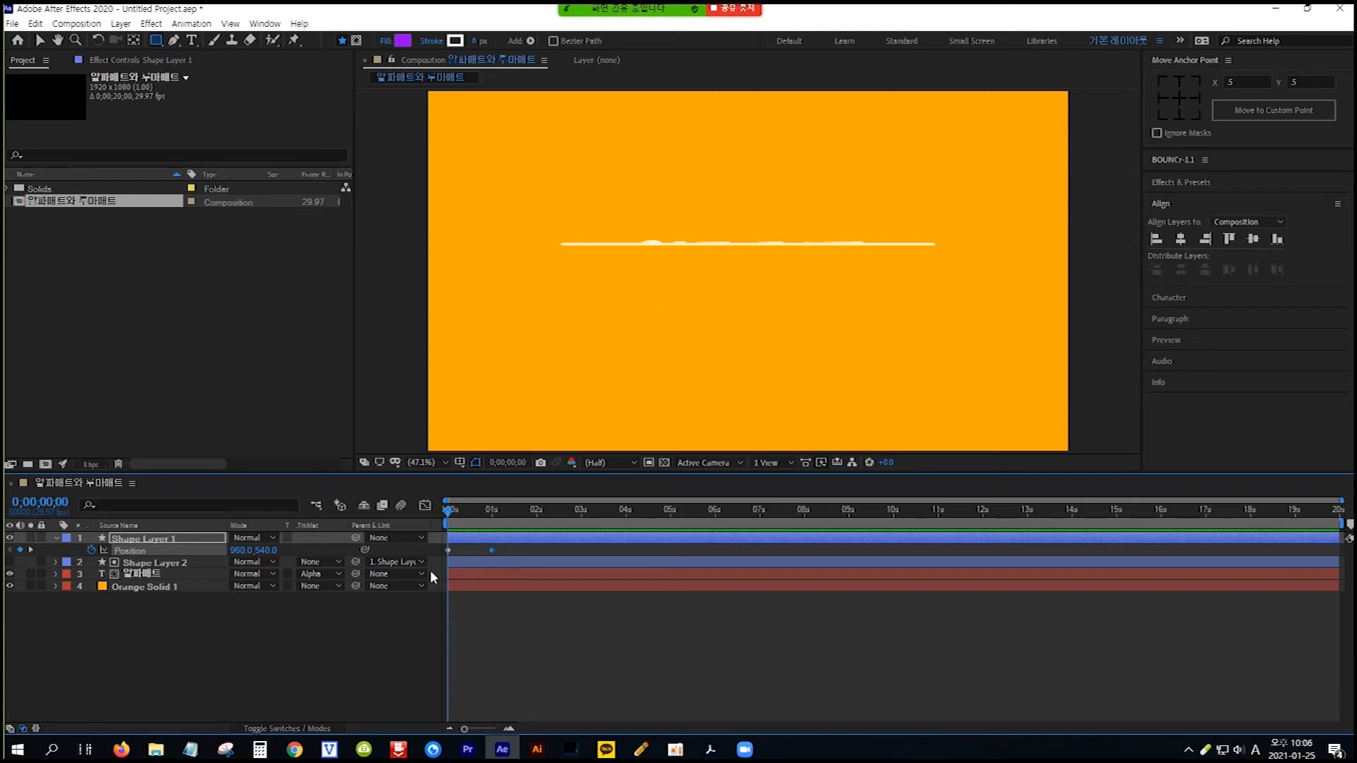
pyautogui.press('space')
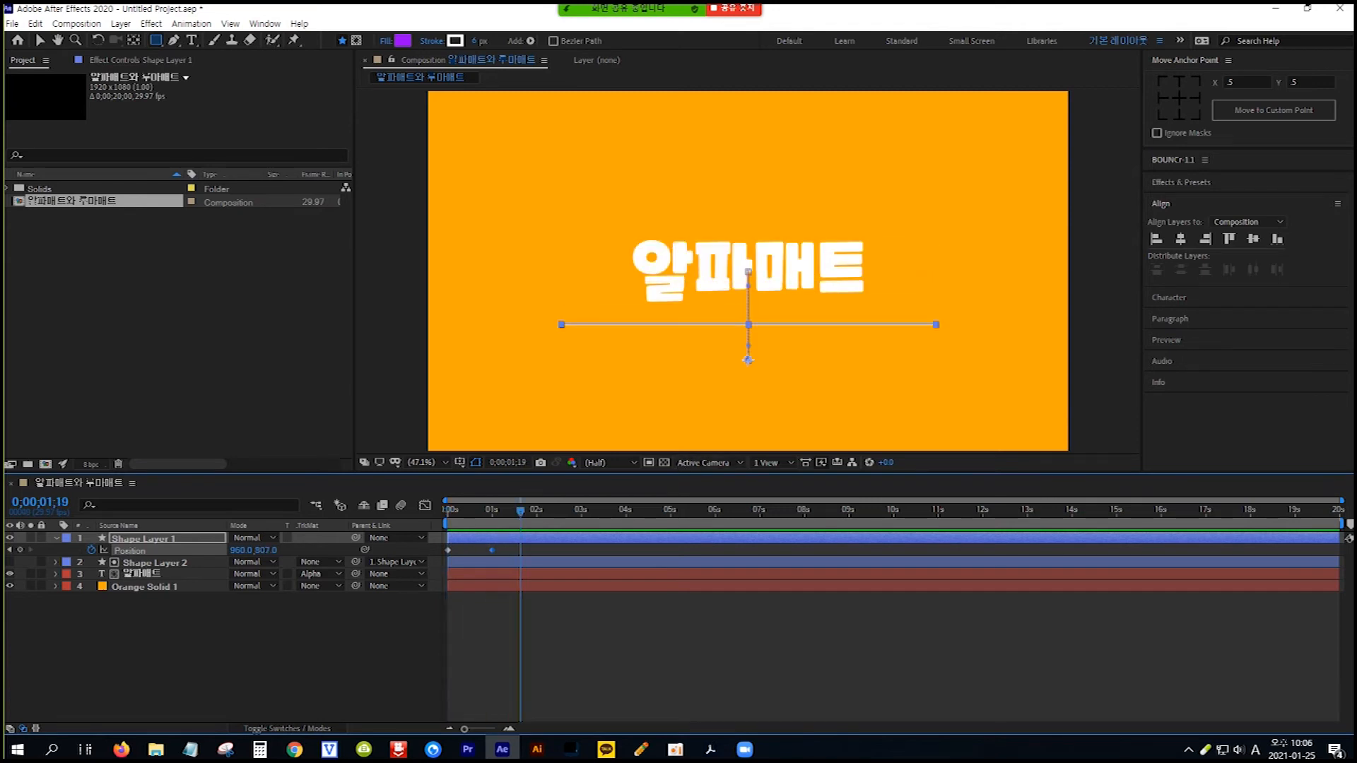
pyautogui.hotkey('alt', 'Tab')
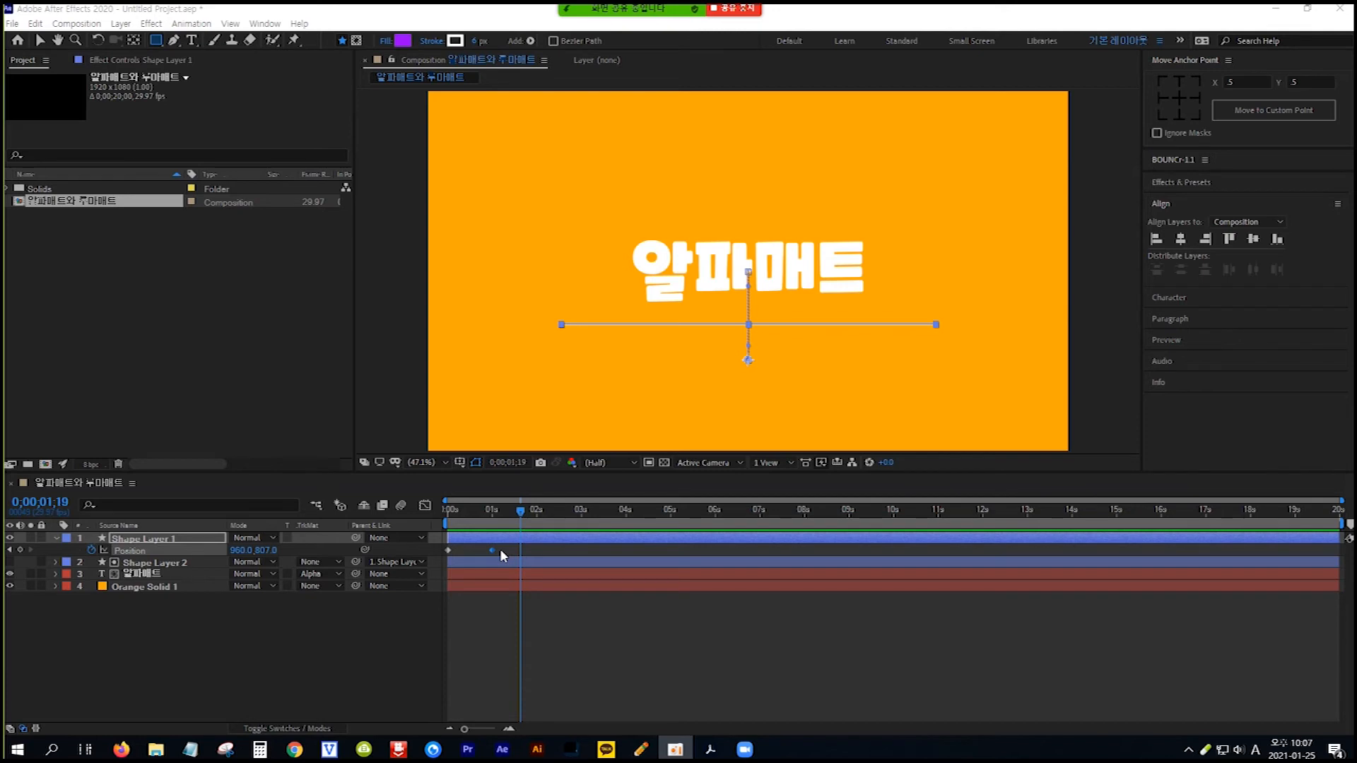
# Step: Copy Shape Layer 1's two Position keyframes and paste them at 2 seconds and again at 4 seconds
pyautogui.click(157, 551)
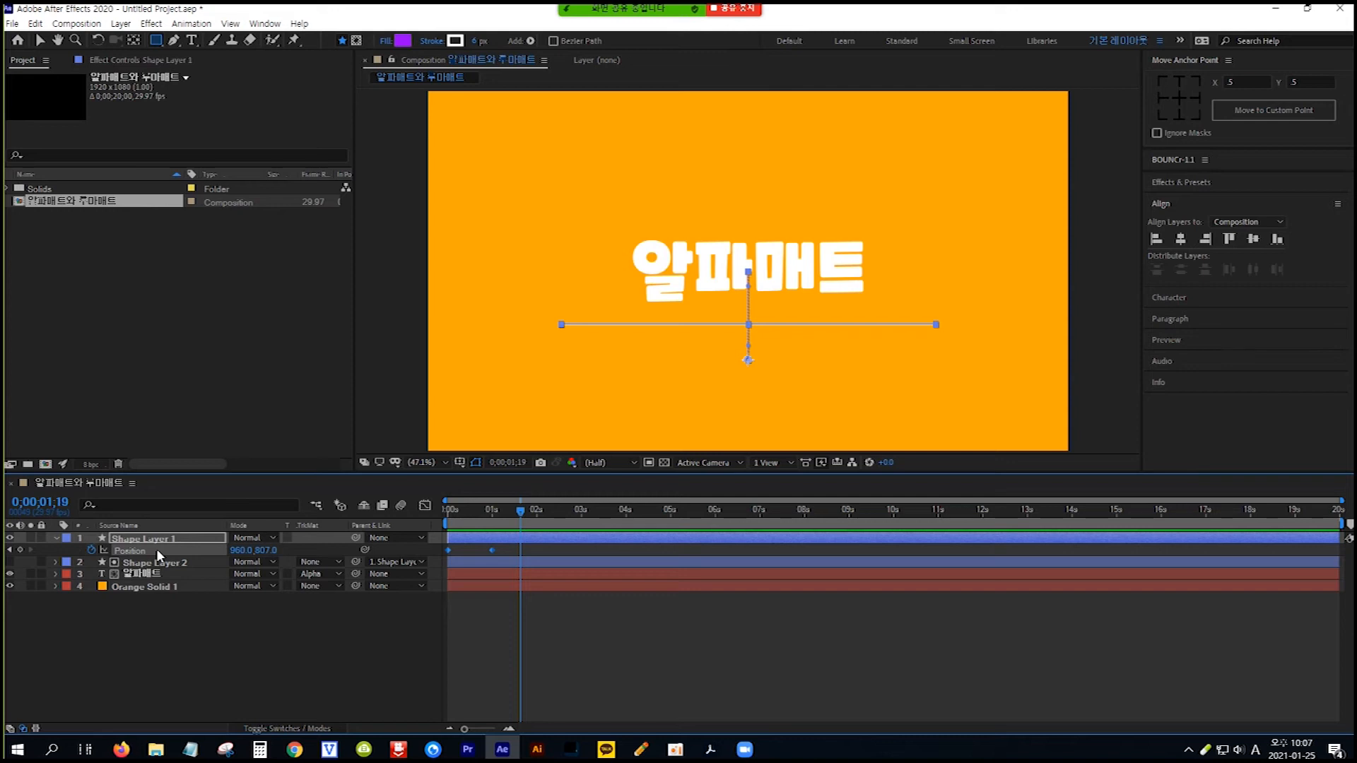
pyautogui.click(54, 501)
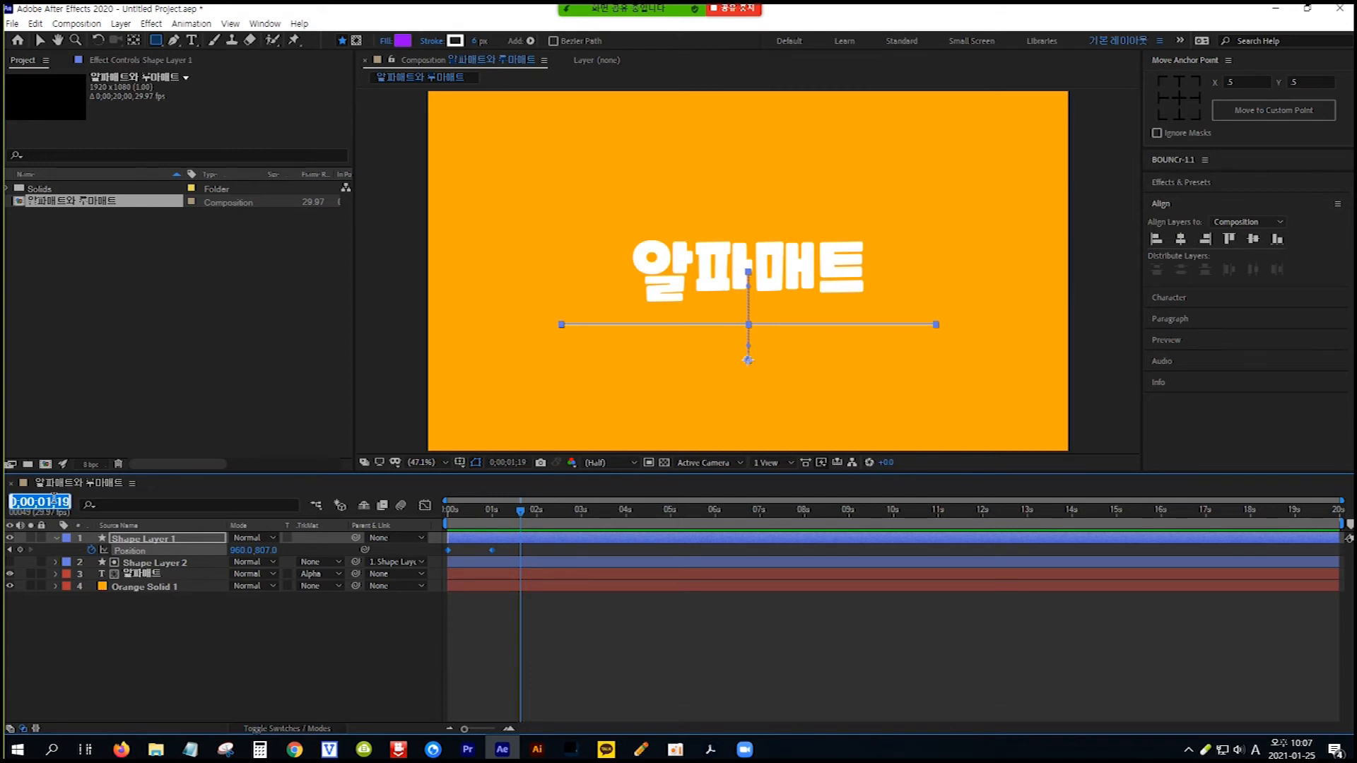
pyautogui.write('200')
pyautogui.press('Return')
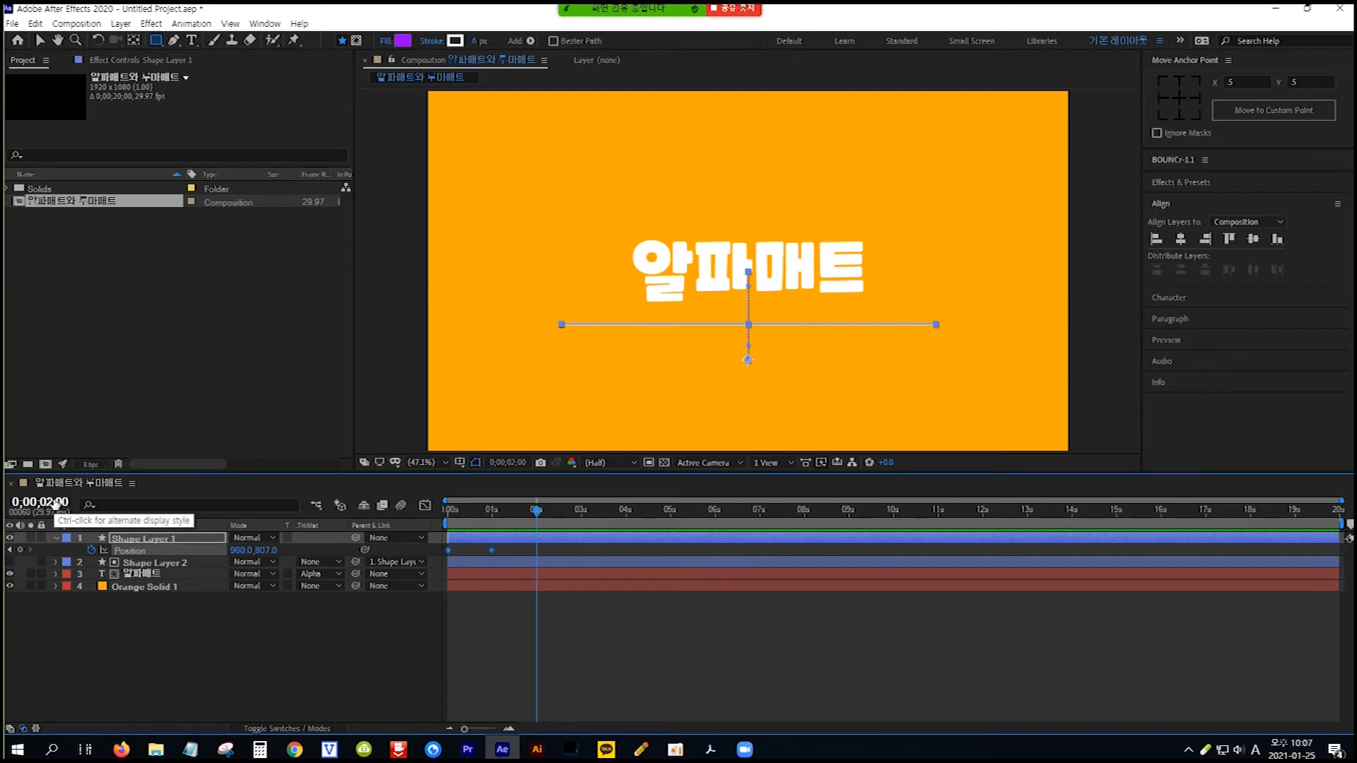
pyautogui.hotkey('ctrl', 'v')
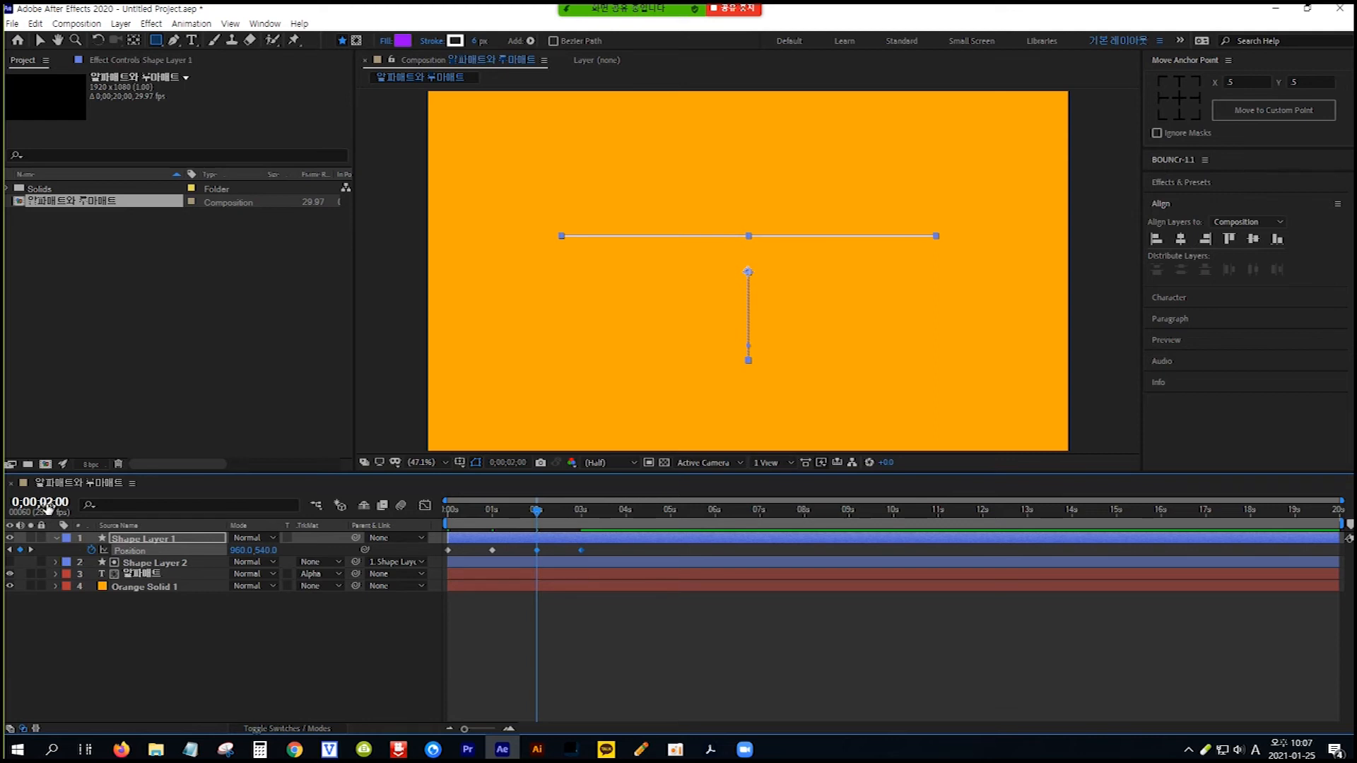
pyautogui.click(46, 505)
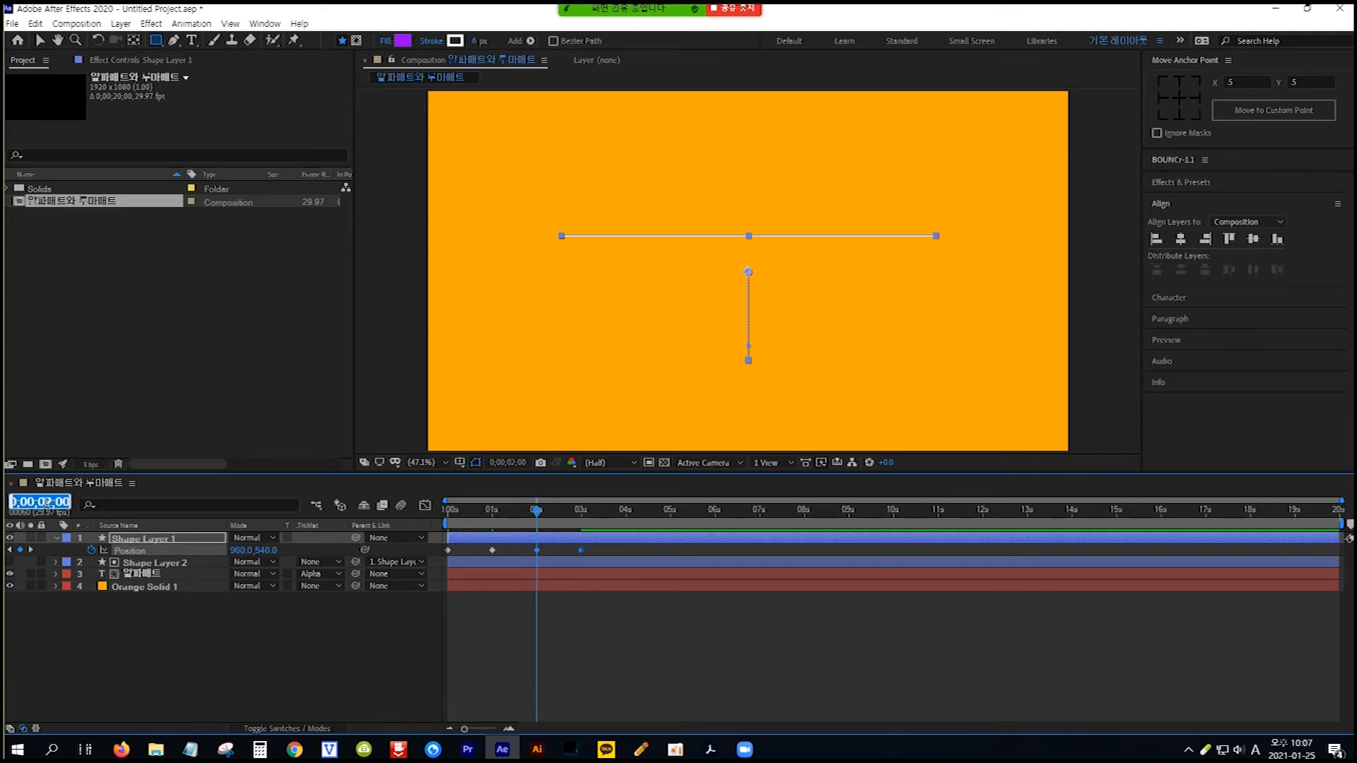
pyautogui.write('400')
pyautogui.press('Return')
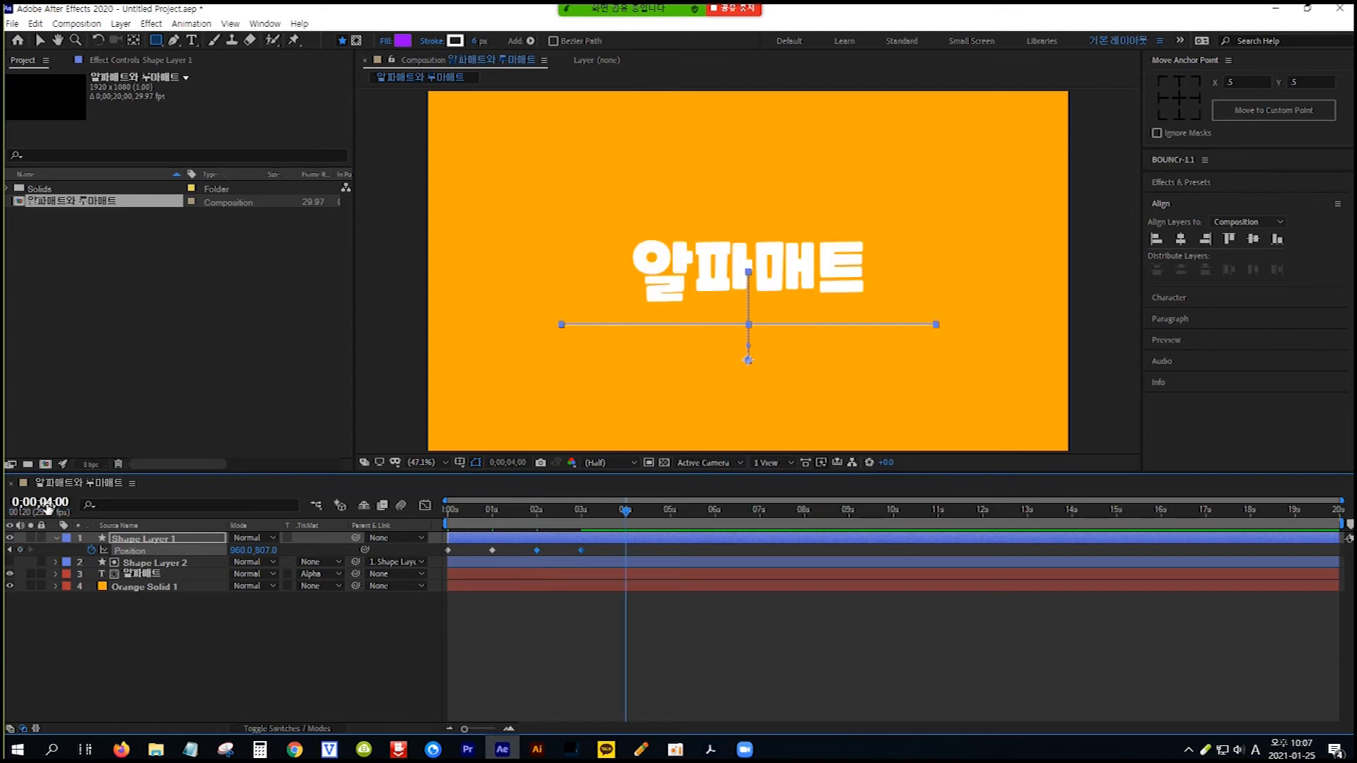
pyautogui.hotkey('ctrl', 'v')
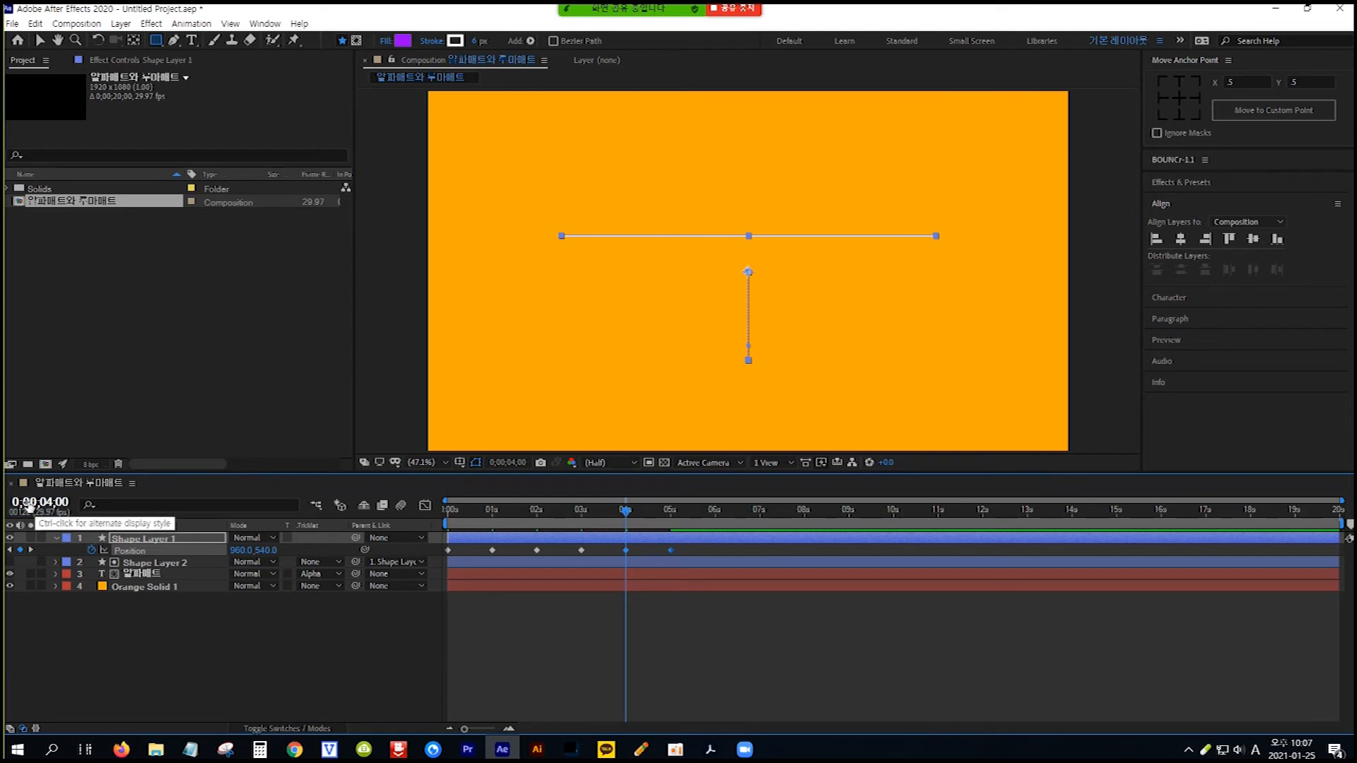
# Step: End the composition's work area at 5 seconds
pyautogui.click(43, 503)
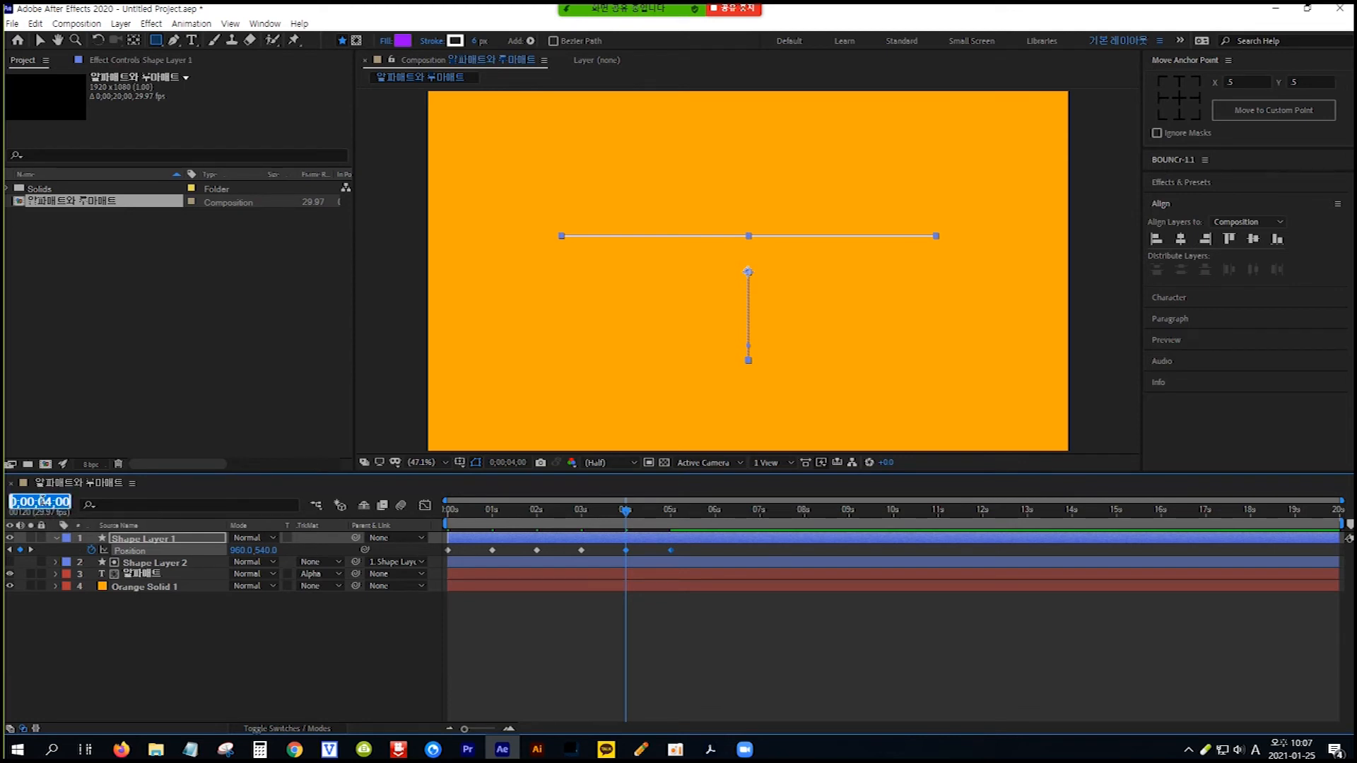
pyautogui.write('5.')
pyautogui.press('Return')
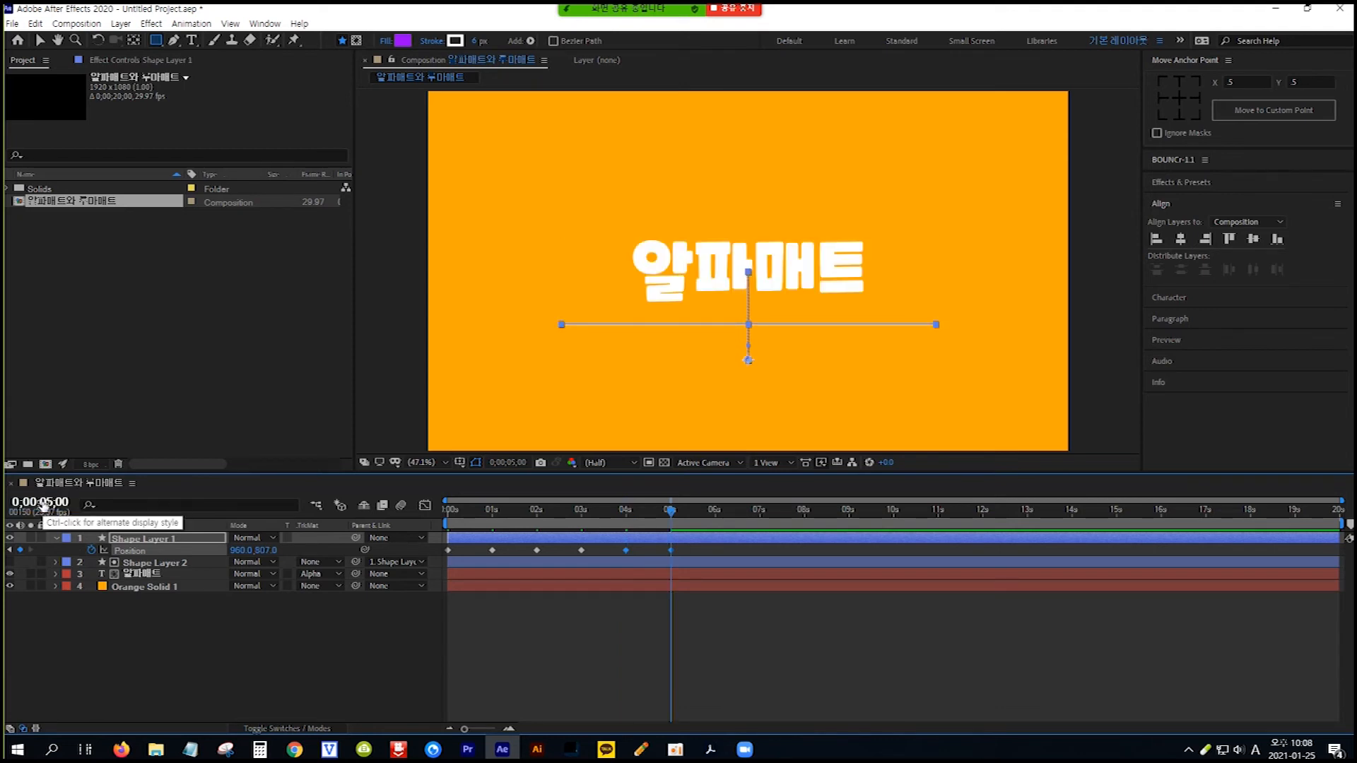
pyautogui.press('n')
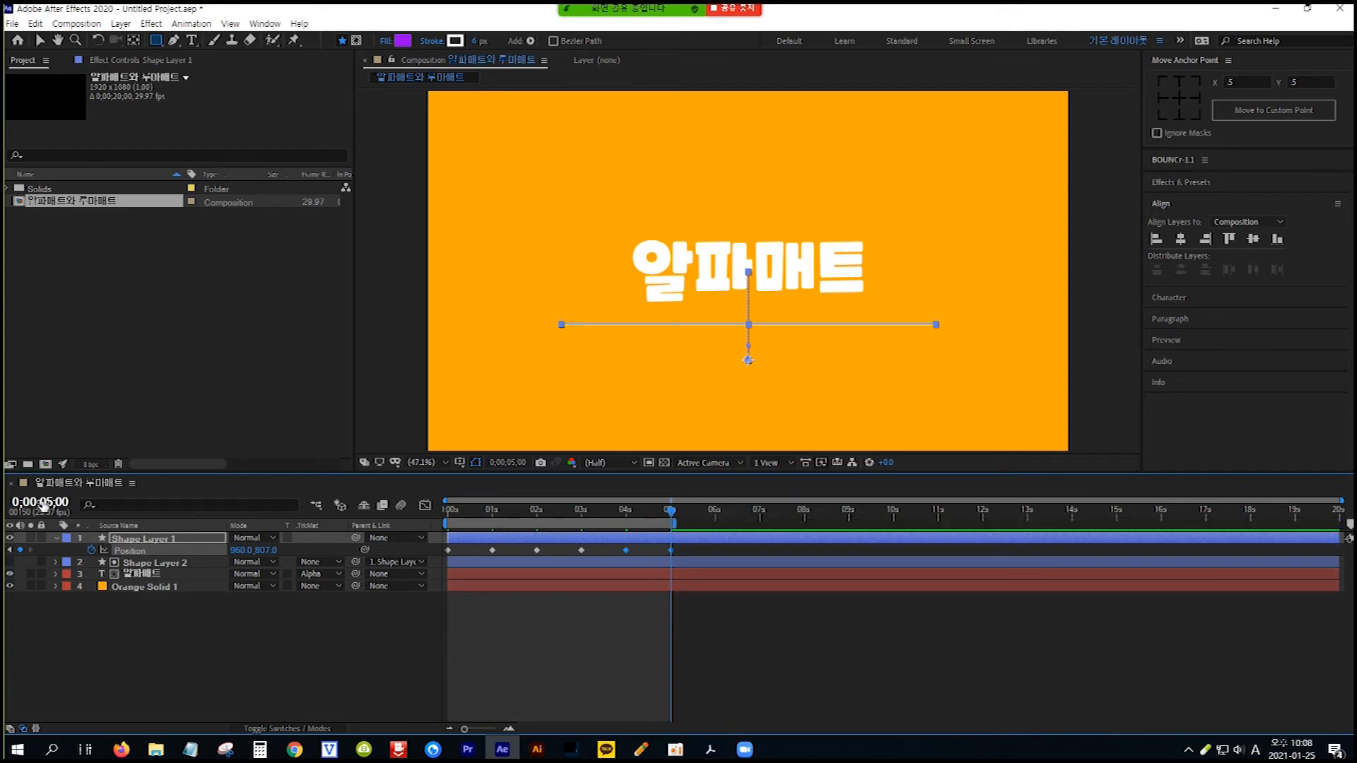
# Step: Preview the repeated line movement within the work area from the start of the composition
pyautogui.press('Home')
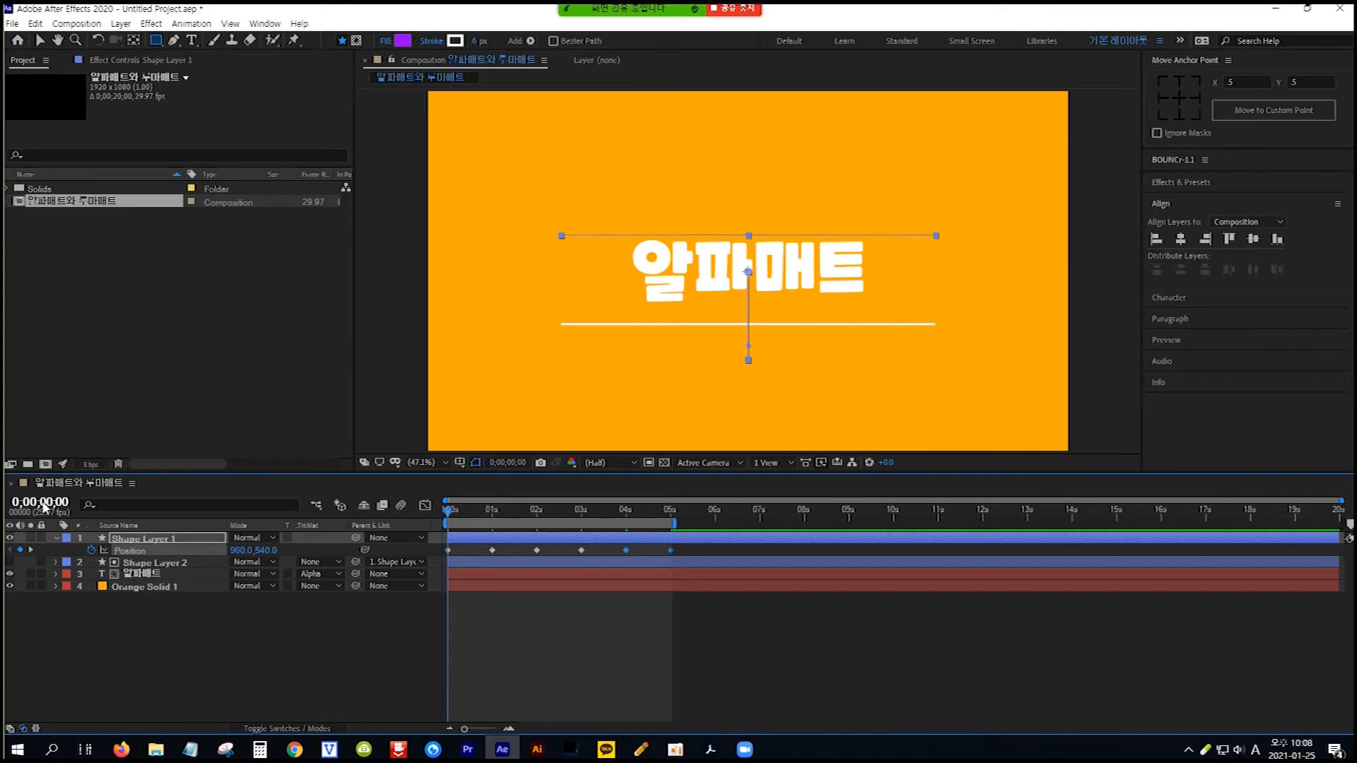
pyautogui.press('space')
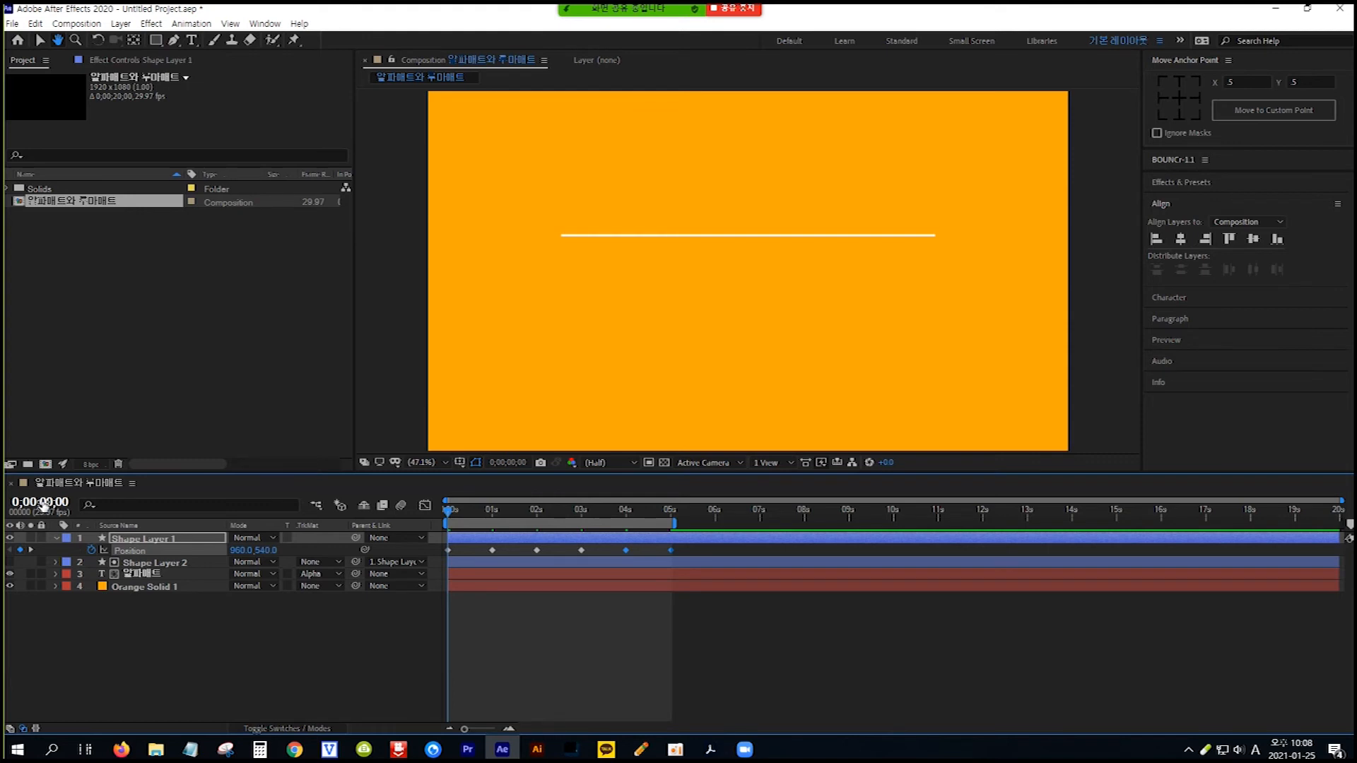
pyautogui.press('space')
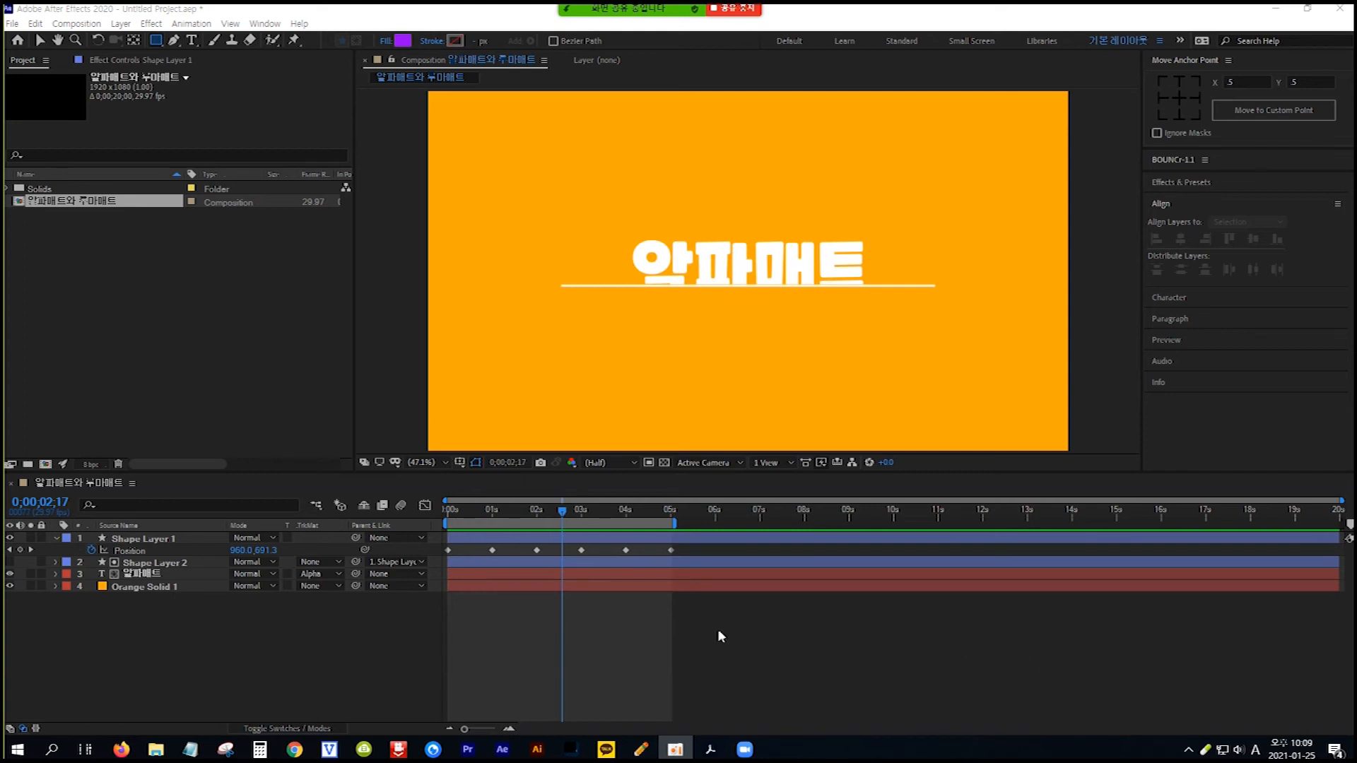
# Step: Reveal the 알파매트 text layer's Source Text property and keyframe it at 0 seconds
pyautogui.click(149, 574)
pyautogui.click(148, 574)
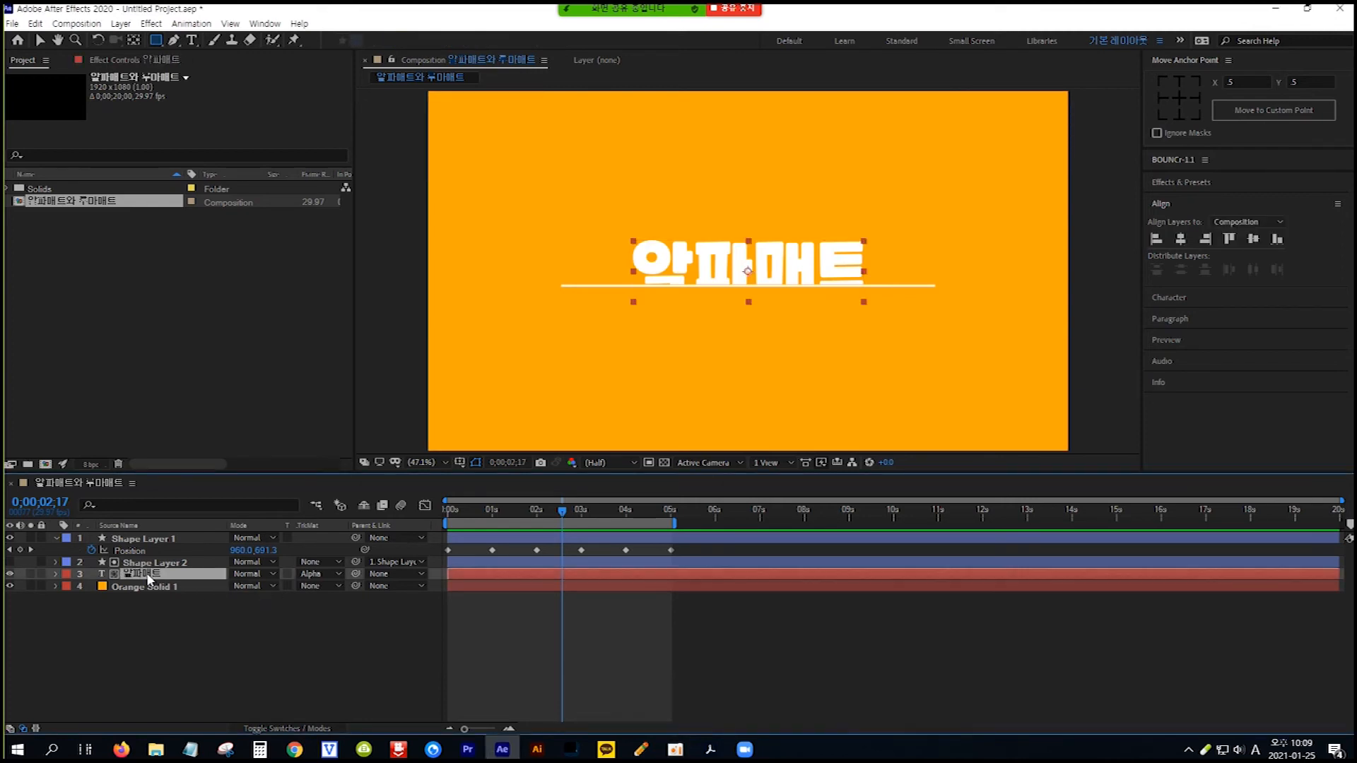
pyautogui.click(55, 574)
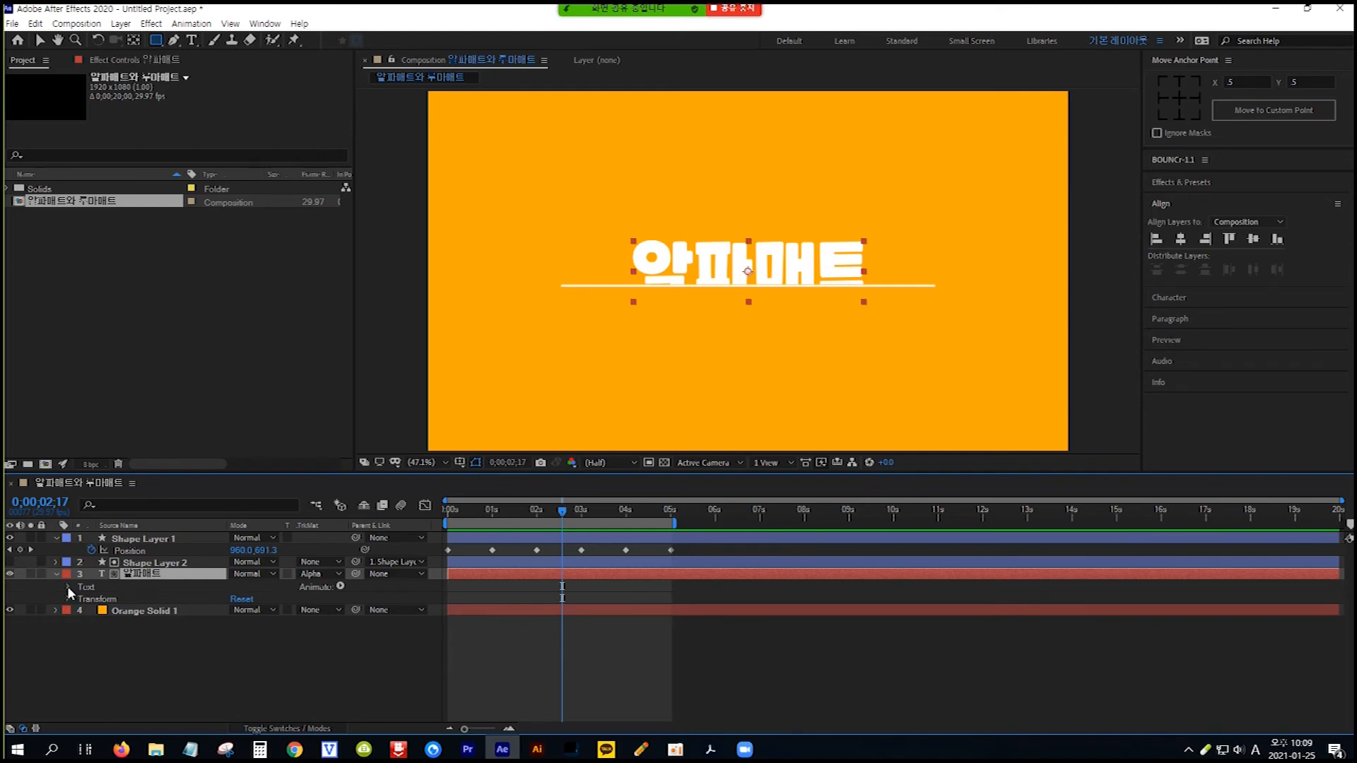
pyautogui.click(69, 587)
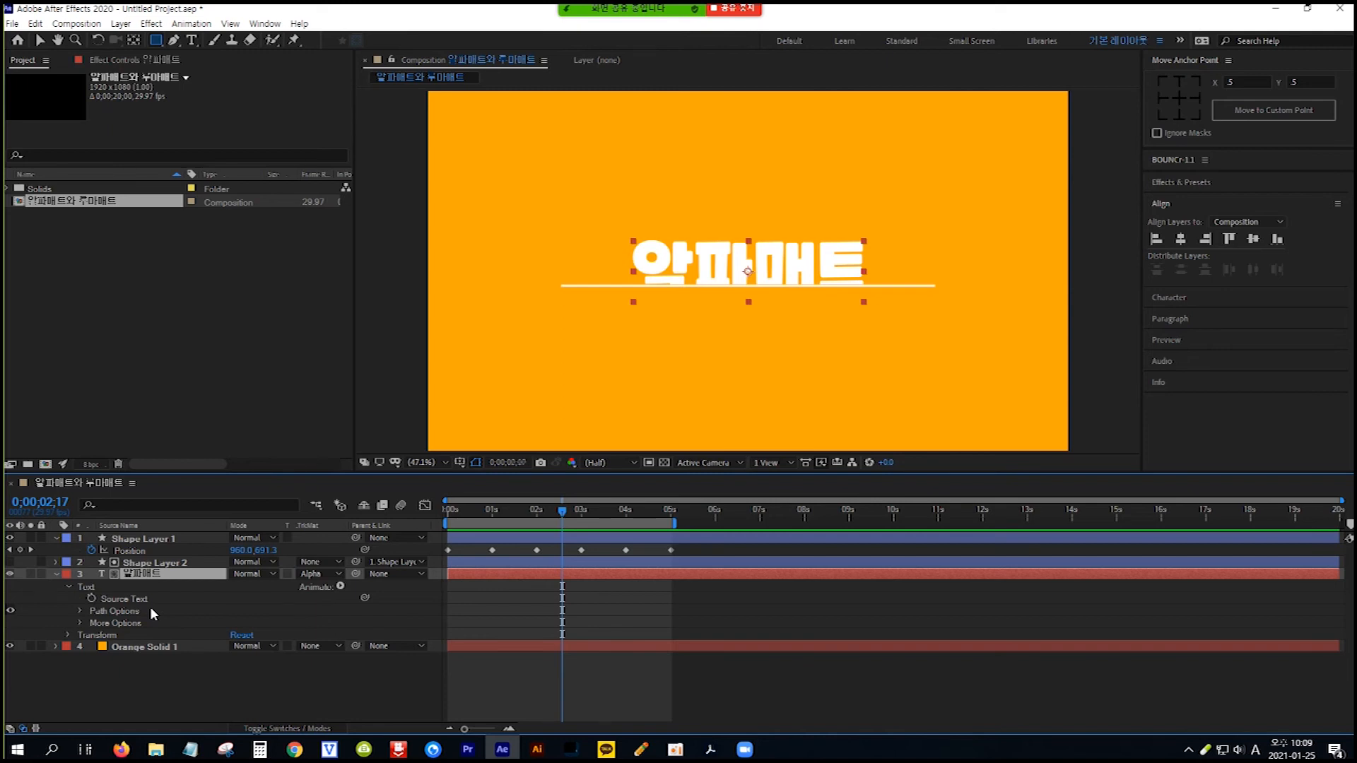
pyautogui.press('Home')
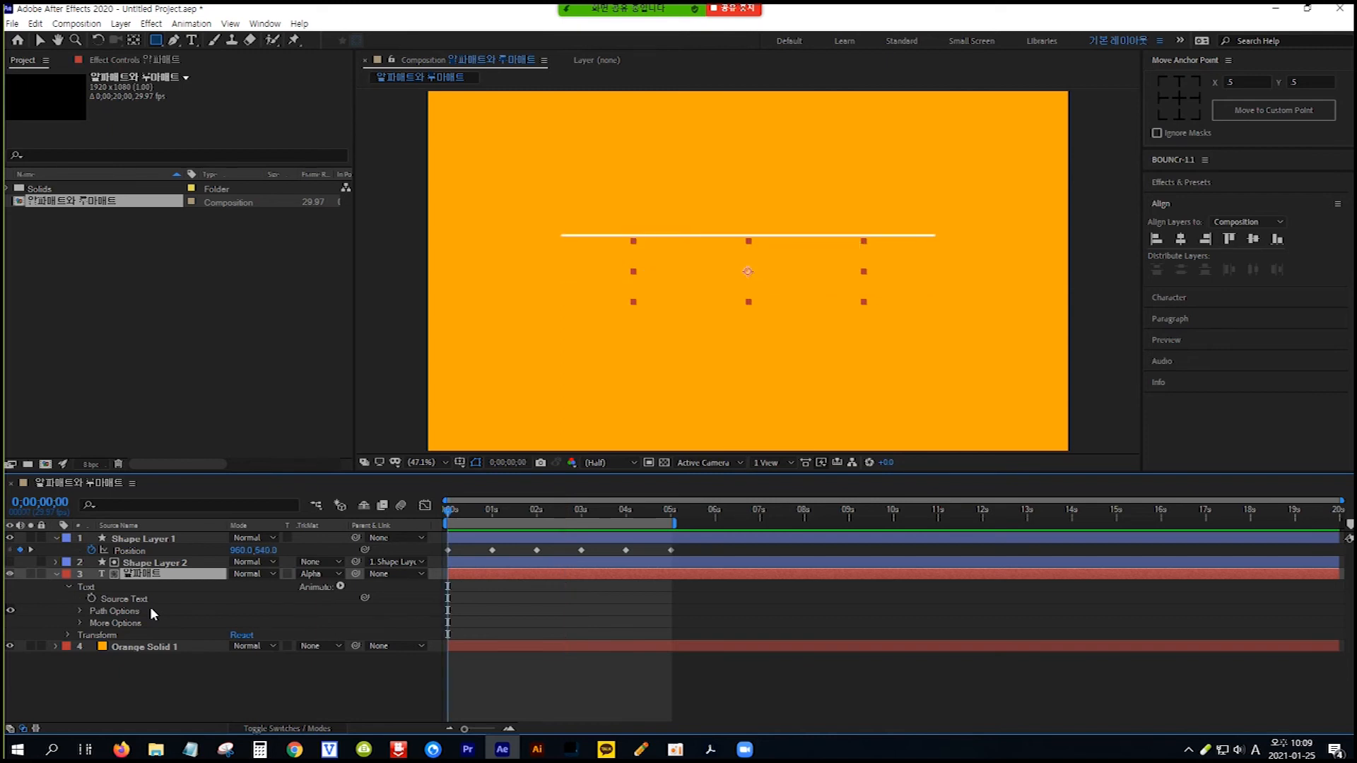
pyautogui.click(91, 599)
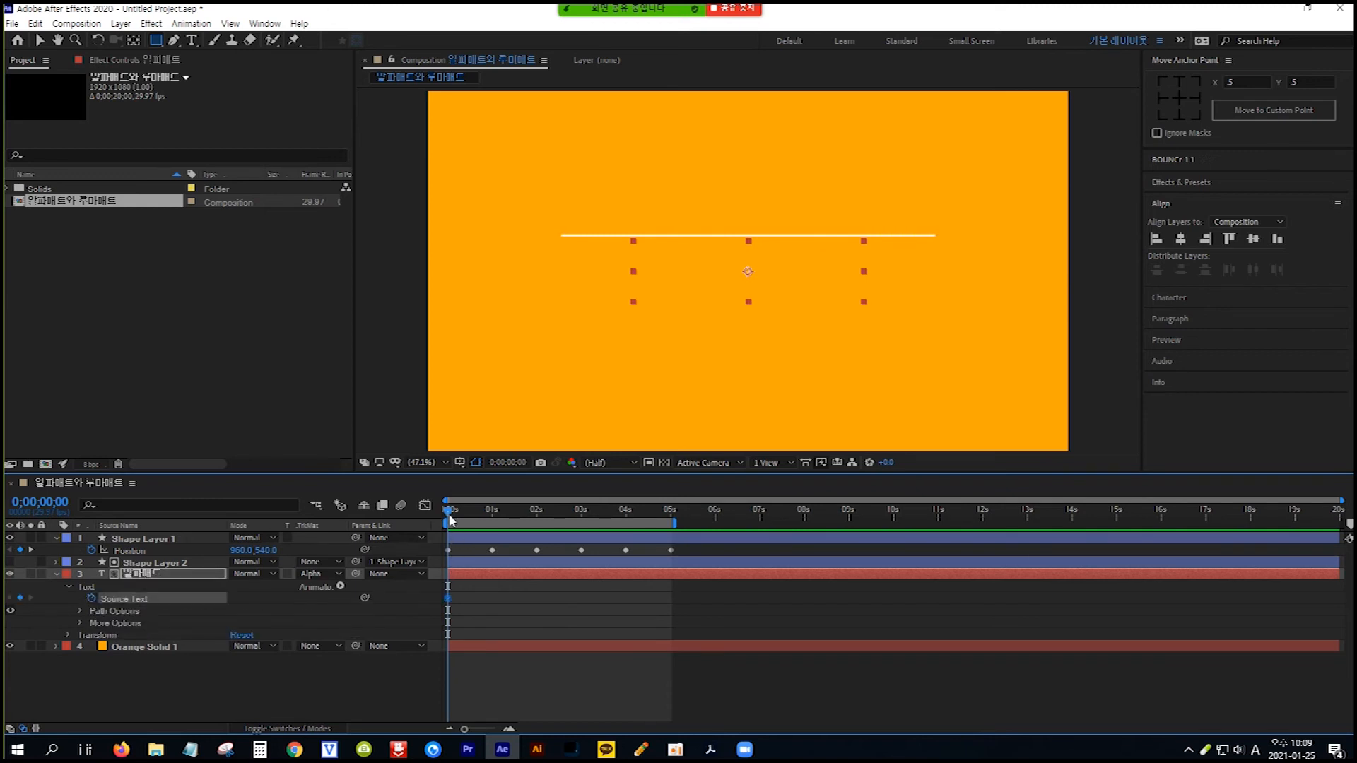
# Step: At 1 second, replace 알파 with 루마 so the centered text reads 루마매트
pyautogui.moveTo(448, 517); pyautogui.dragTo(495, 520)
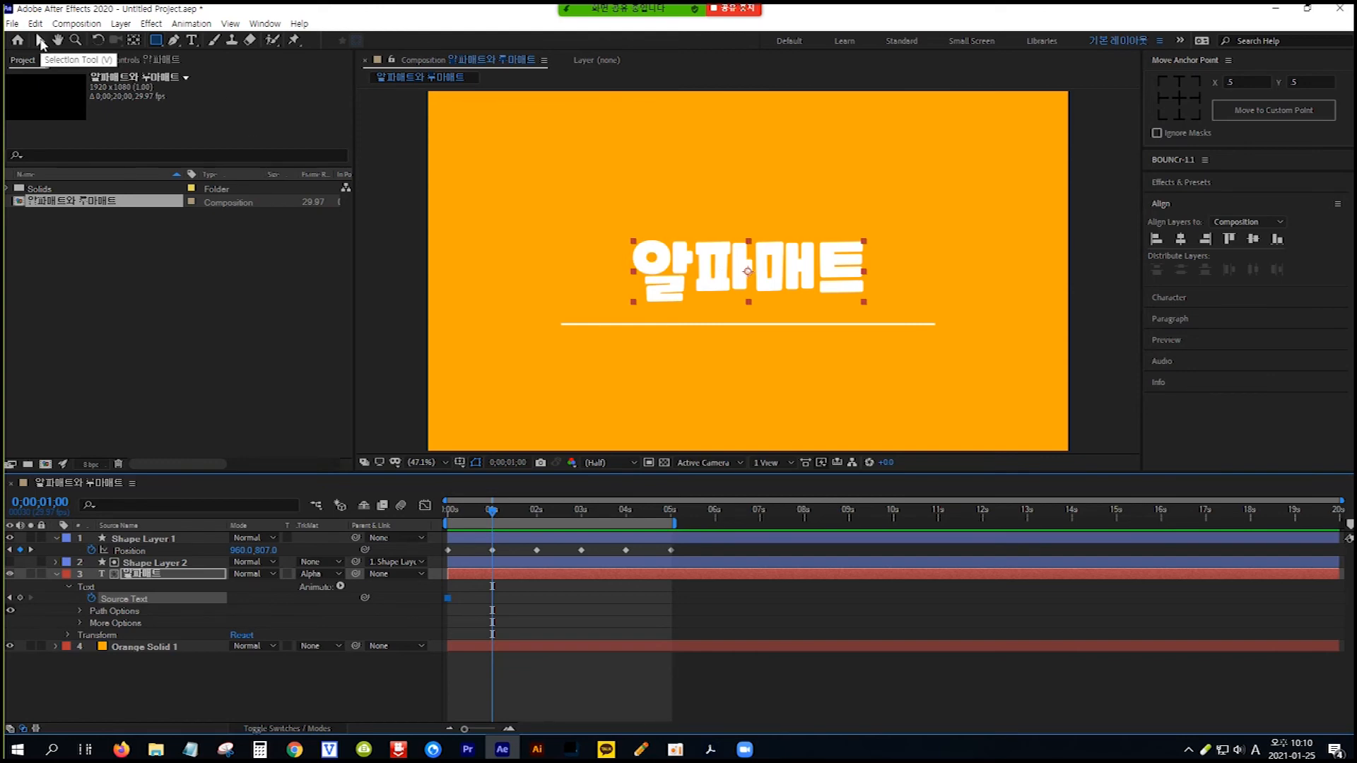
pyautogui.click(39, 41)
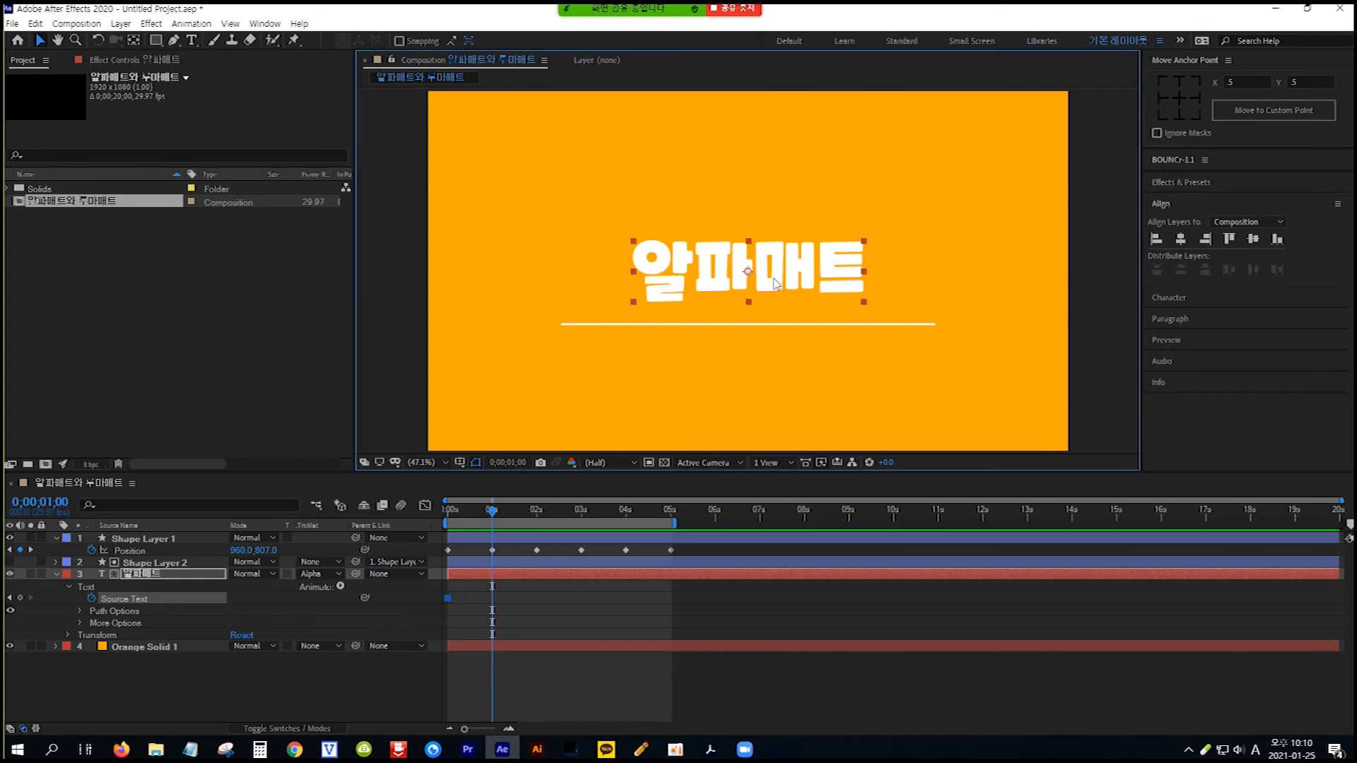
pyautogui.doubleClick(776, 283)
pyautogui.click(754, 274)
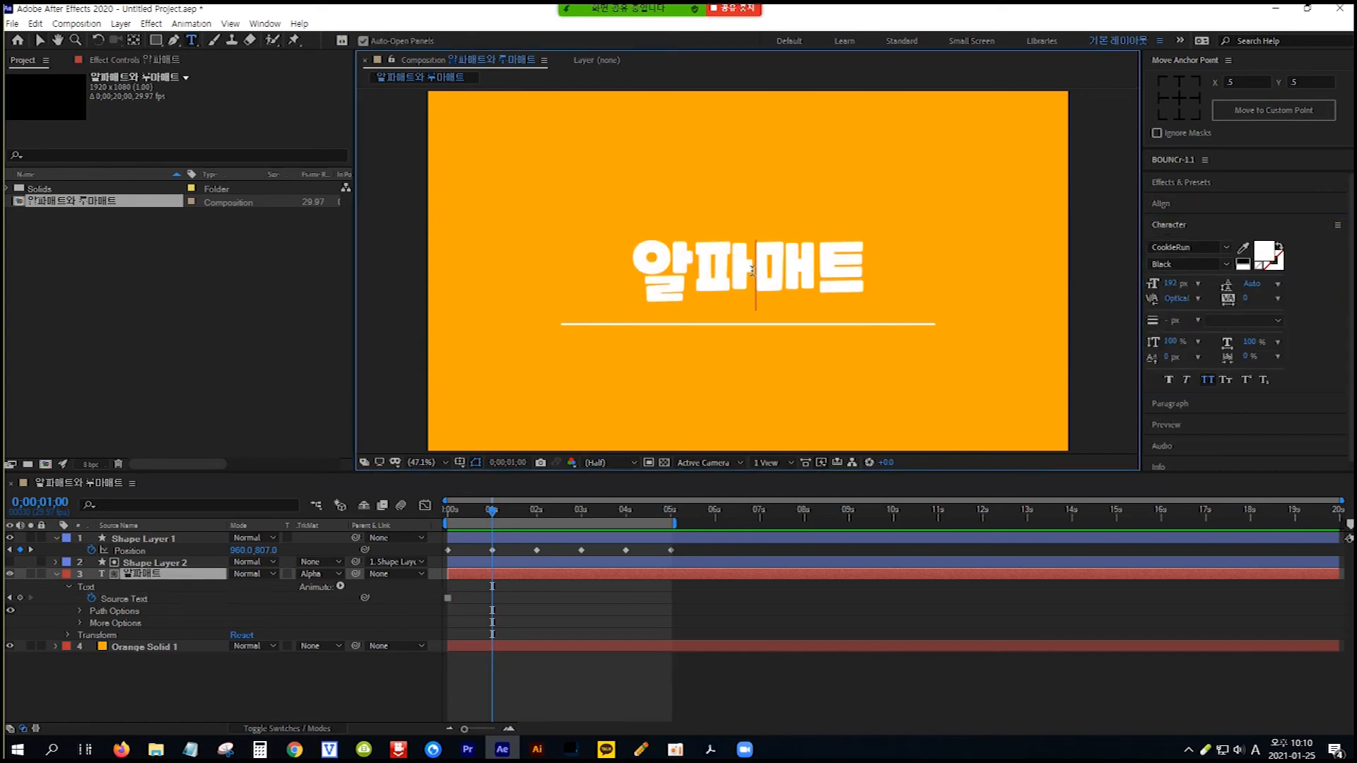
pyautogui.moveTo(752, 272); pyautogui.dragTo(644, 267)
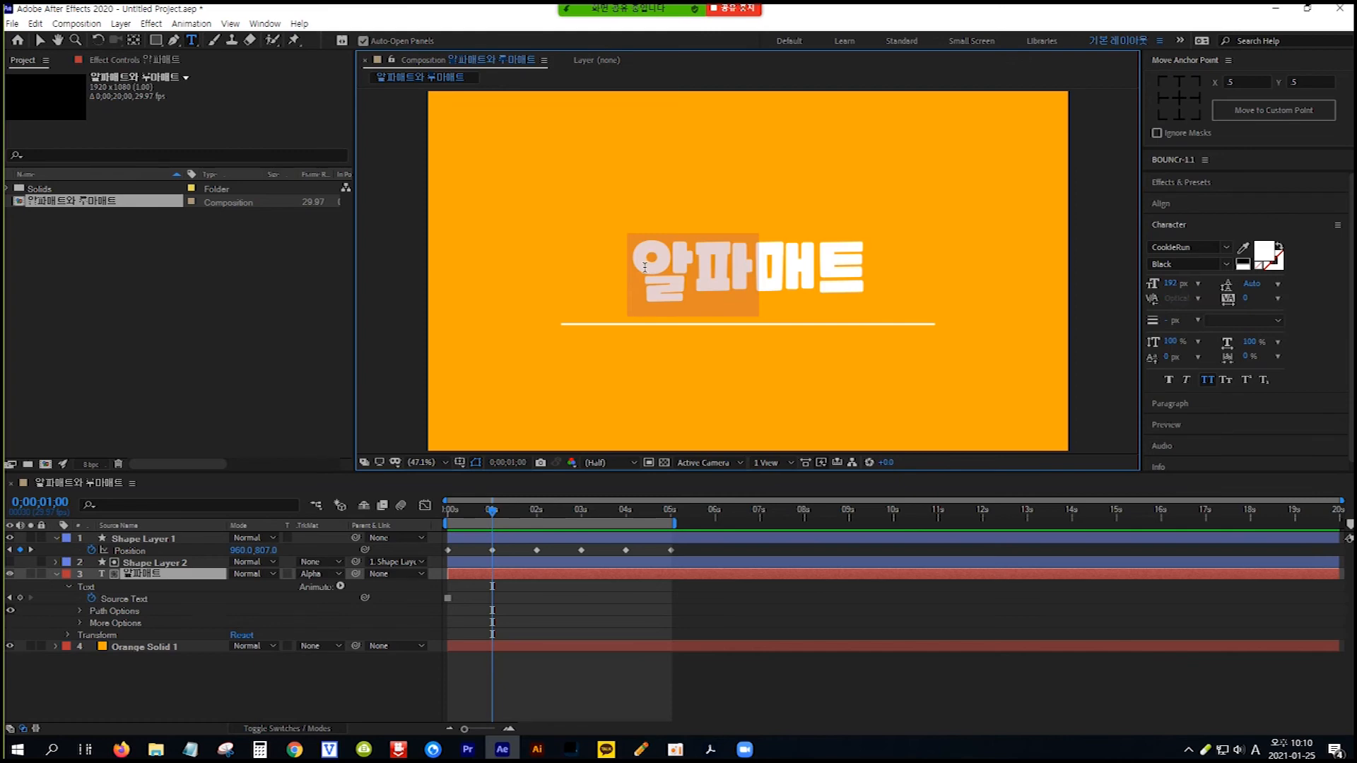
pyautogui.press('Hangul')
pyautogui.write('루마')
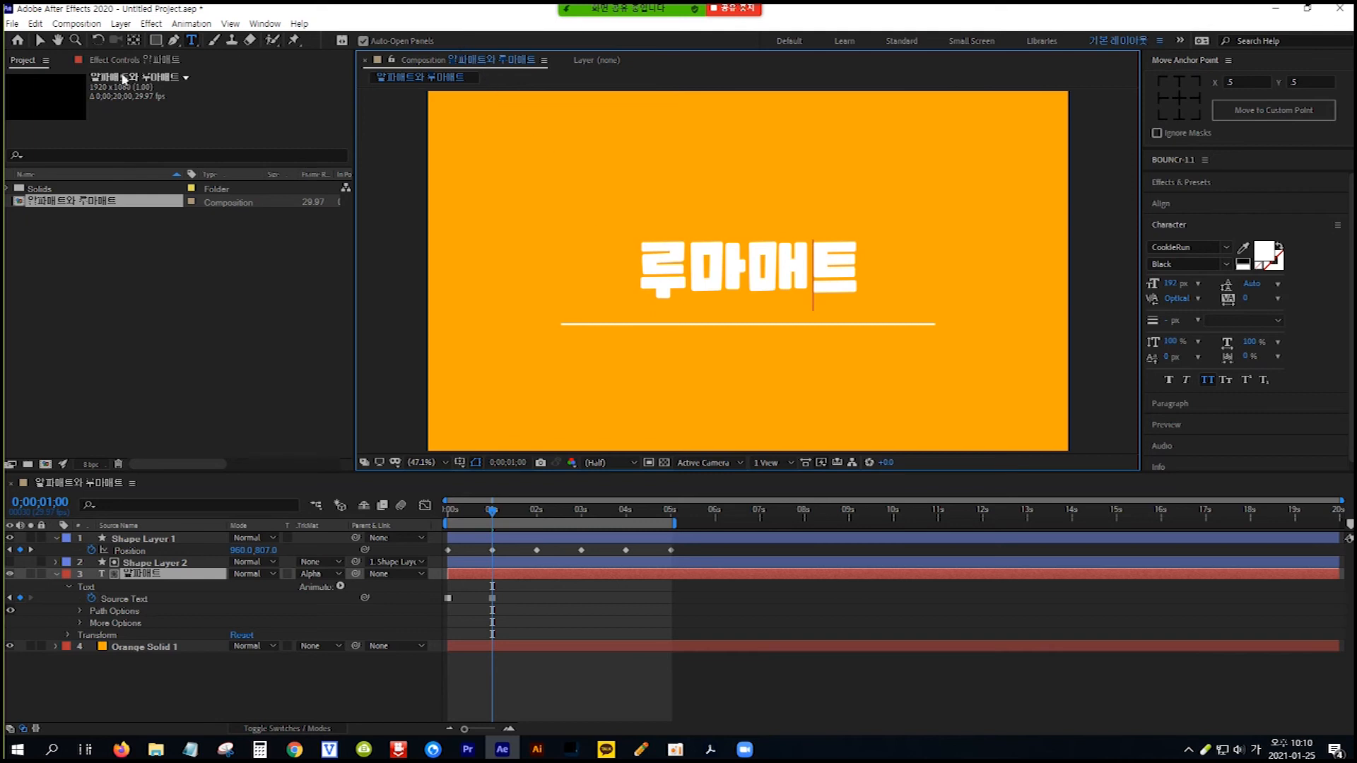
pyautogui.click(41, 41)
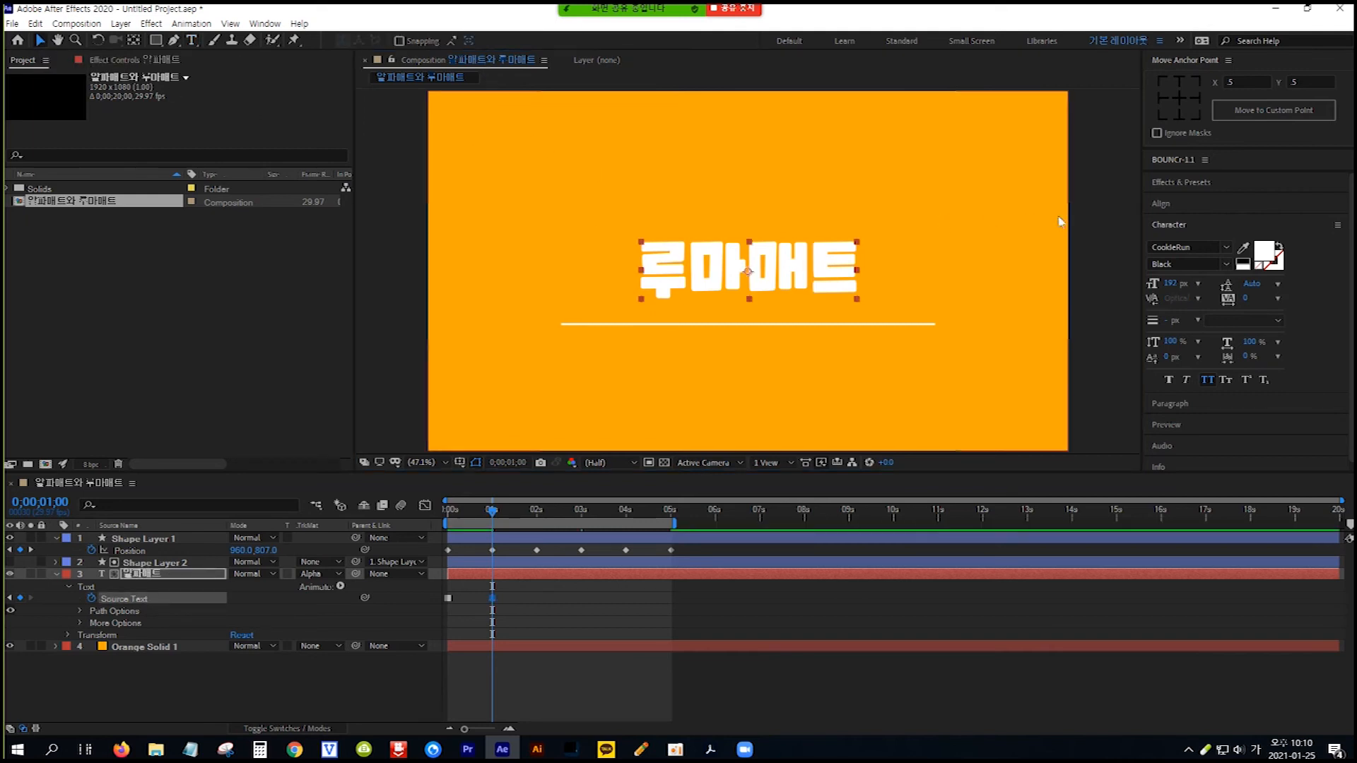
# Step: Set the 루마매트 text's fill color to black (000000)
pyautogui.click(1265, 256)
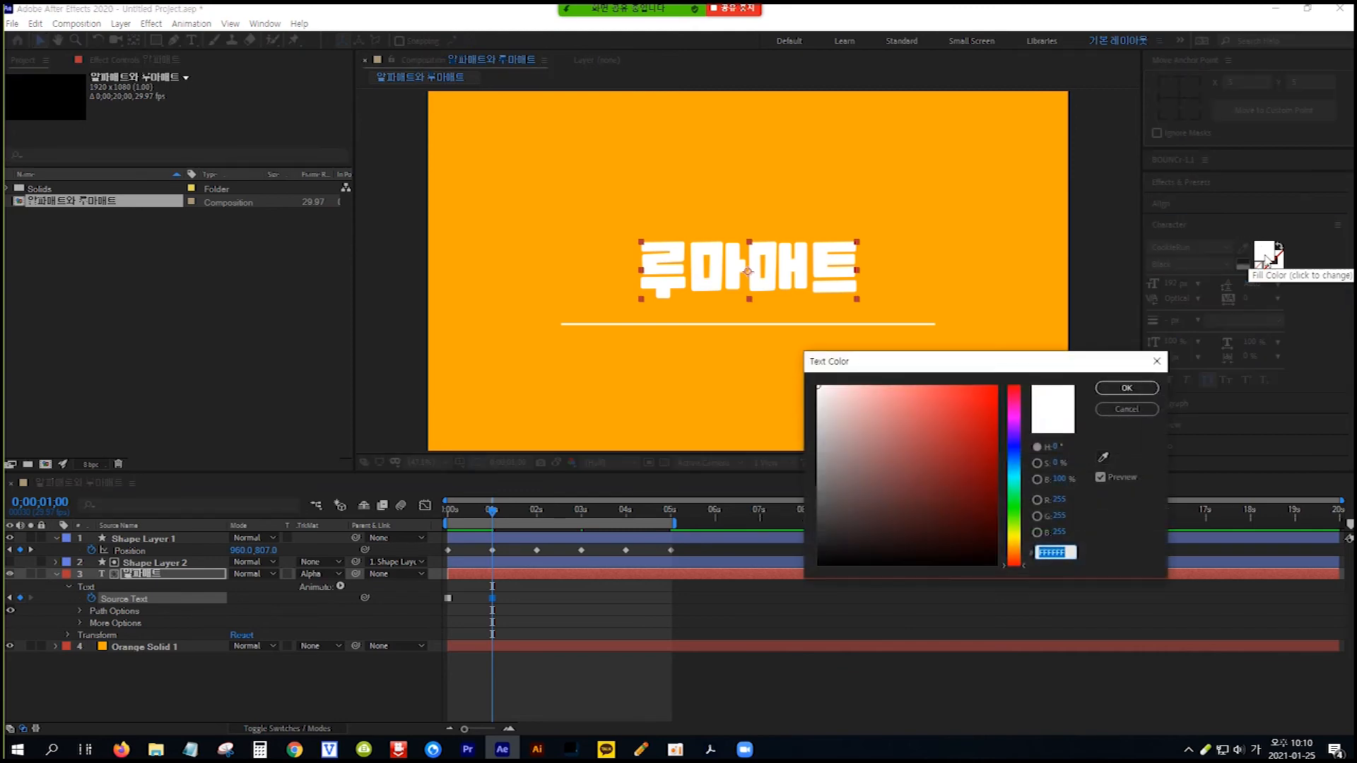
pyautogui.moveTo(836, 548); pyautogui.dragTo(800, 580)
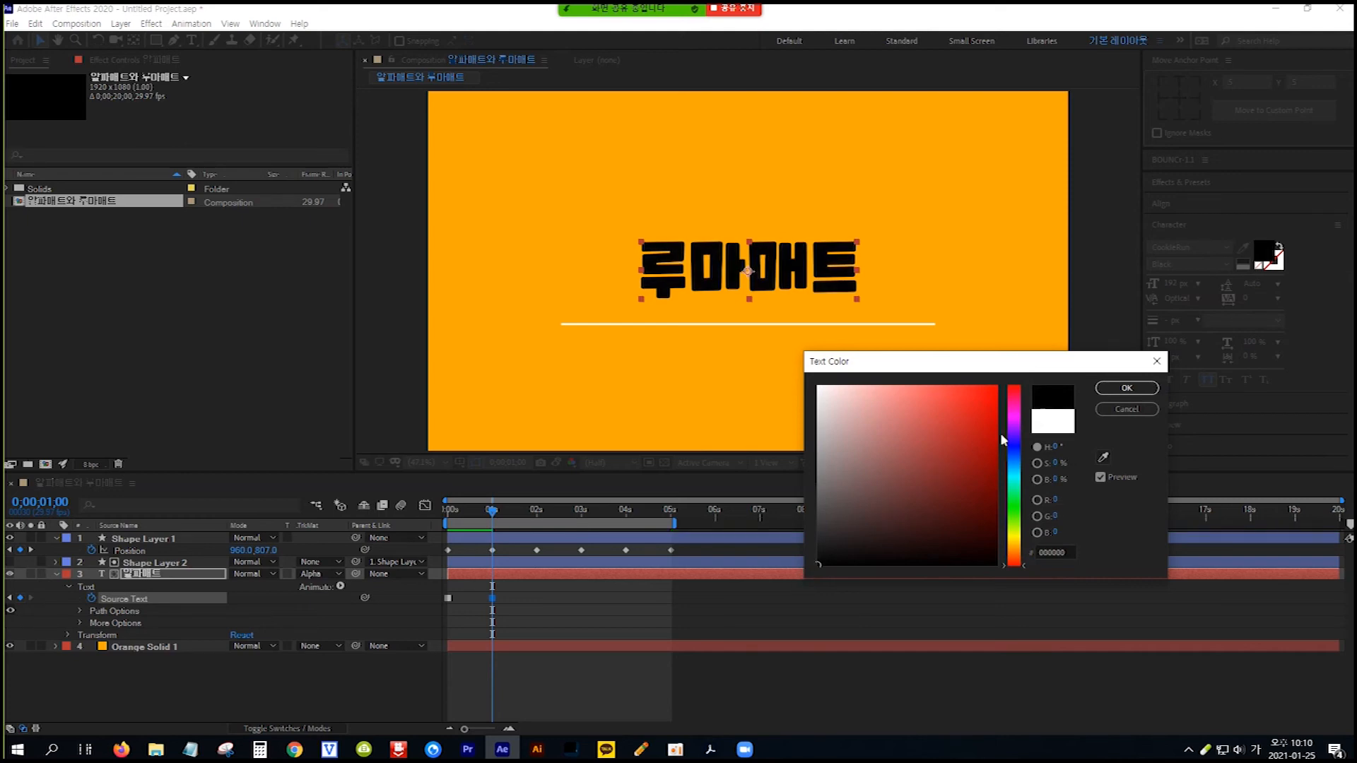
pyautogui.click(1120, 390)
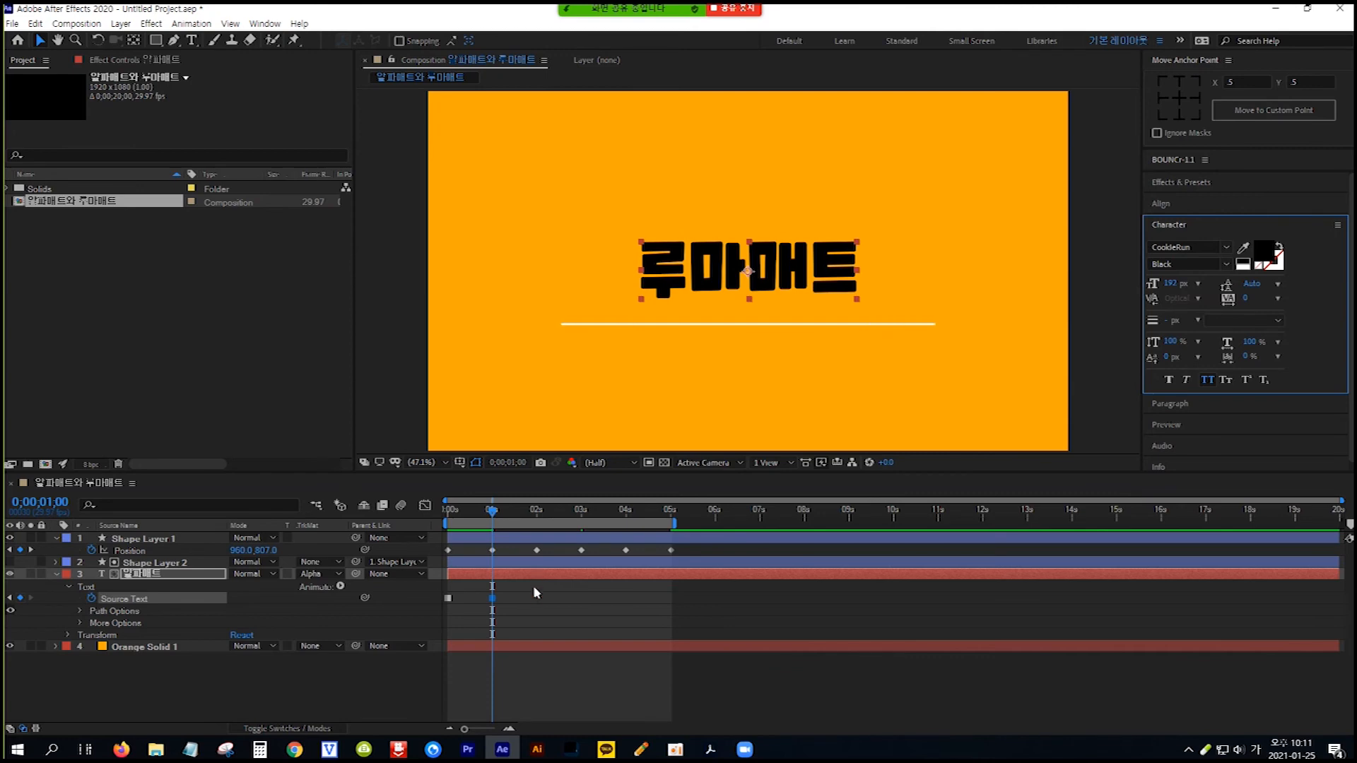
# Step: Move the Source Text keyframe for 루마매트 from 1 second to 2 seconds
pyautogui.click(495, 514)
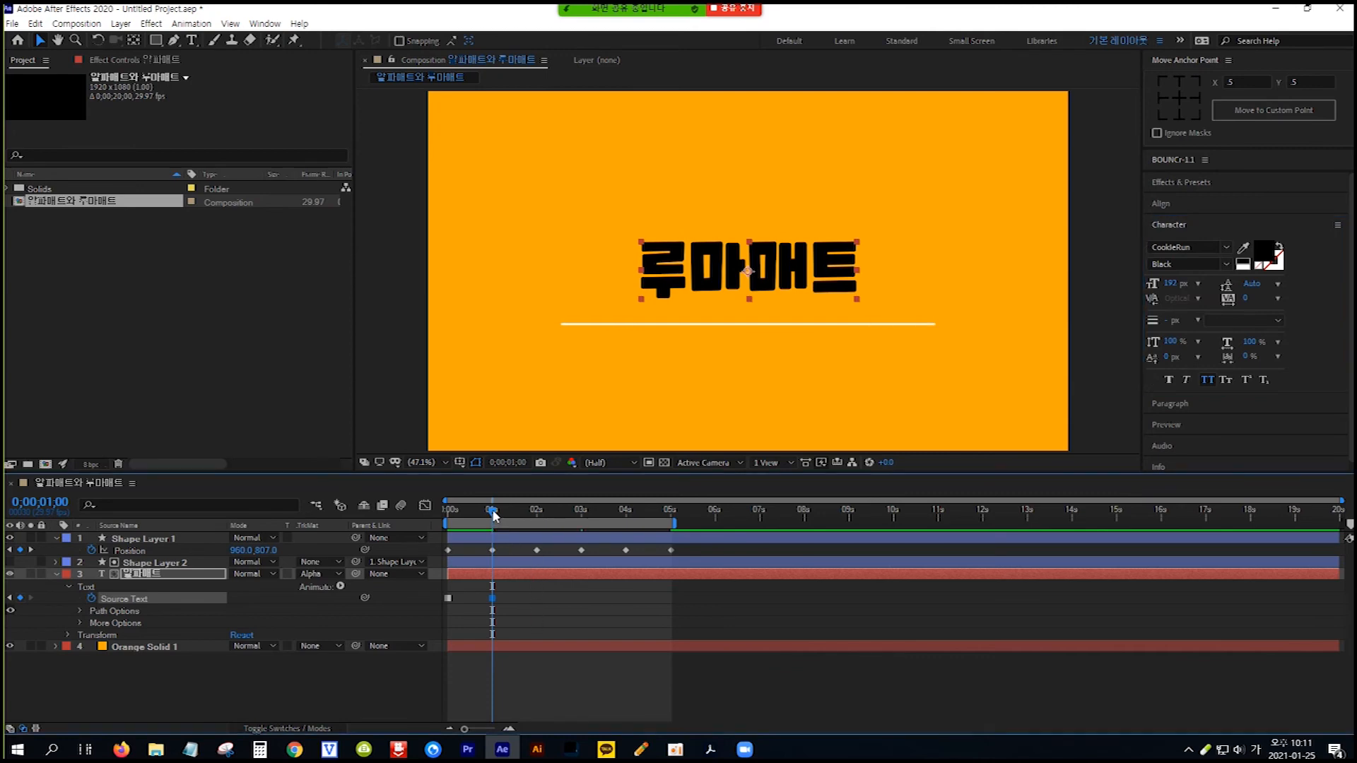
pyautogui.moveTo(495, 514); pyautogui.dragTo(538, 516)
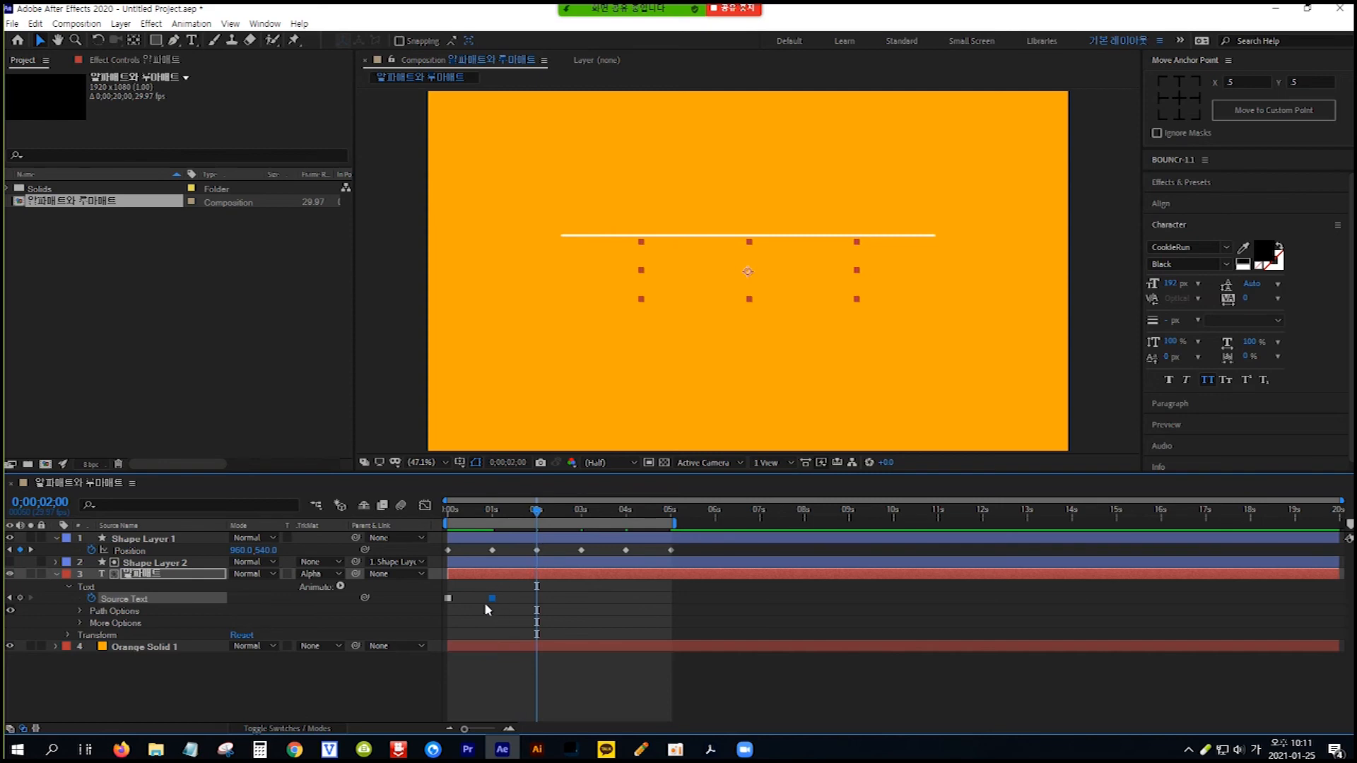
pyautogui.moveTo(492, 602)
pyautogui.moveTo(492, 600); pyautogui.dragTo(538, 600)
# Step: At 3 seconds, replace the 루마매트 text with 응용모션, written without a space
pyautogui.moveTo(539, 513); pyautogui.dragTo(584, 522)
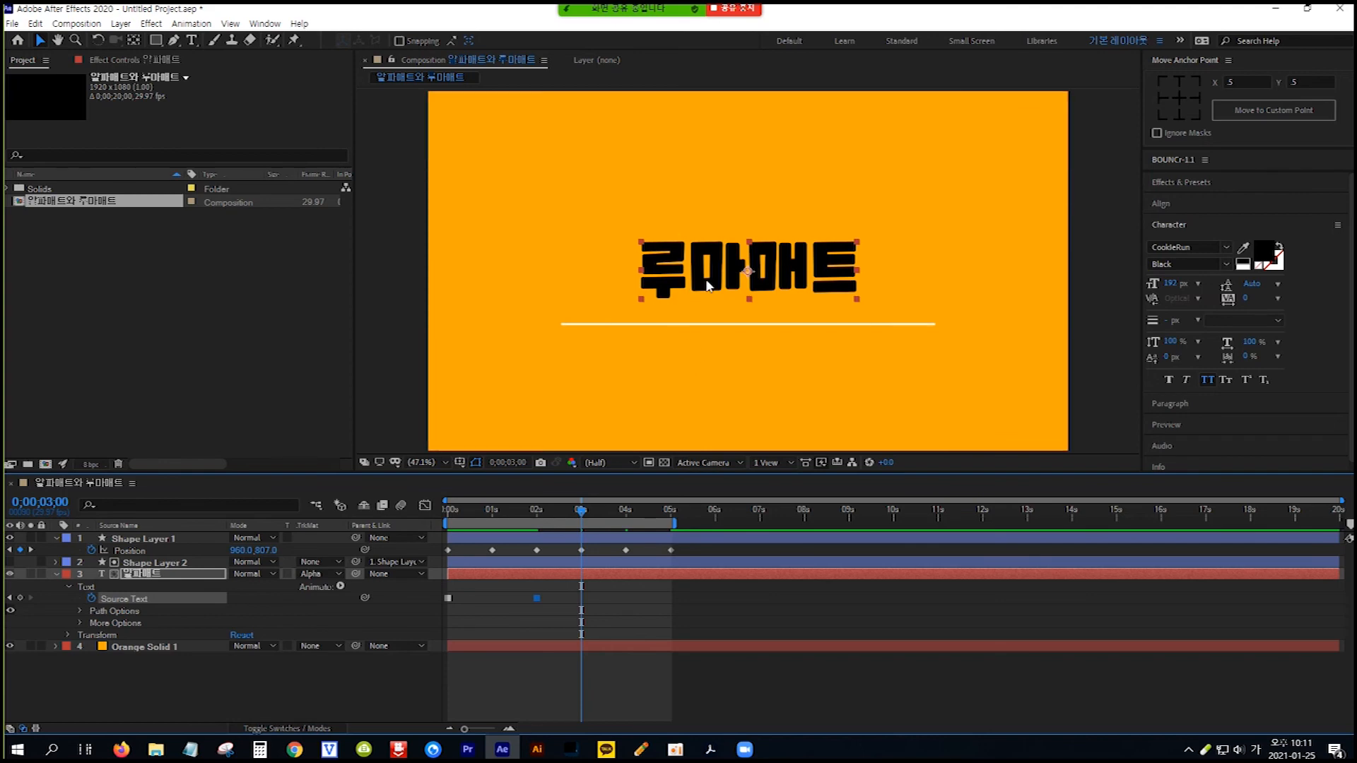
pyautogui.doubleClick(772, 275)
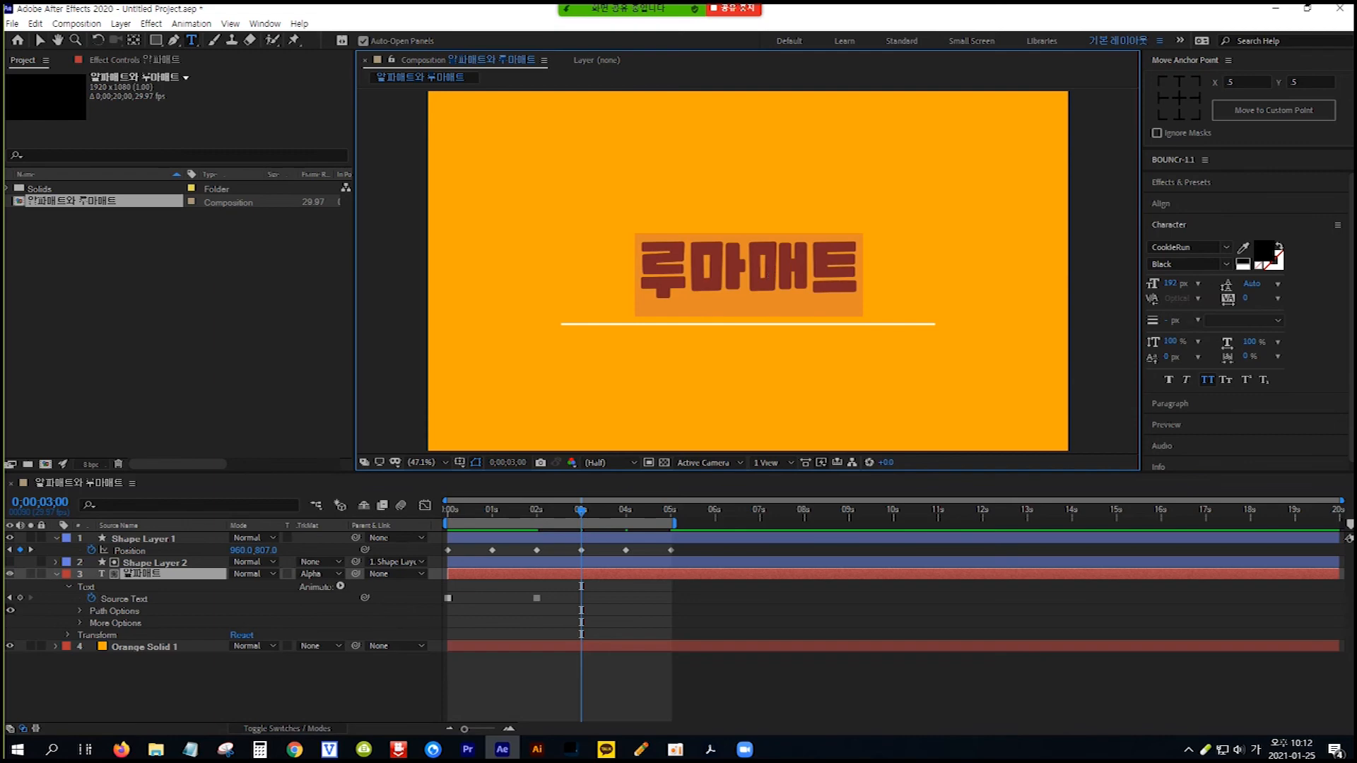
pyautogui.hotkey('alt', 'Tab')
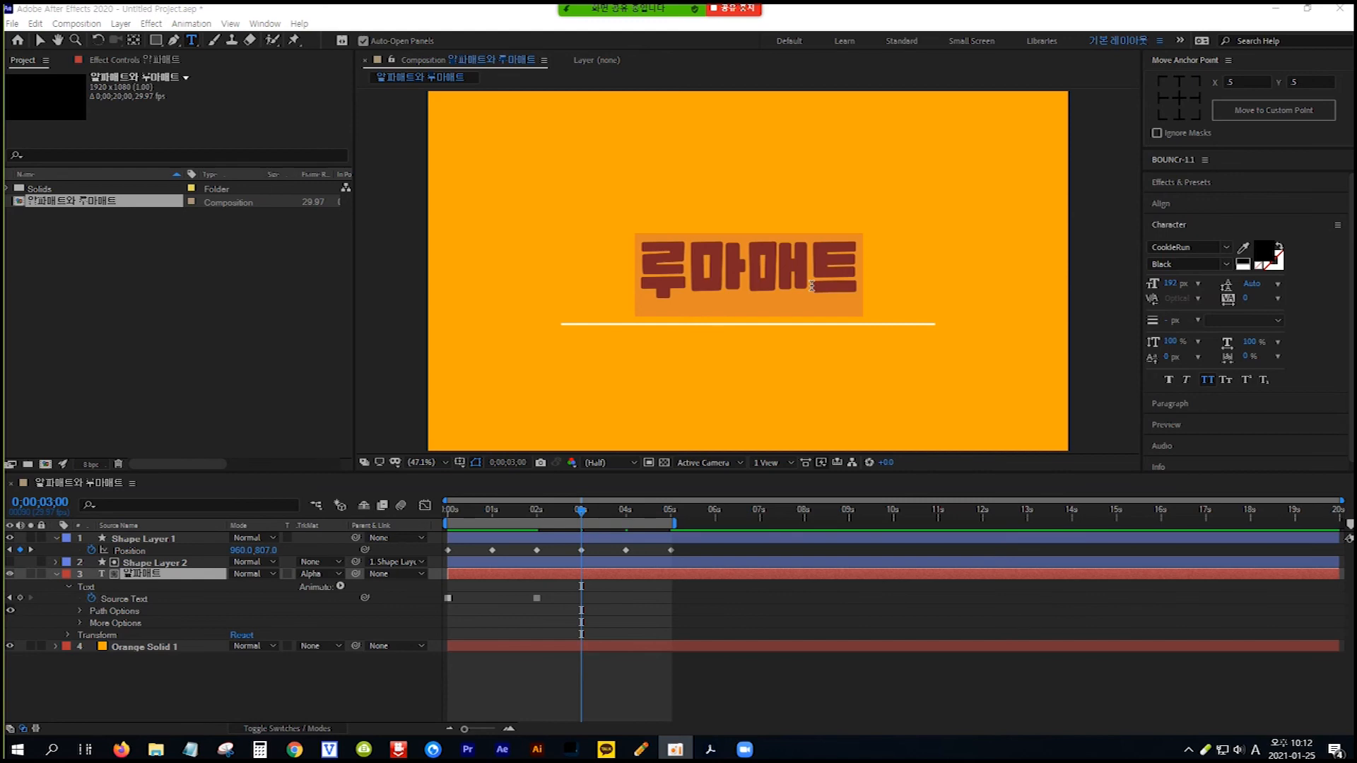
pyautogui.hotkey('alt', 'Tab')
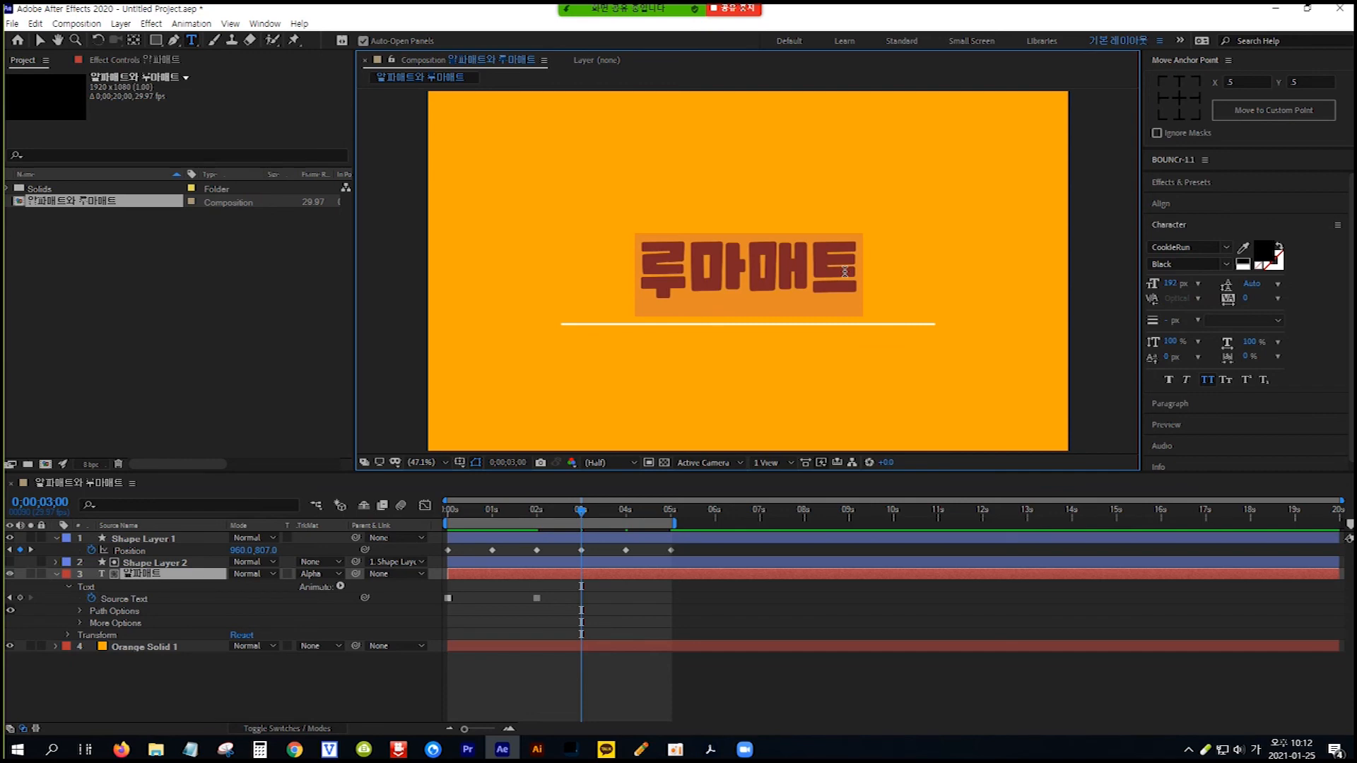
pyautogui.write('응')
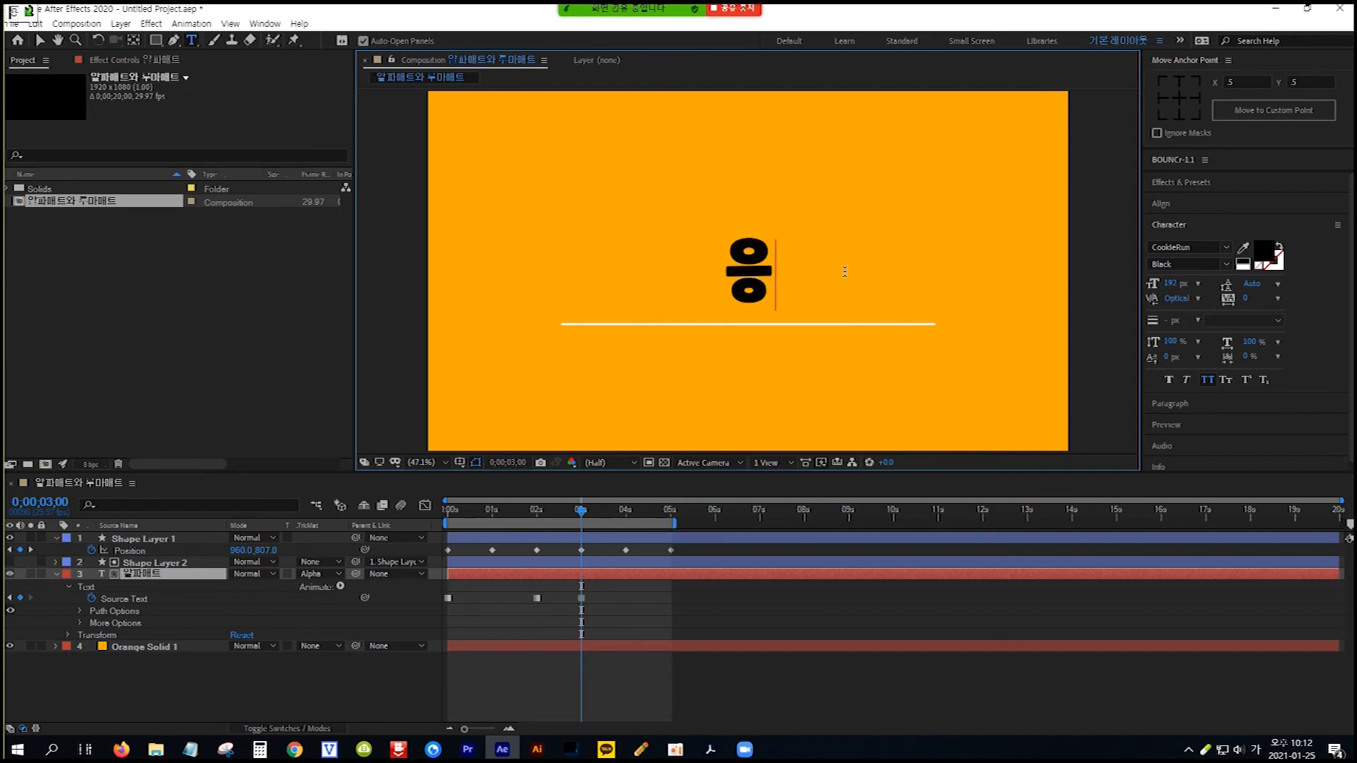
pyautogui.write('용모션')
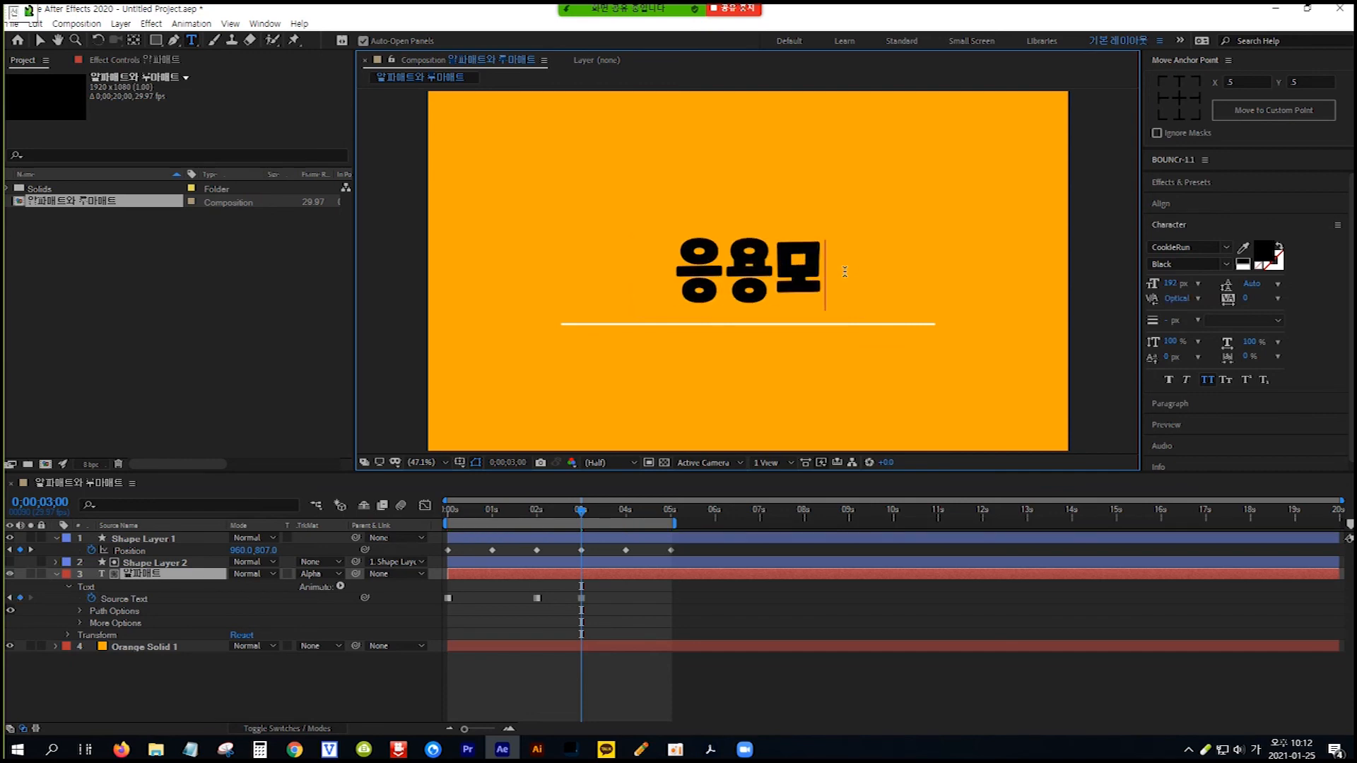
pyautogui.press('Left')
pyautogui.press('Left')
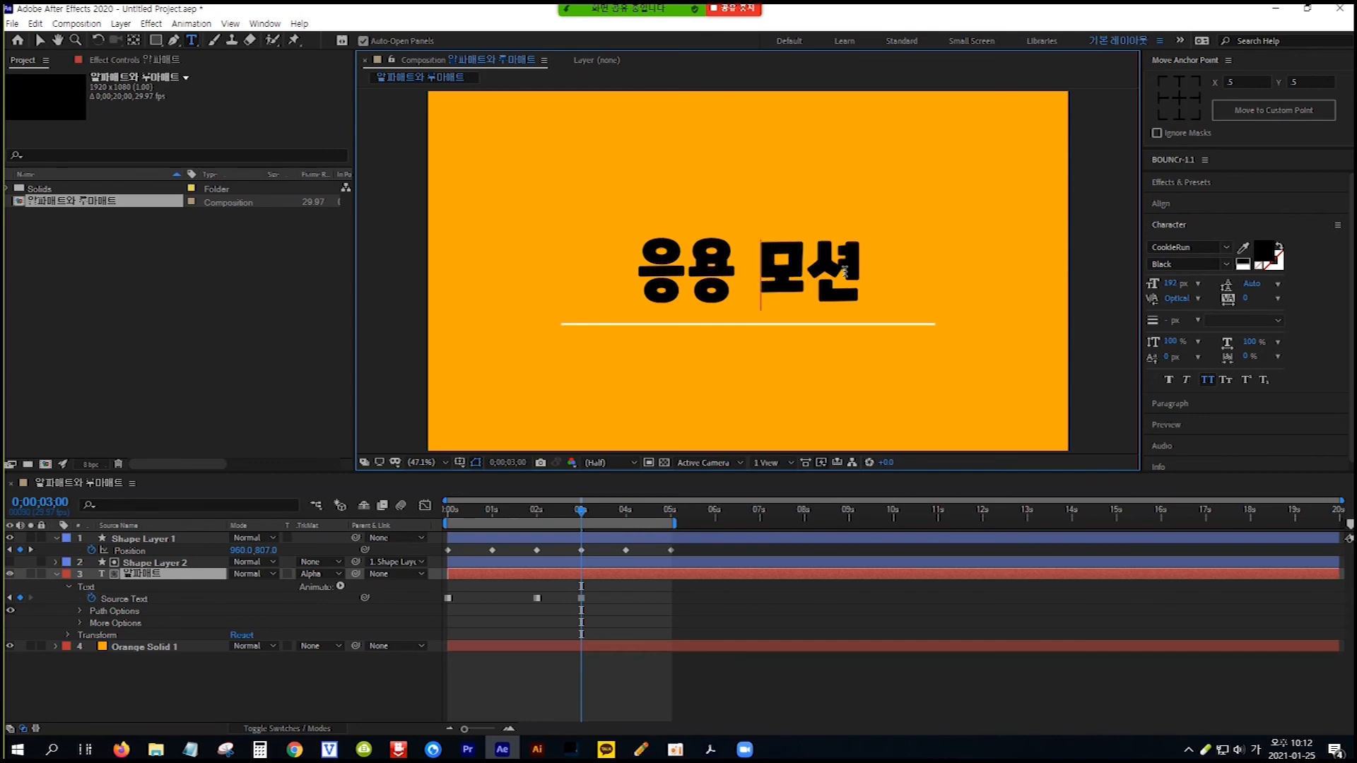
pyautogui.press('BackSpace')
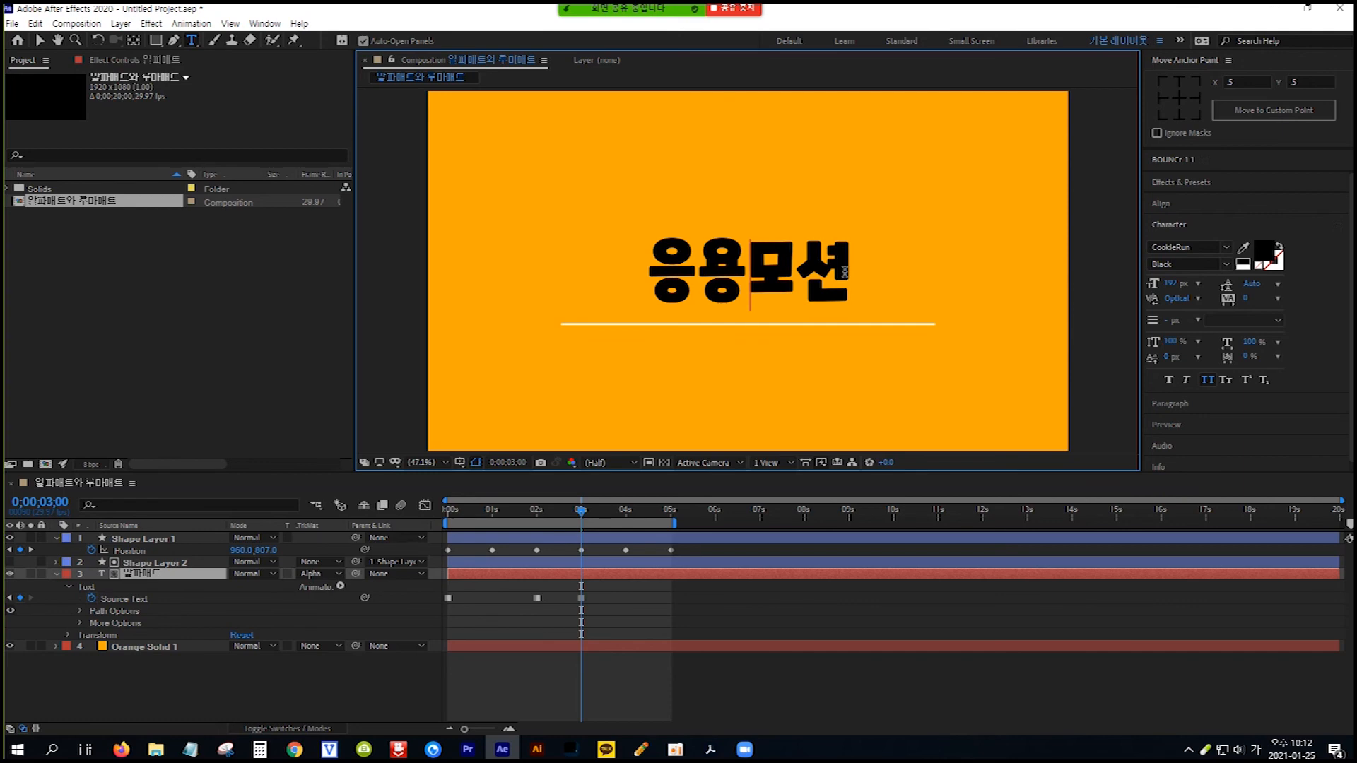
pyautogui.click(41, 46)
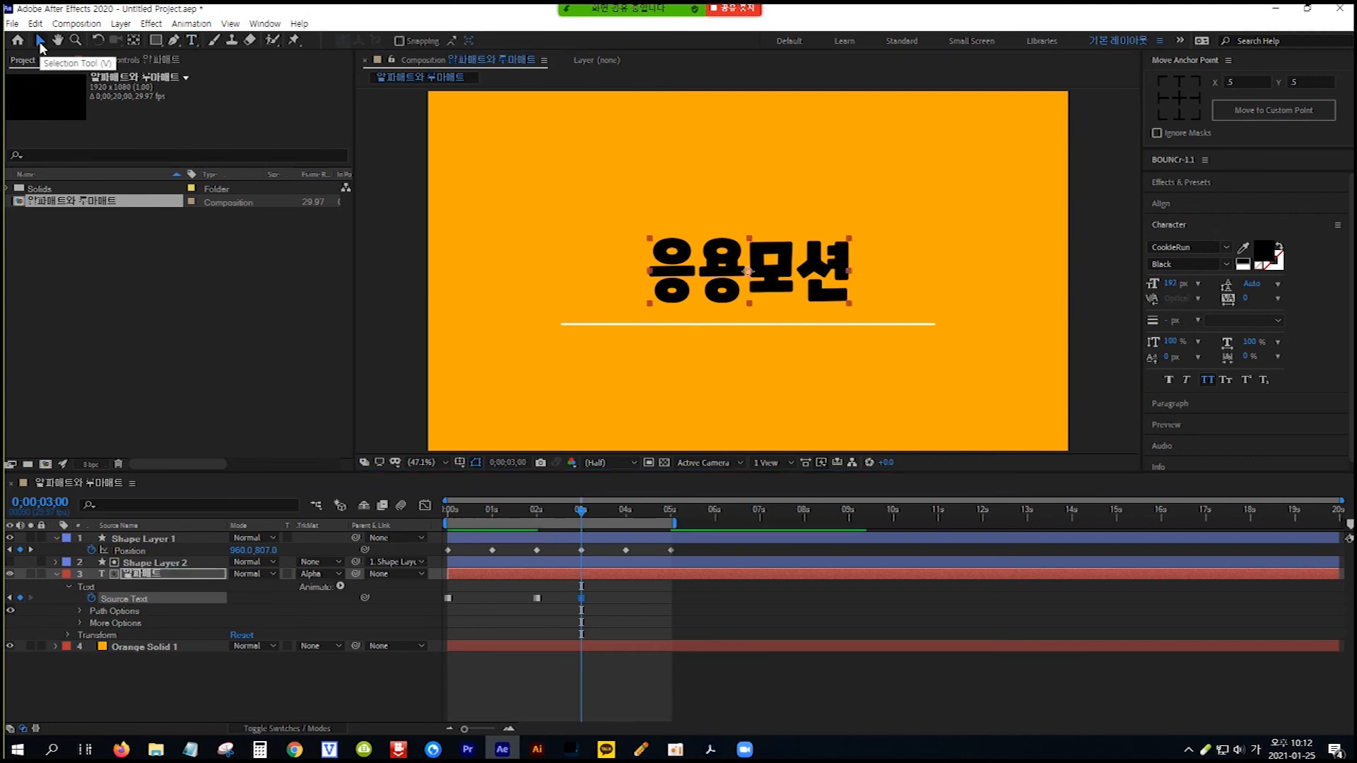
# Step: Set the 응용모션 text's fill color to white (FFFFFF)
pyautogui.click(1267, 251)
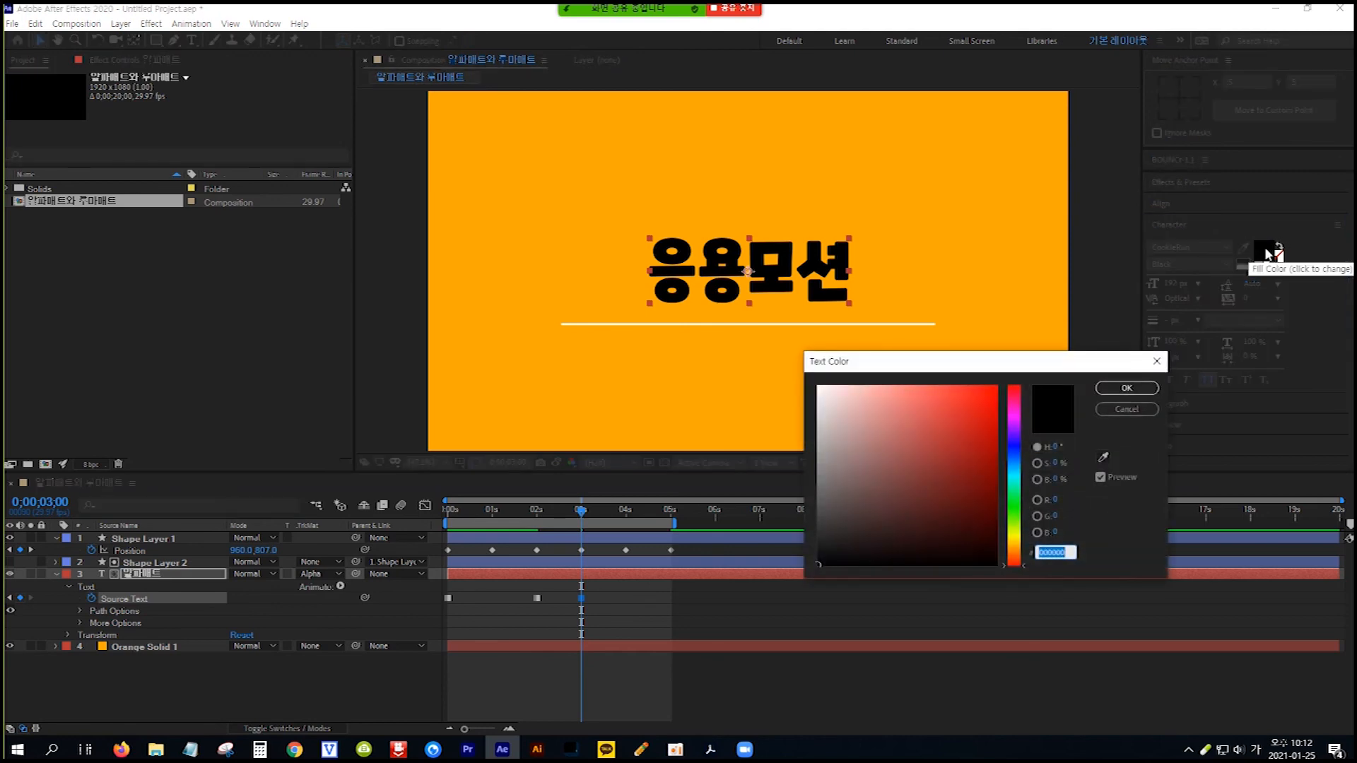
pyautogui.write('ffffff')
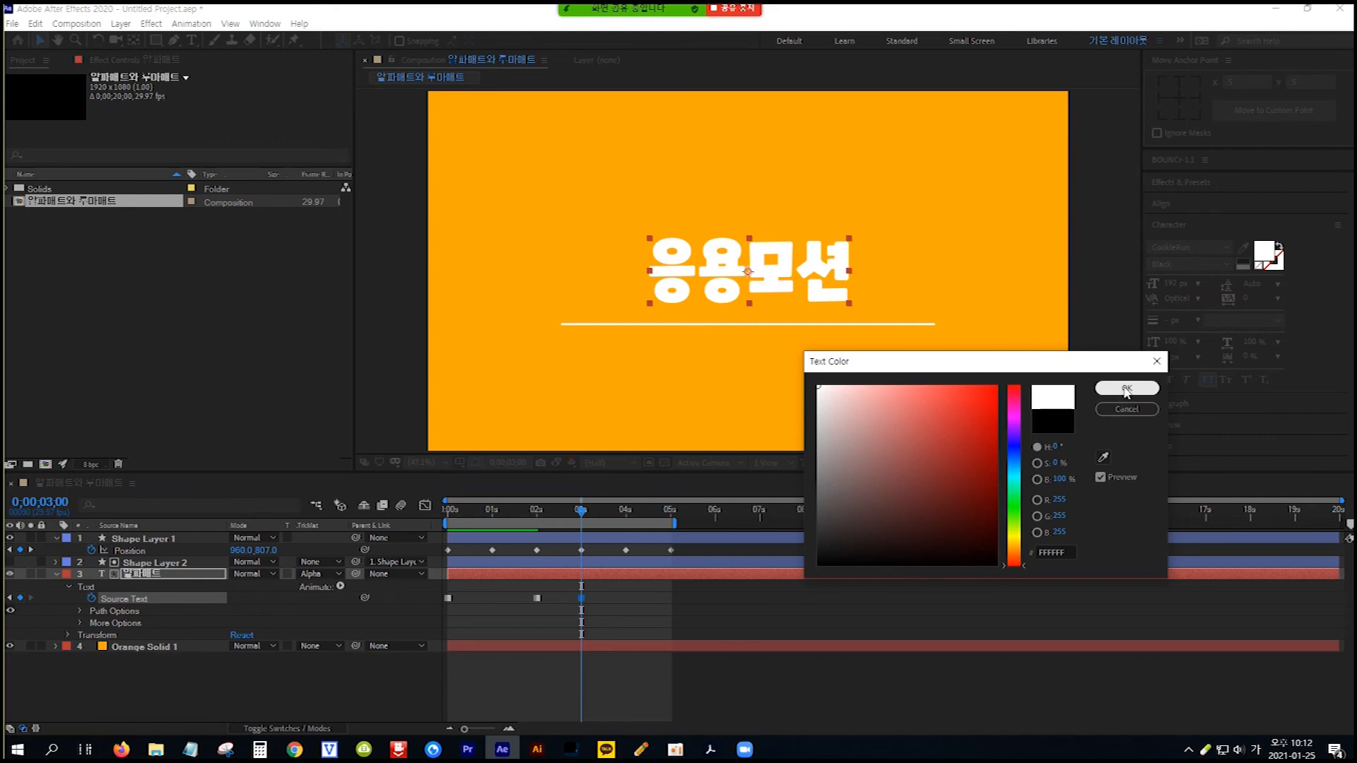
pyautogui.click(1126, 391)
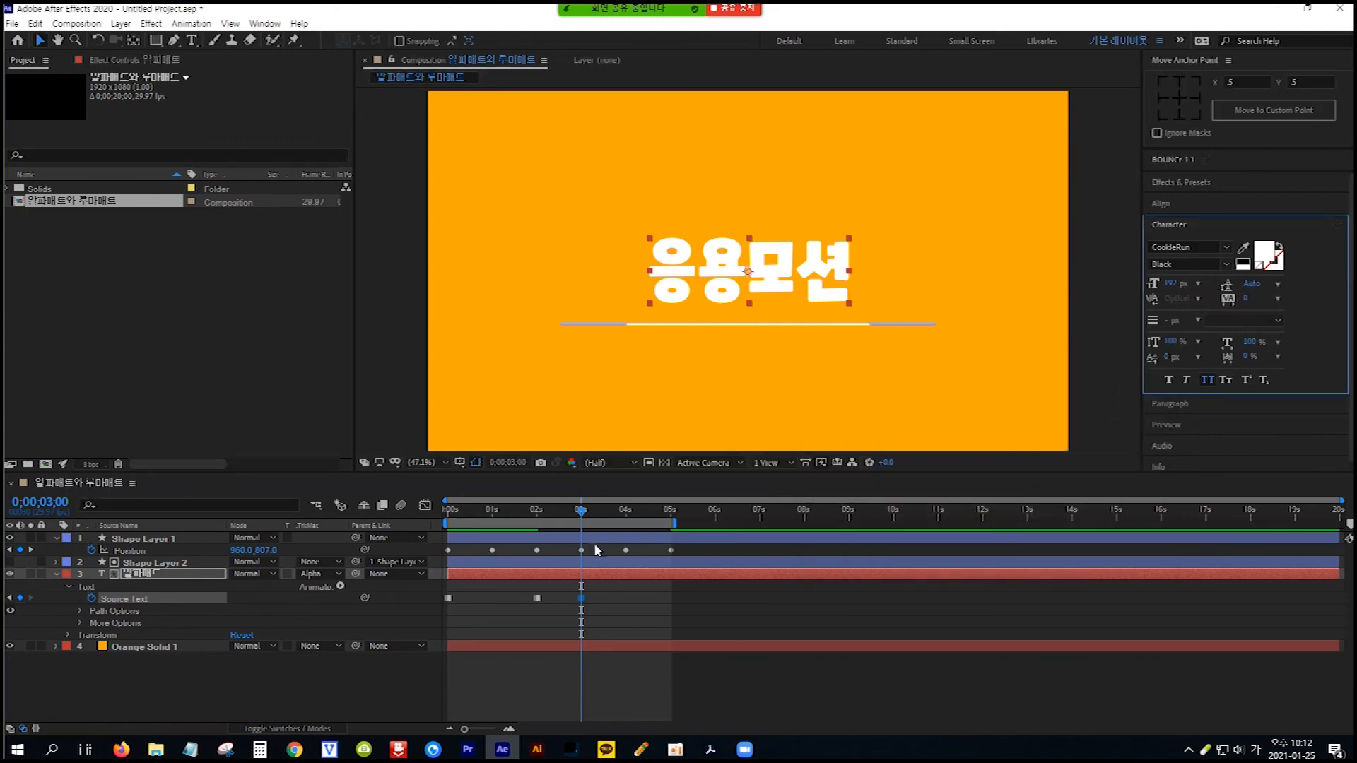
# Step: Move the Source Text keyframe for 응용모션 from 3 to 4 seconds and preview the animation from the start
pyautogui.click(582, 511)
pyautogui.moveTo(583, 515); pyautogui.dragTo(629, 516)
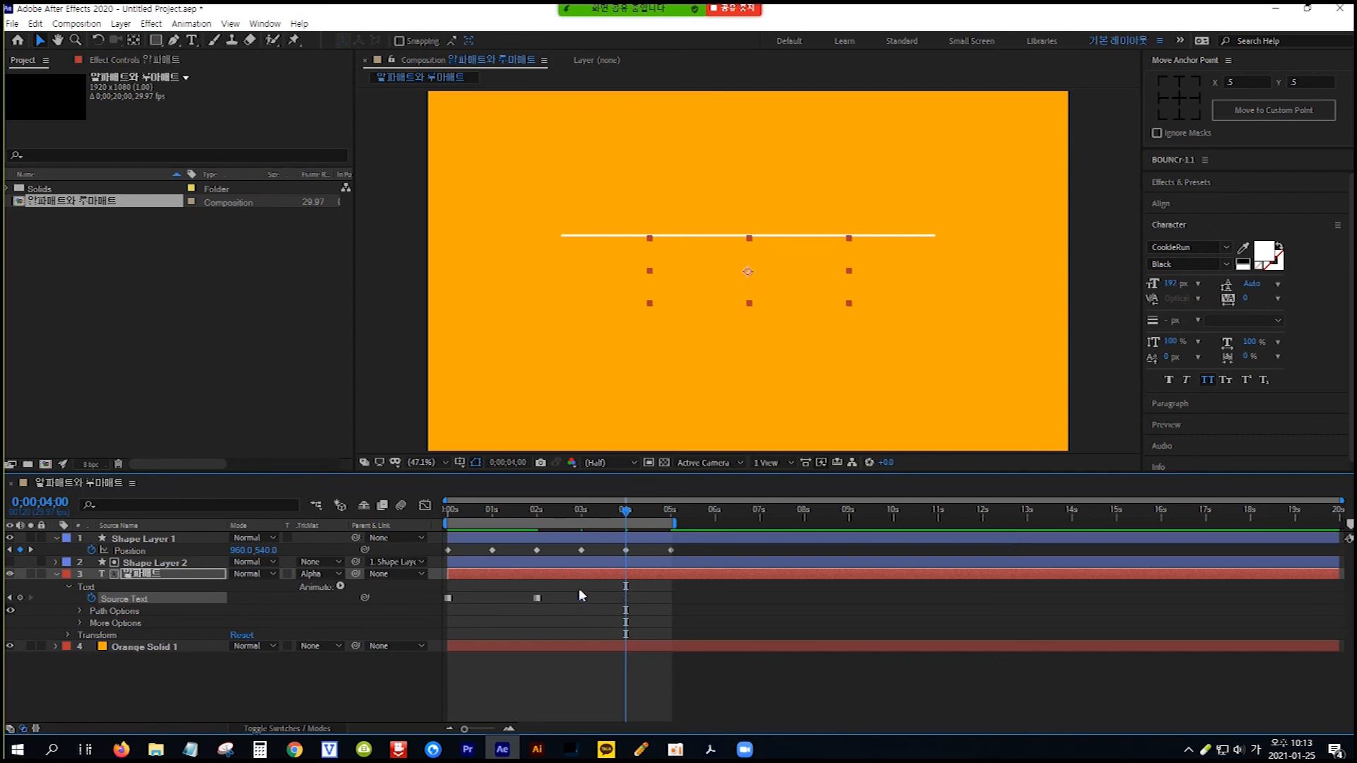
pyautogui.moveTo(583, 602); pyautogui.dragTo(627, 599)
pyautogui.press('Home')
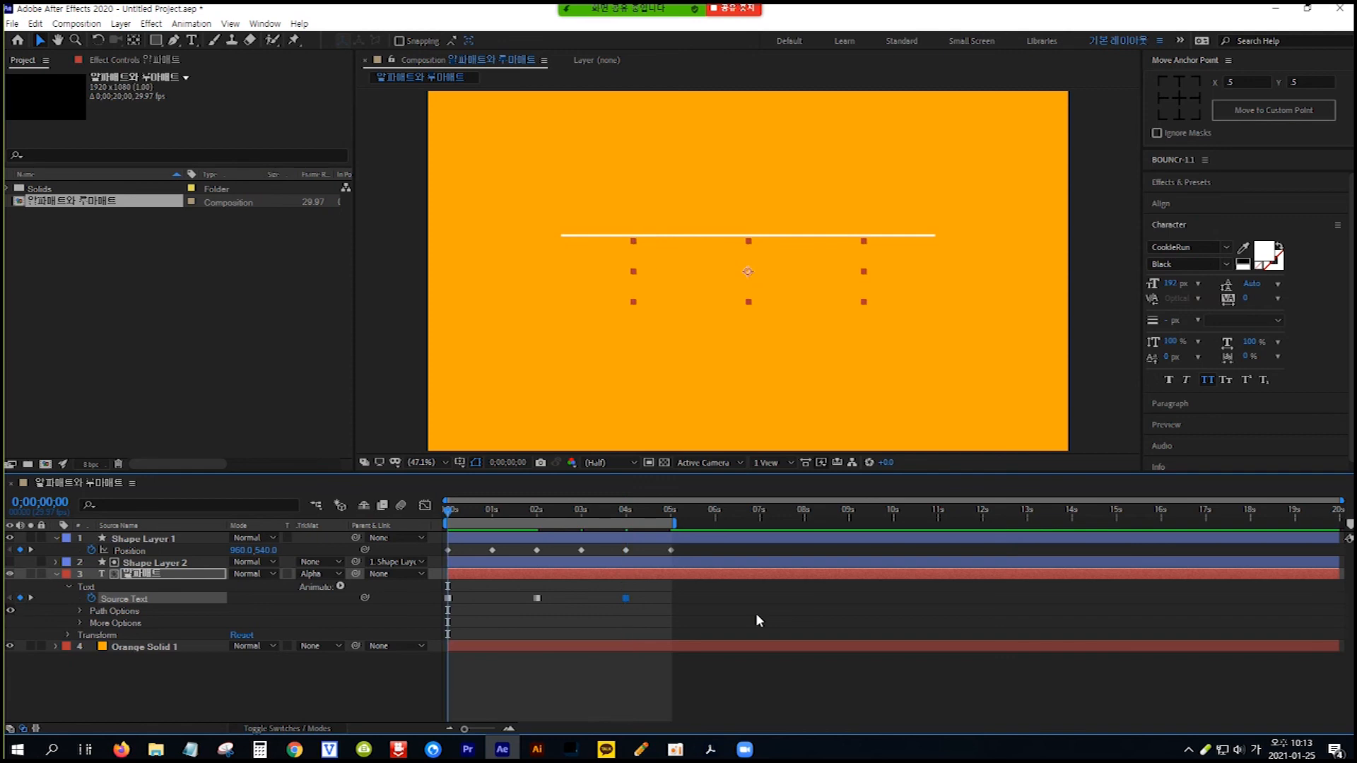
pyautogui.press('space')
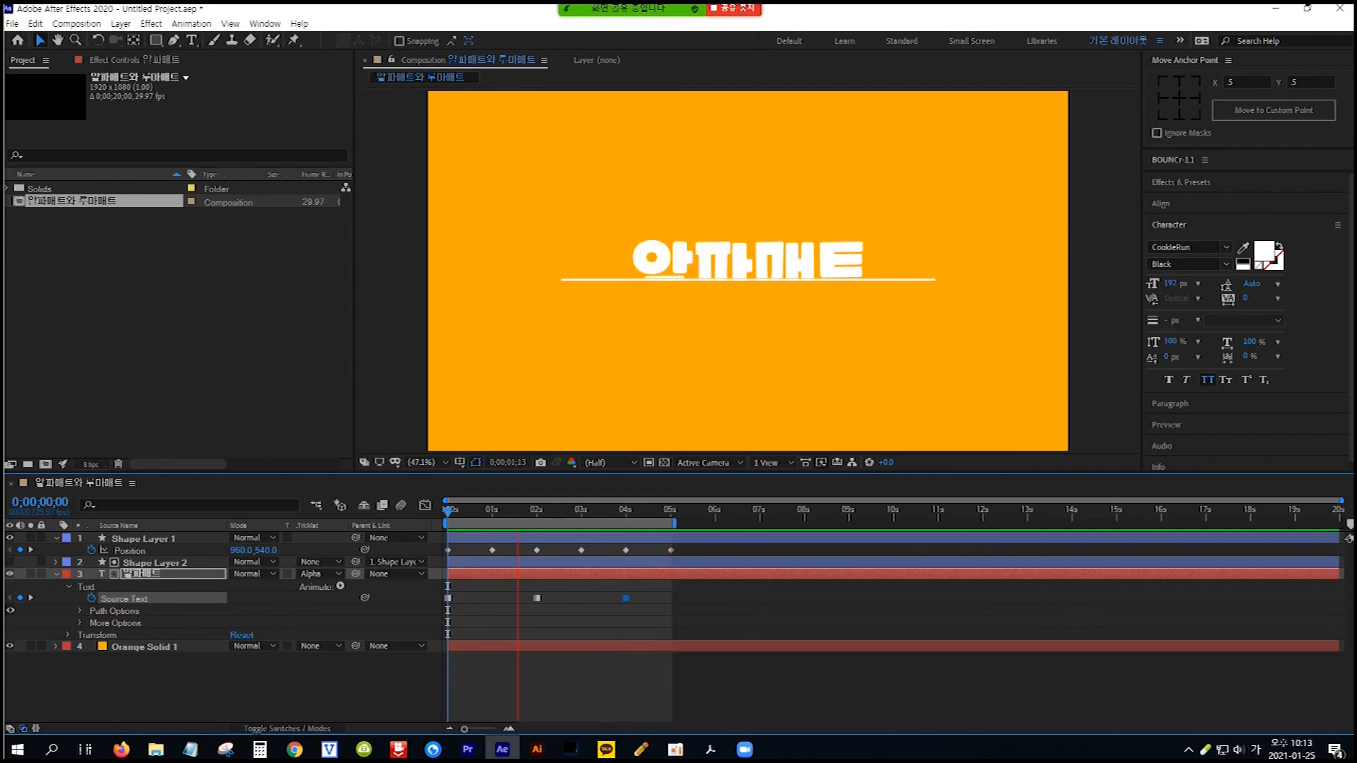
pyautogui.press('space')
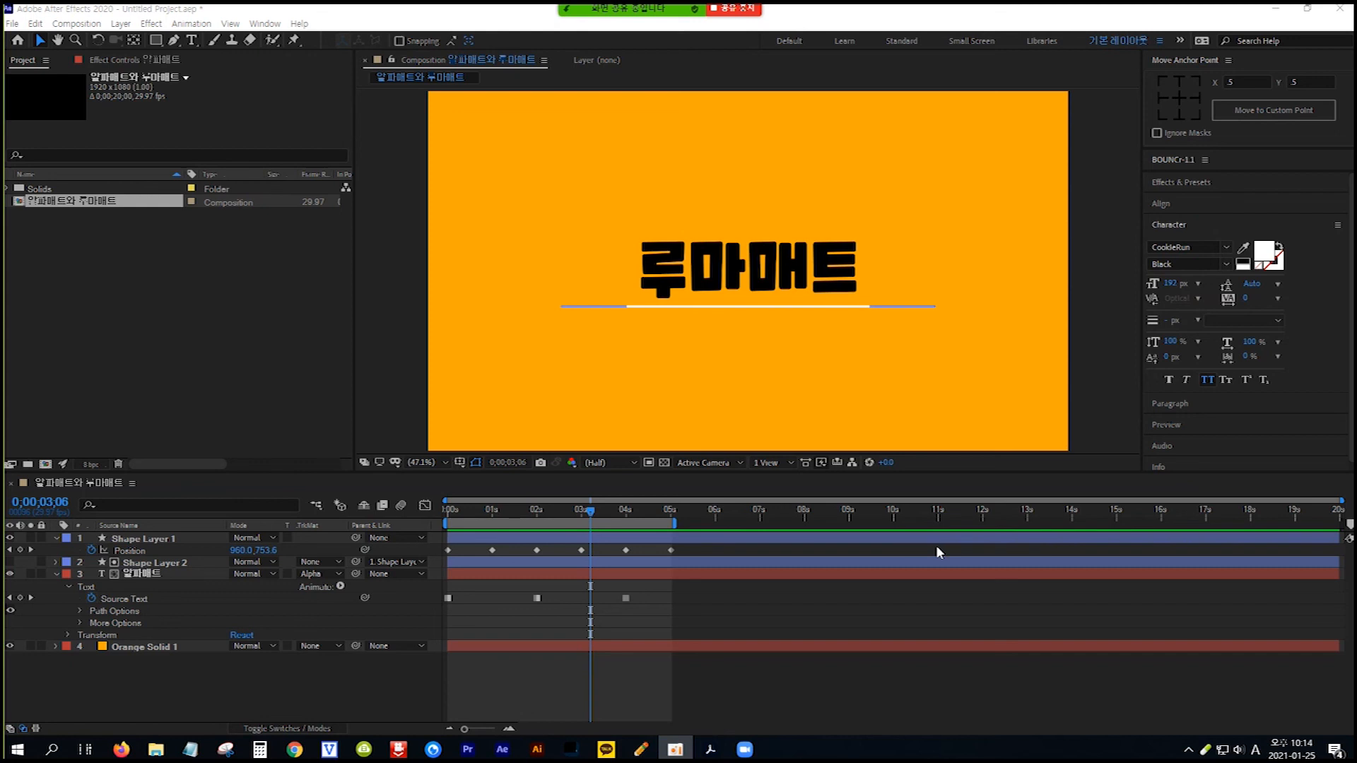
# Step: Import 알파 트랙매트.png from the desktop folder as footage and add it to the composition as the topmost layer
pyautogui.click(318, 398)
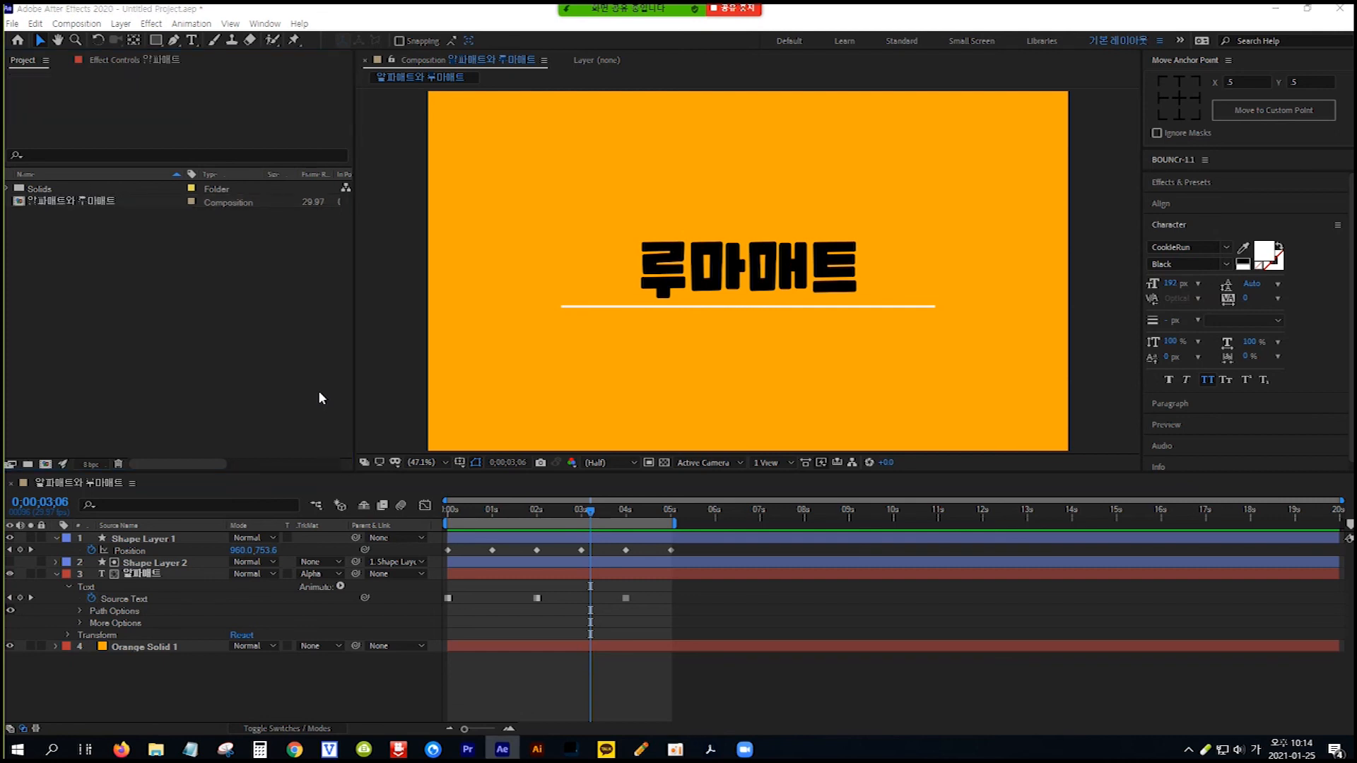
pyautogui.doubleClick(318, 398)
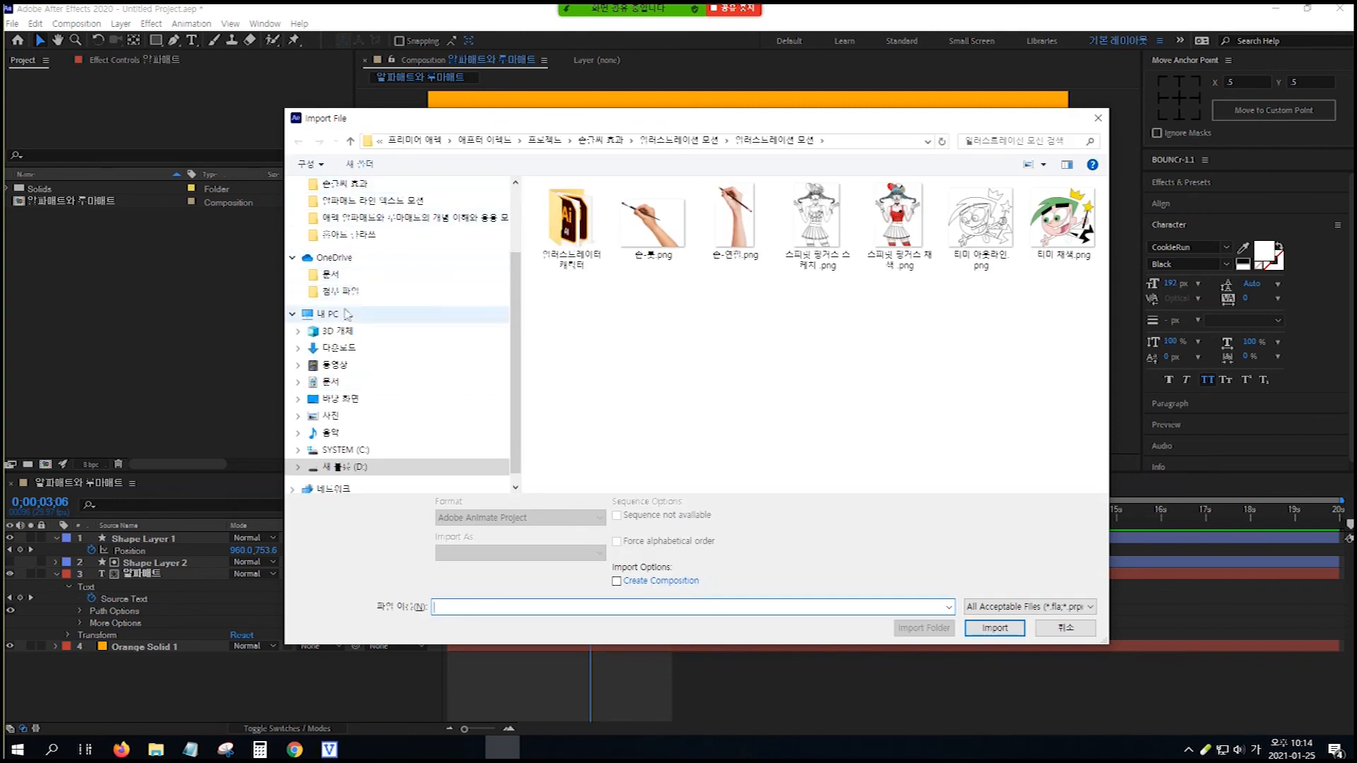
pyautogui.click(345, 400)
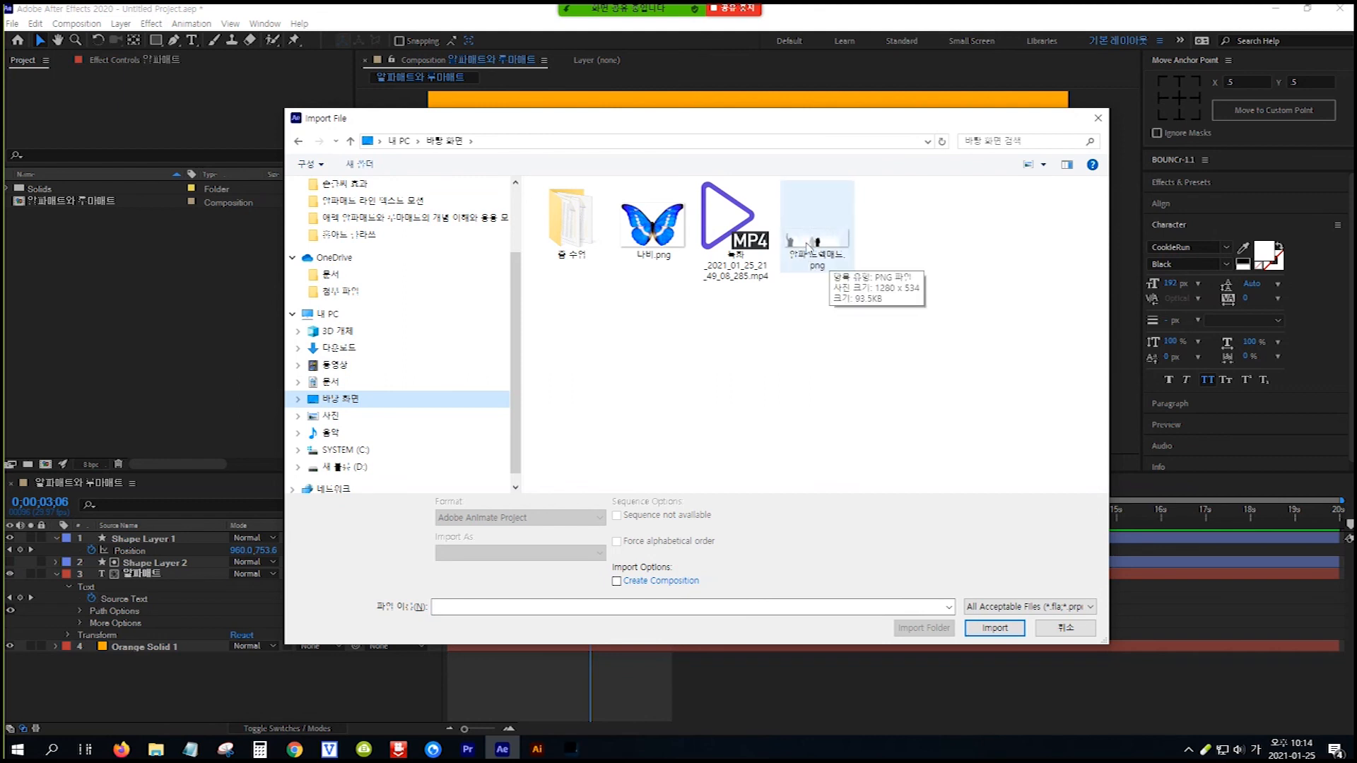
pyautogui.click(809, 247)
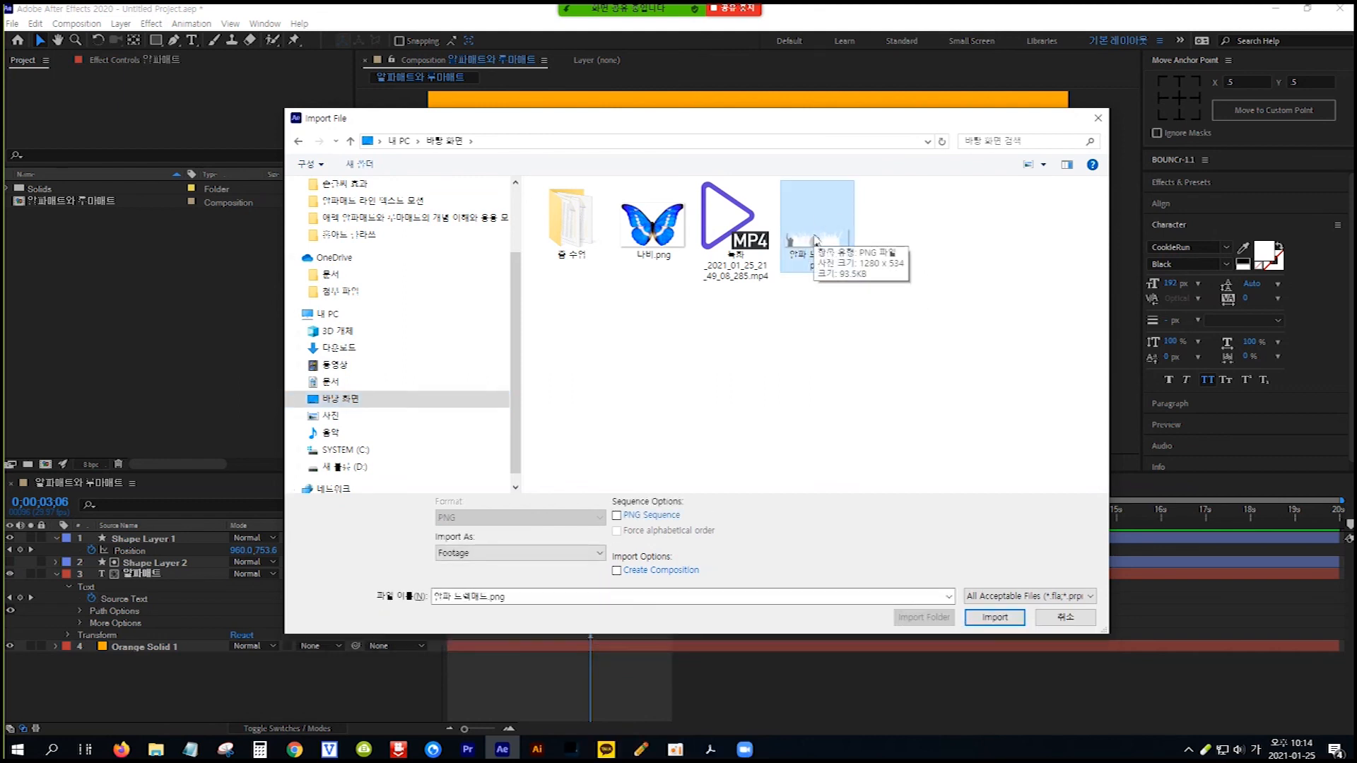
pyautogui.click(1006, 618)
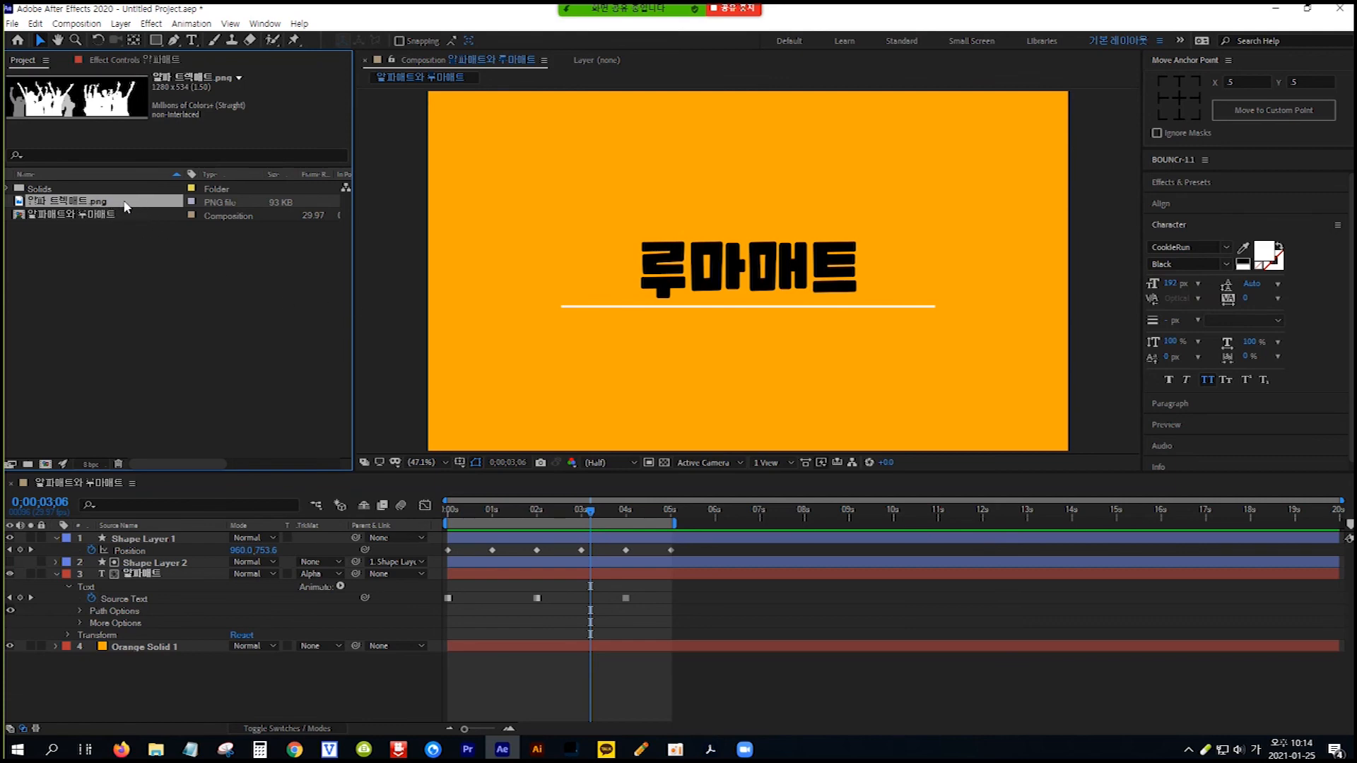
pyautogui.moveTo(158, 205); pyautogui.dragTo(196, 531)
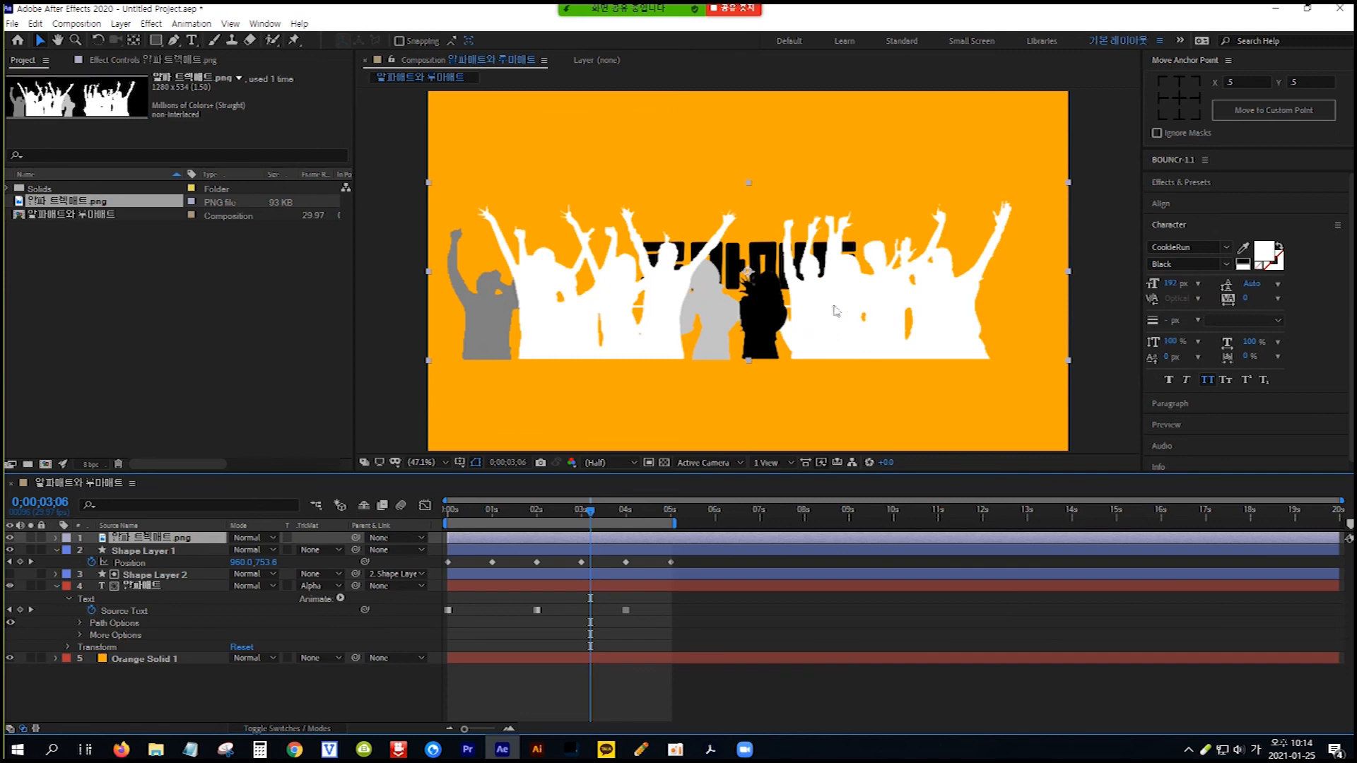
# Step: Move the crowd silhouette image down and slightly right so the raised hands overlap the lower part of the text
pyautogui.moveTo(836, 309); pyautogui.dragTo(842, 362)
pyautogui.moveTo(842, 363); pyautogui.dragTo(849, 364)
pyautogui.press('Return')
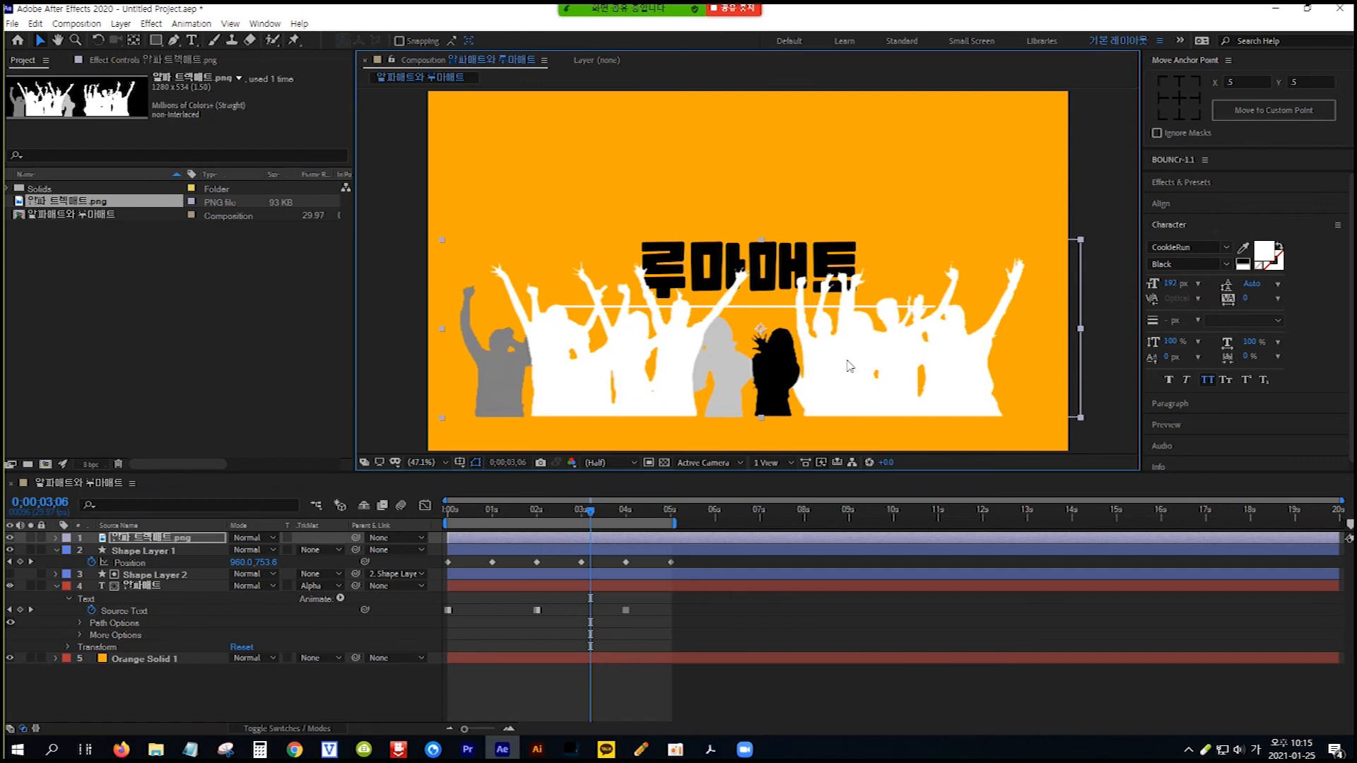
pyautogui.moveTo(848, 365); pyautogui.dragTo(848, 369)
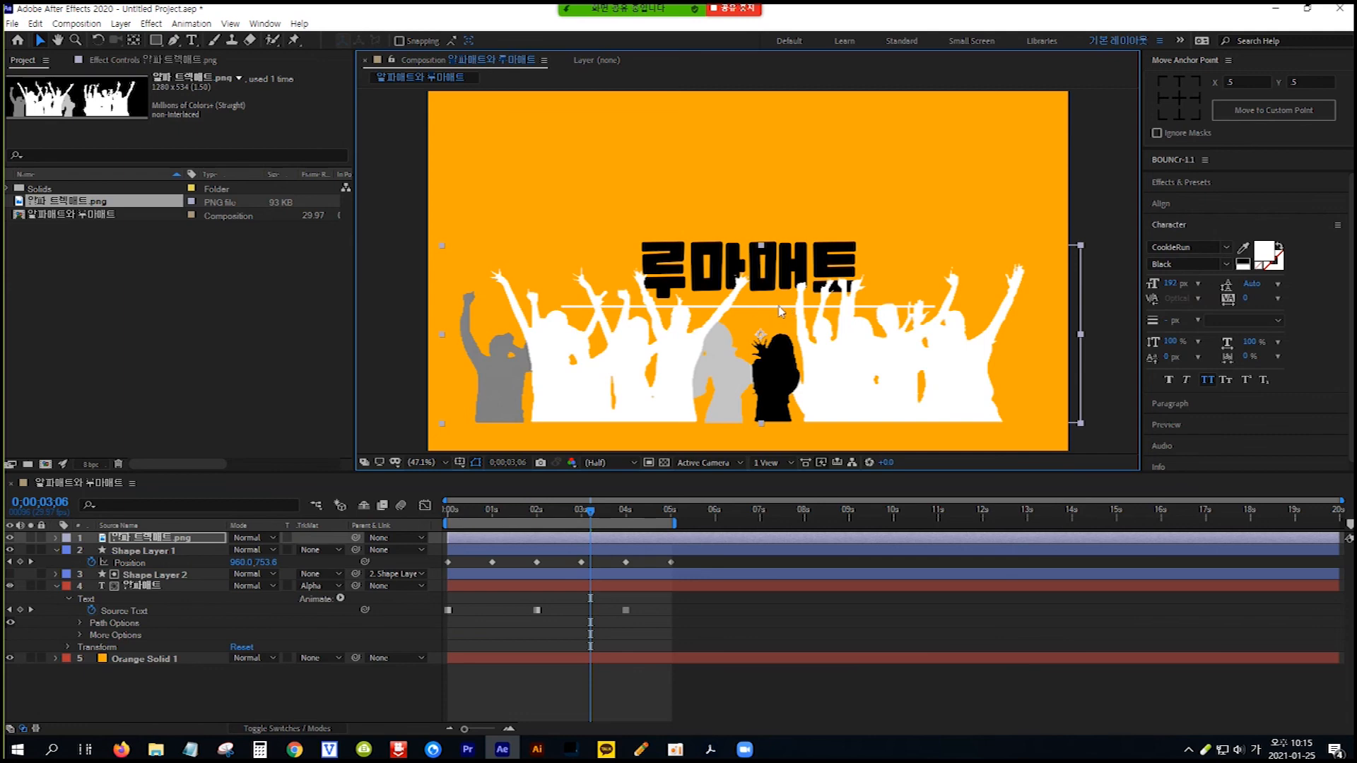
# Step: Parent the 알파 트랙매트.png layer to Shape Layer 1 and preview the animation from the start
pyautogui.click(180, 541)
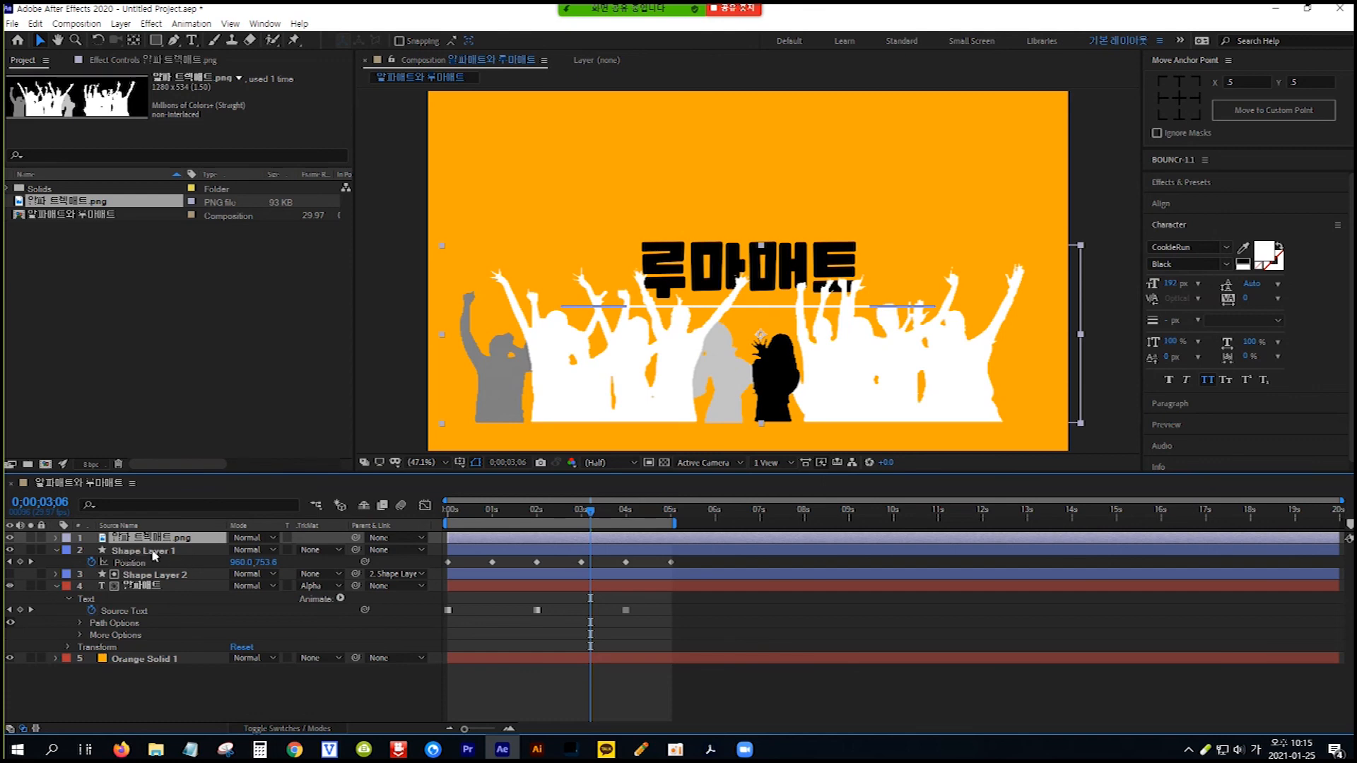
pyautogui.moveTo(356, 538); pyautogui.dragTo(145, 550)
pyautogui.press('Home')
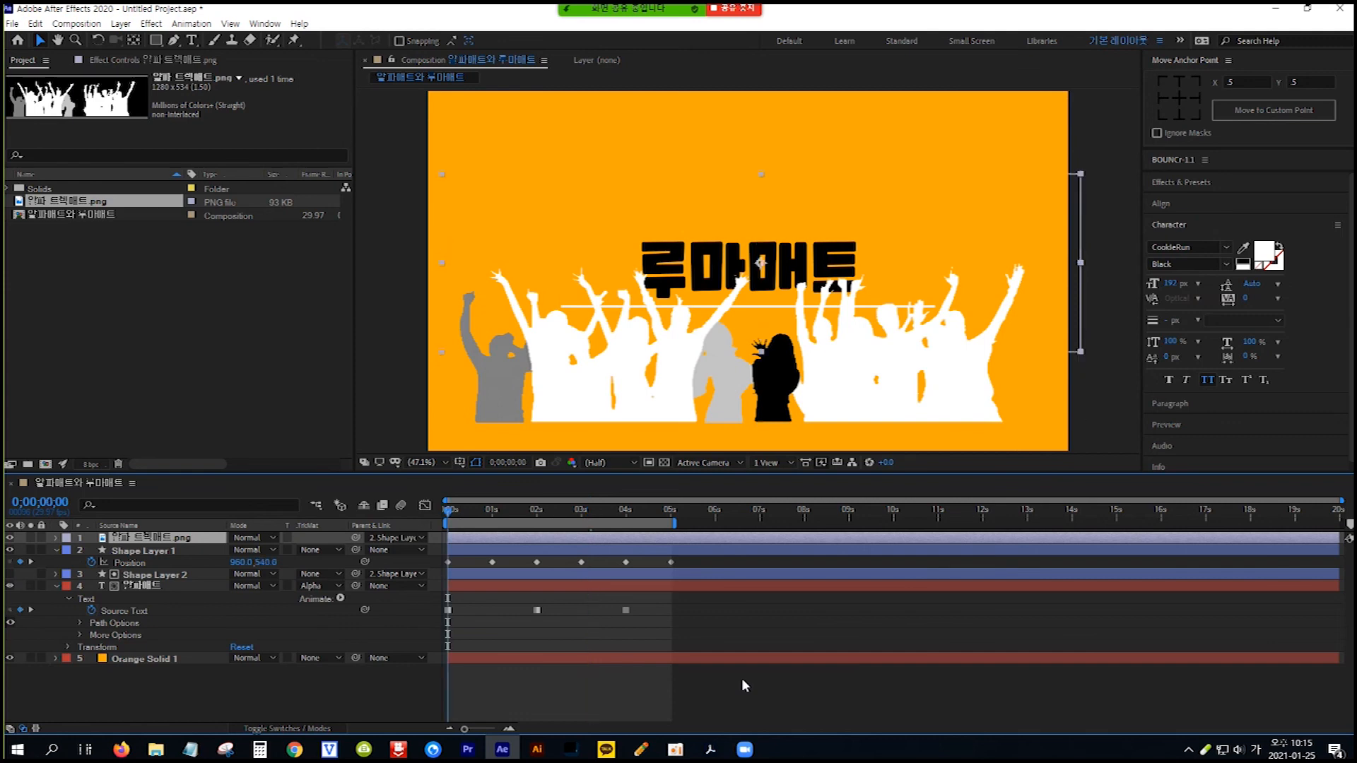
pyautogui.press('space')
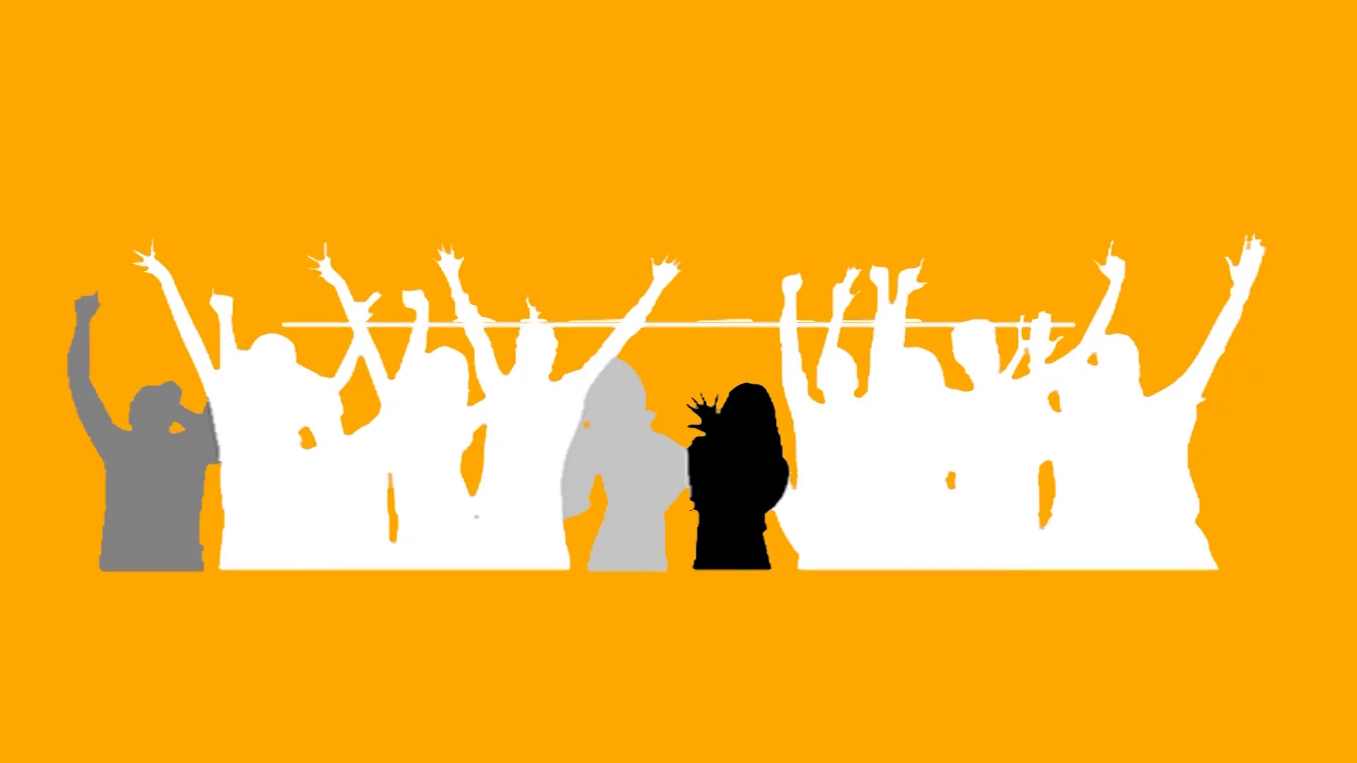